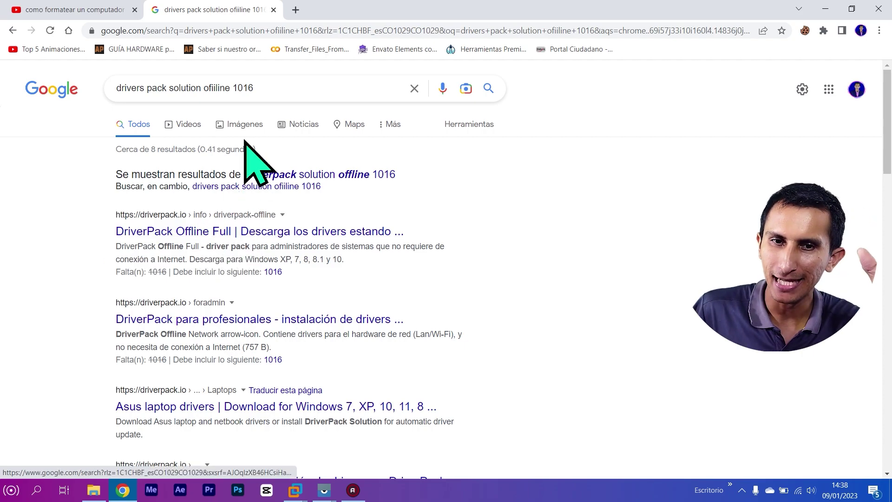
Step: Search the web for "drivers pack solution ofiiline 1016 iso" and minimize the browser
{"action": "left_click", "coordinate": [288, 89]}
{"action": "type", "text": "iso"}
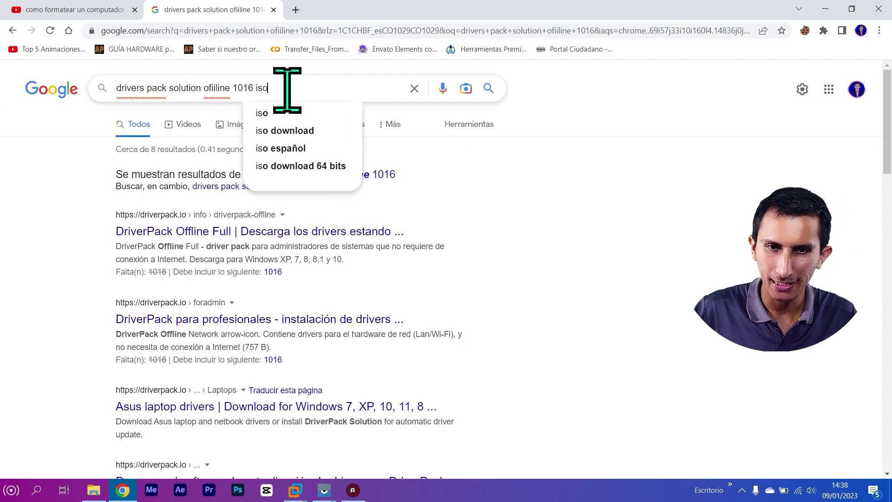
{"action": "key", "text": "Return"}
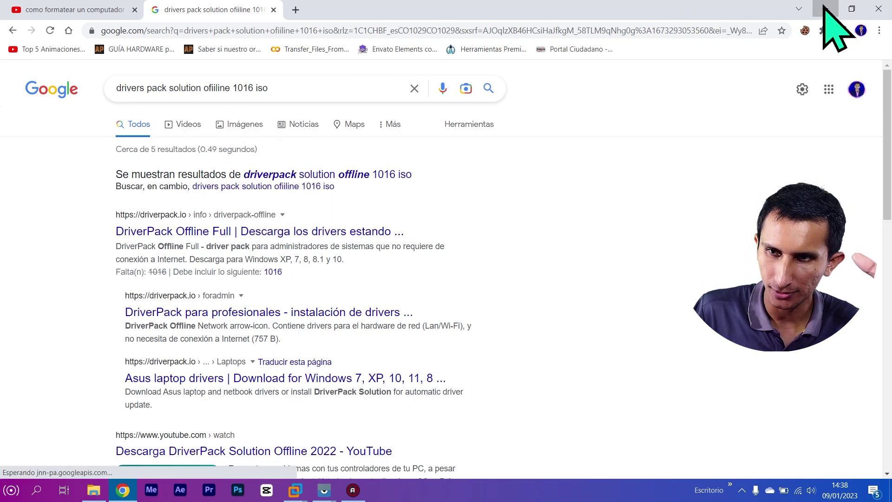
{"action": "left_click", "coordinate": [825, 8]}
{"action": "left_click", "coordinate": [825, 8]}
{"action": "right_click", "coordinate": [293, 135]}
{"action": "left_click", "coordinate": [416, 168]}
{"action": "right_click", "coordinate": [440, 179]}
{"action": "left_click", "coordinate": [472, 214]}
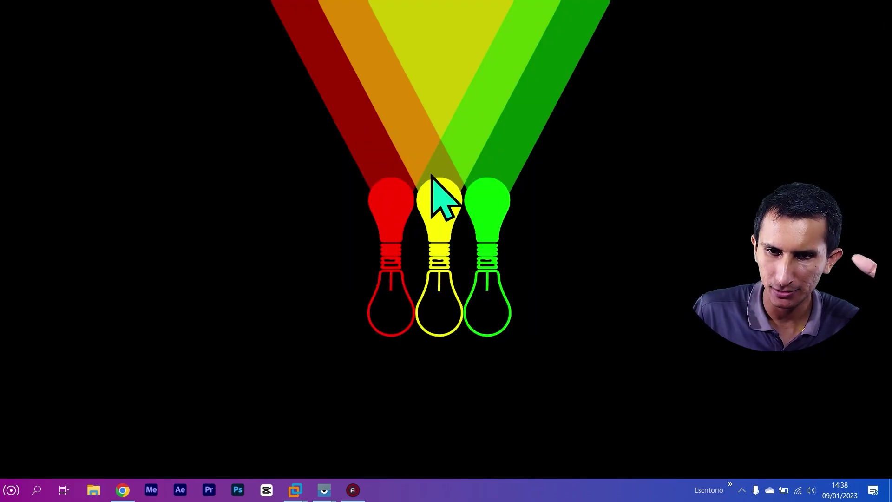
{"action": "right_click", "coordinate": [431, 173]}
{"action": "left_click", "coordinate": [467, 213]}
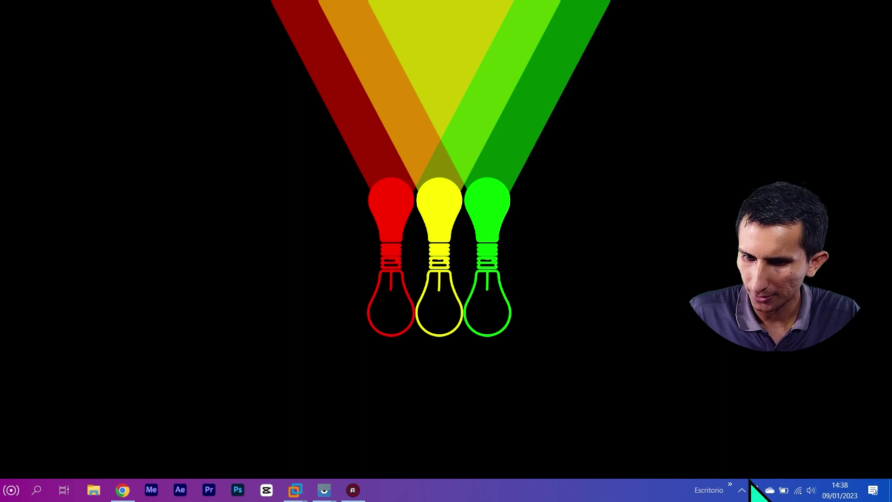
{"action": "left_click", "coordinate": [743, 490]}
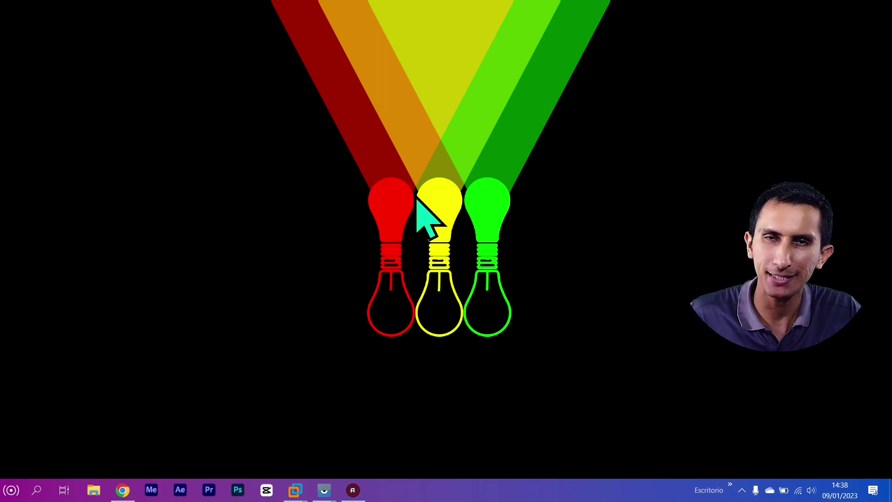
{"action": "left_click", "coordinate": [8, 496]}
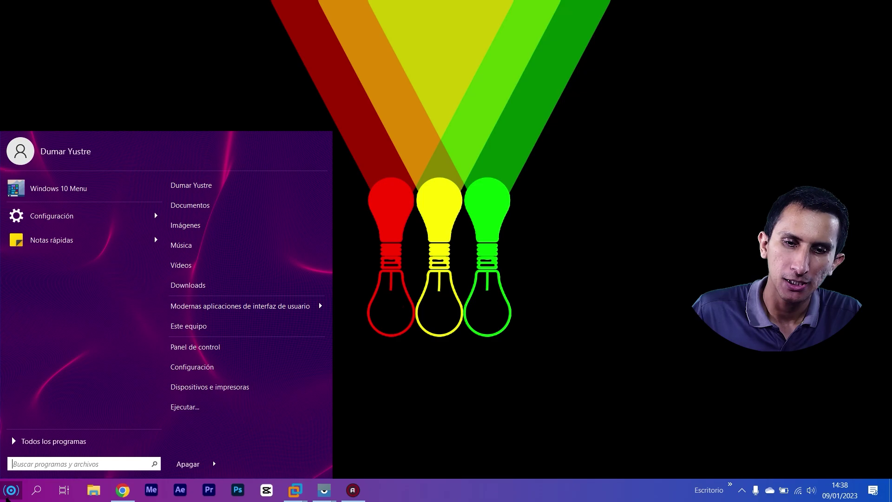
{"action": "left_click", "coordinate": [431, 178]}
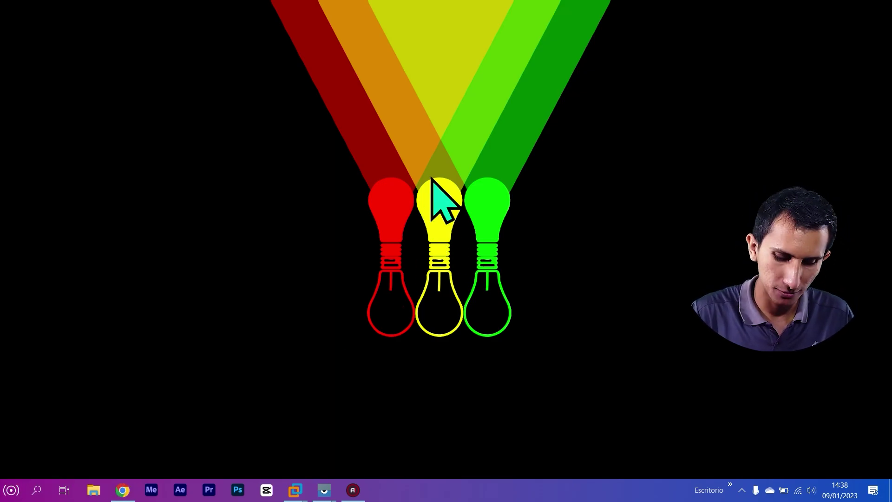
Step: Open the Control Panel and bring up the dialog for turning Windows features on or off
{"action": "key", "text": "super+r"}
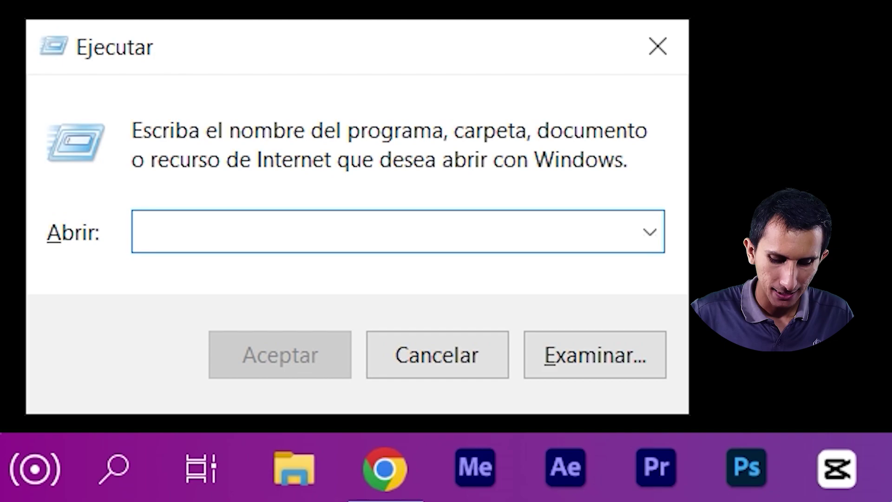
{"action": "type", "text": "con"}
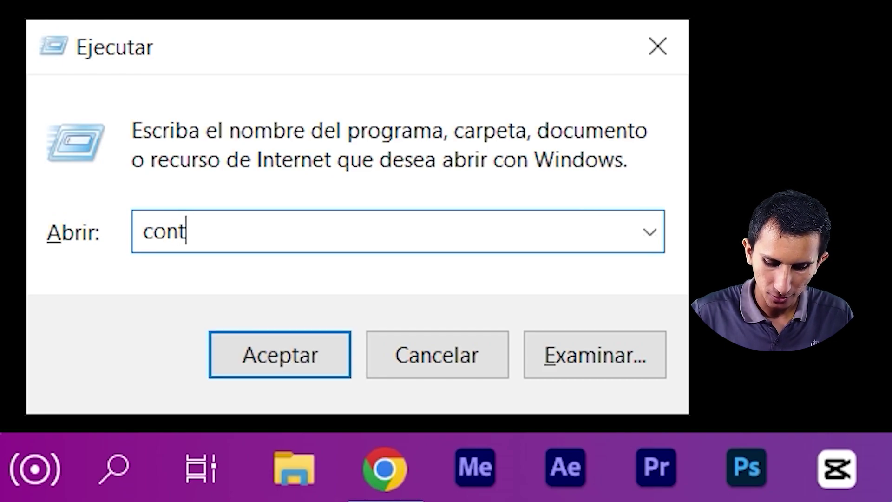
{"action": "key", "text": "Return"}
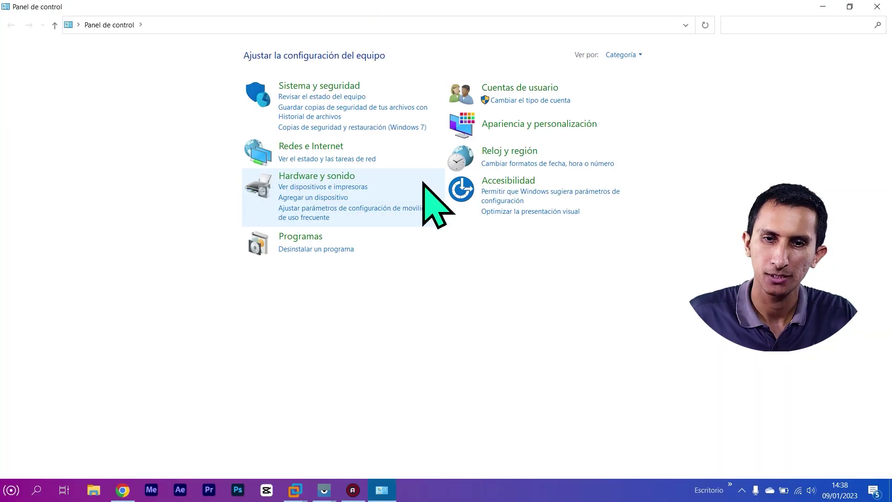
{"action": "left_click", "coordinate": [307, 251]}
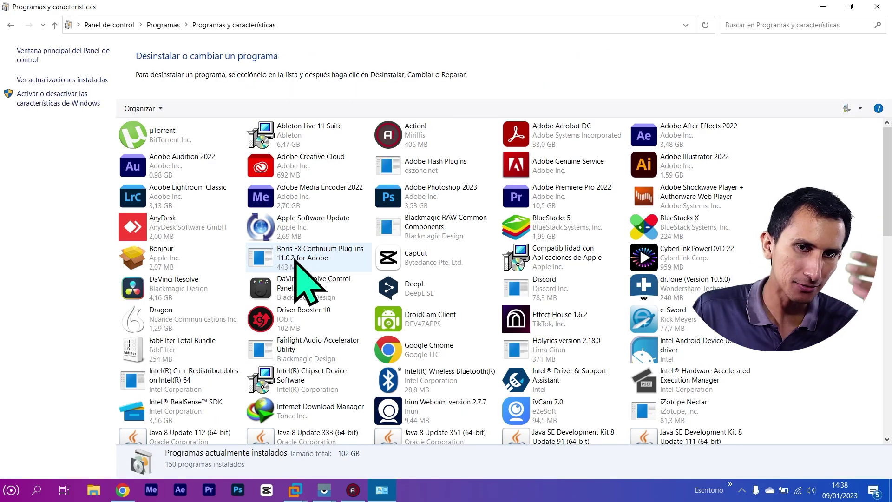
{"action": "left_click", "coordinate": [48, 99]}
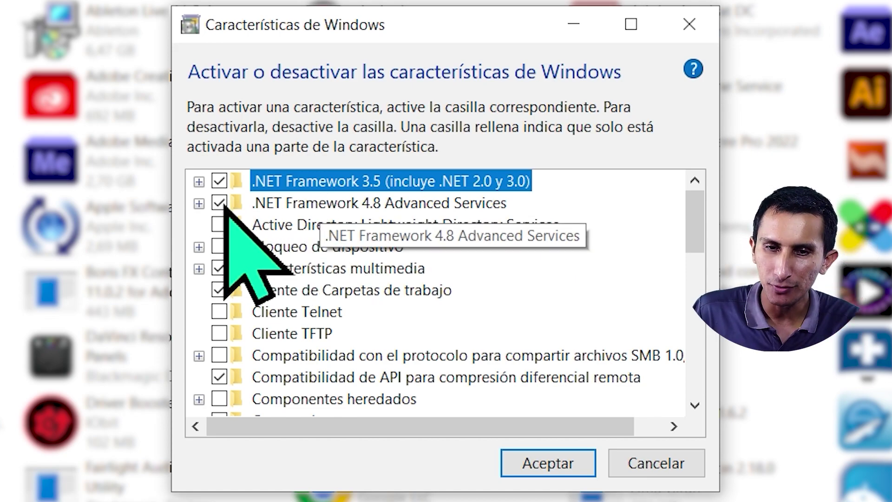
Step: Review the components under .NET Framework 3.5, .NET Framework 4.8 Advanced Services and Servicios WCF, accept the Windows features dialog and close the Control Panel
{"action": "left_click", "coordinate": [199, 182]}
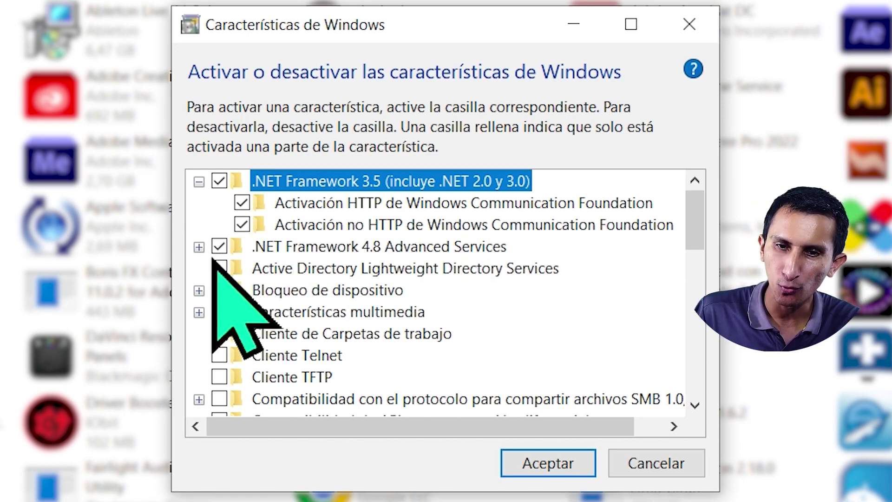
{"action": "left_click", "coordinate": [199, 247]}
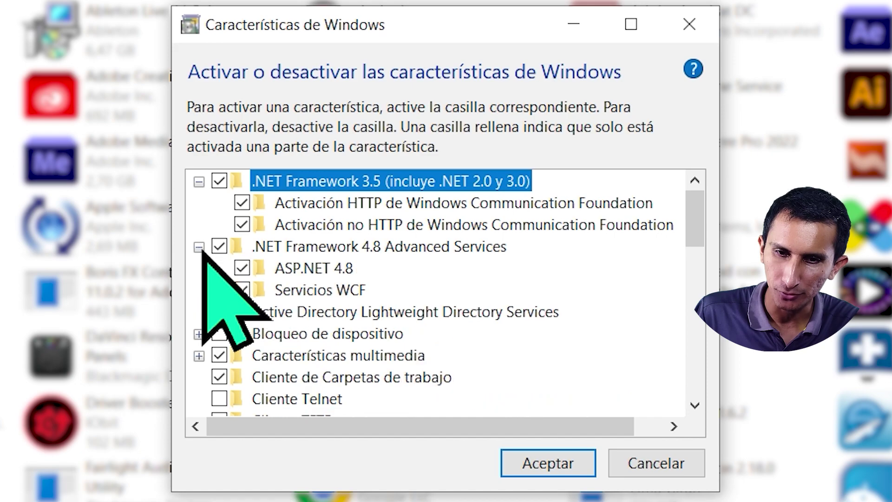
{"action": "left_click", "coordinate": [222, 291]}
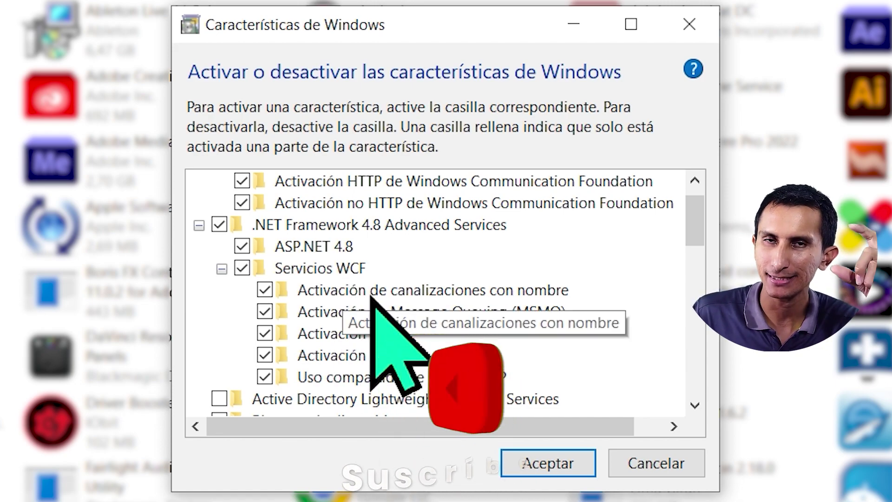
{"action": "scroll", "coordinate": [511, 325], "scroll_direction": "down", "scroll_amount": 3}
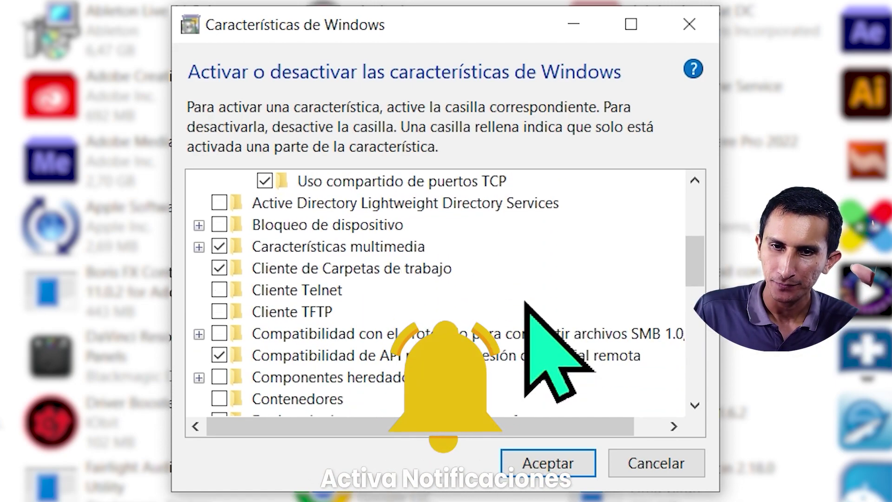
{"action": "scroll", "coordinate": [525, 302], "scroll_direction": "down", "scroll_amount": 5}
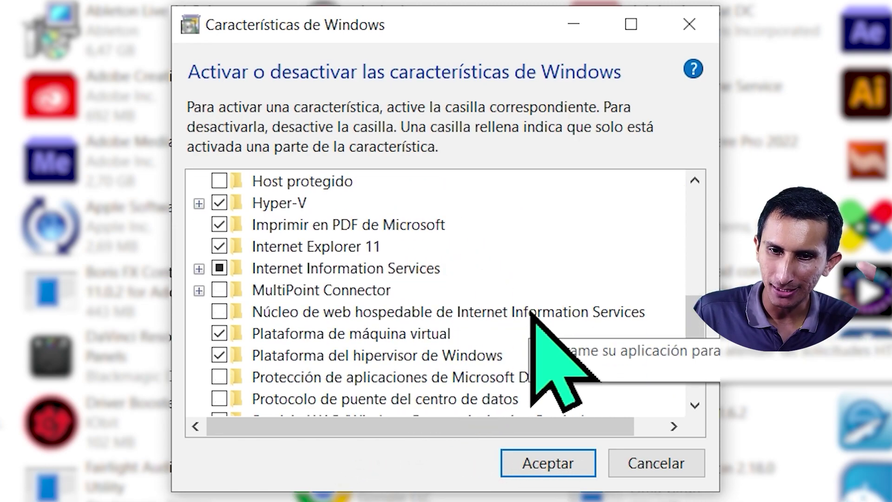
{"action": "scroll", "coordinate": [531, 313], "scroll_direction": "down", "scroll_amount": 4}
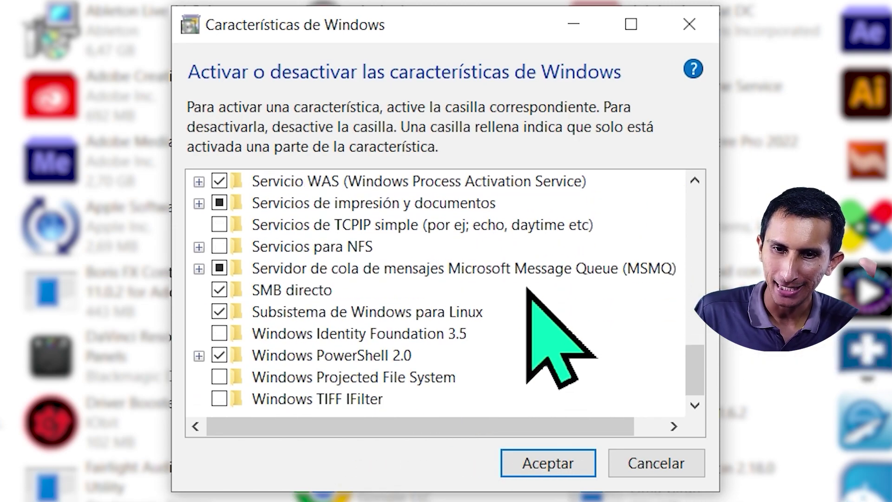
{"action": "left_click", "coordinate": [560, 463]}
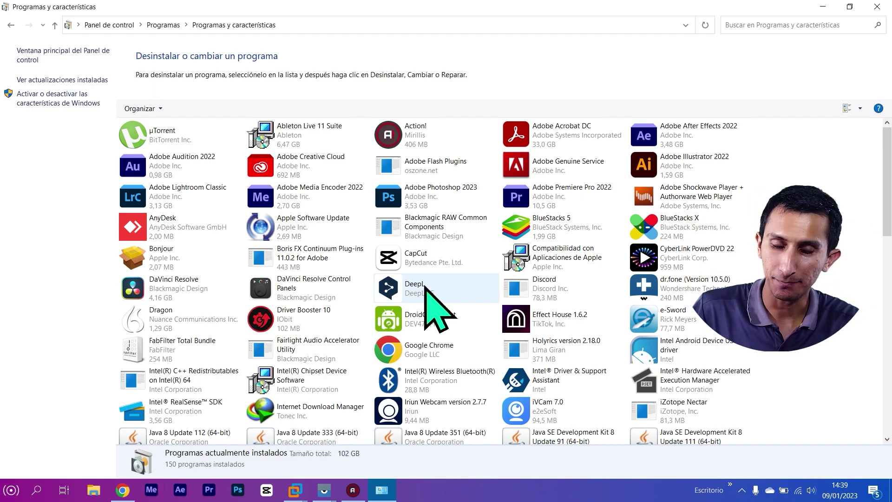
{"action": "left_click", "coordinate": [544, 132]}
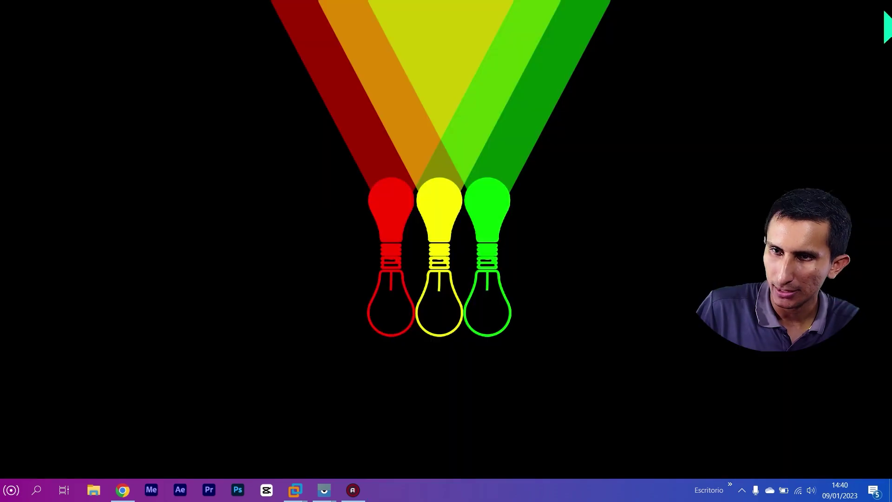
{"action": "right_click", "coordinate": [402, 179]}
{"action": "left_click", "coordinate": [423, 201]}
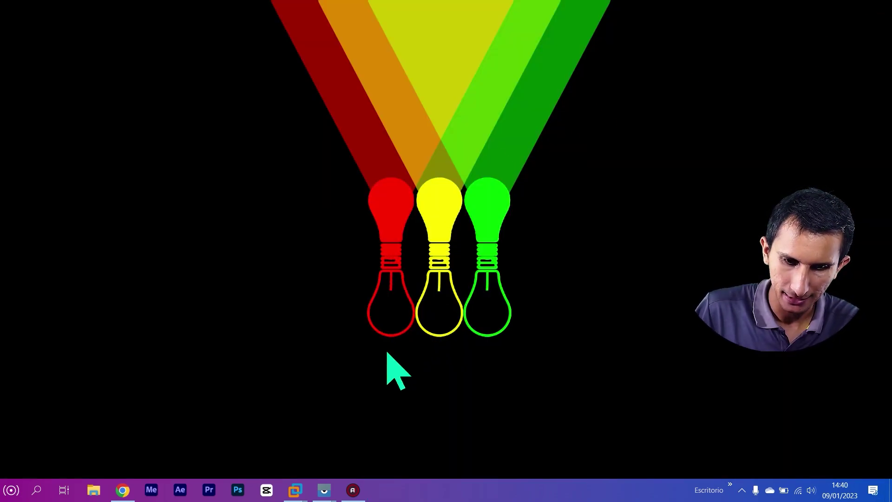
{"action": "left_click", "coordinate": [132, 481]}
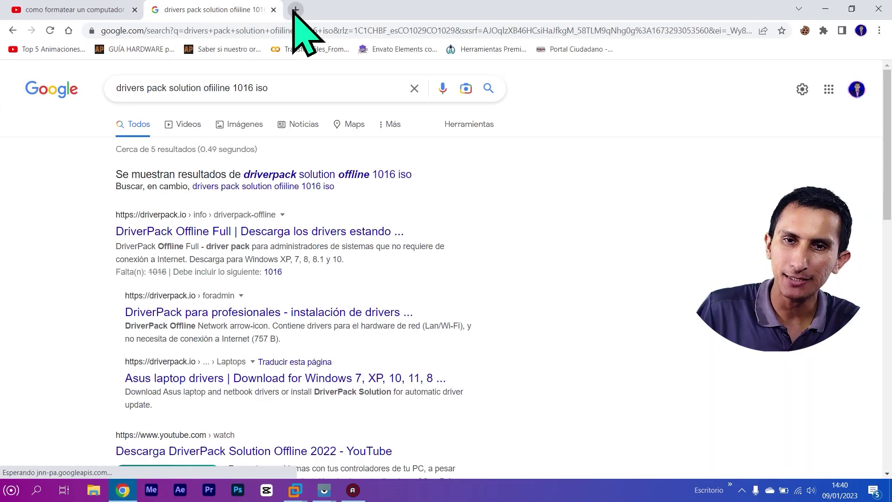
{"action": "left_click", "coordinate": [823, 9]}
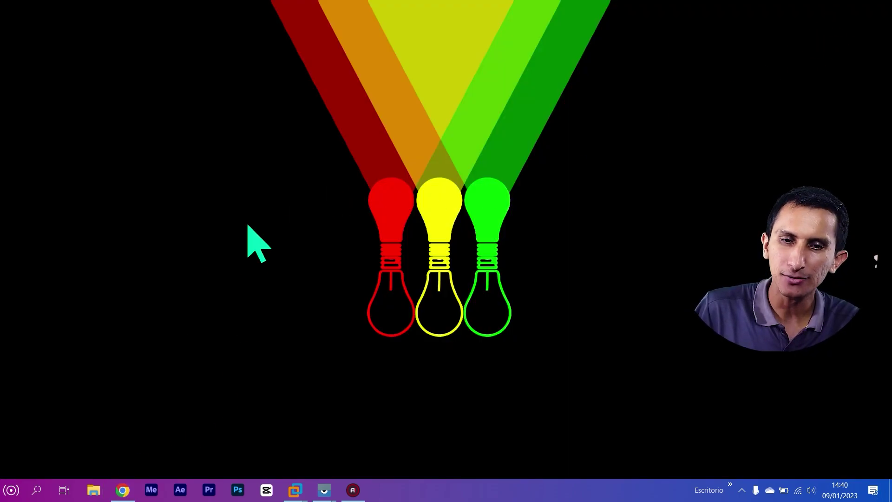
Step: Open the Programs folder inside Downloads in File Explorer and select the dotnet-sdk-6.0.404-win-x64 installer
{"action": "key", "text": "super+e"}
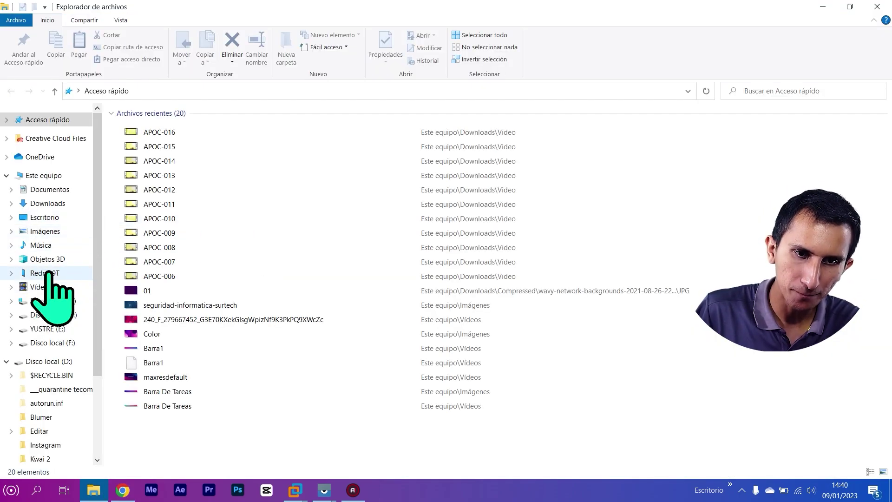
{"action": "left_click", "coordinate": [70, 205]}
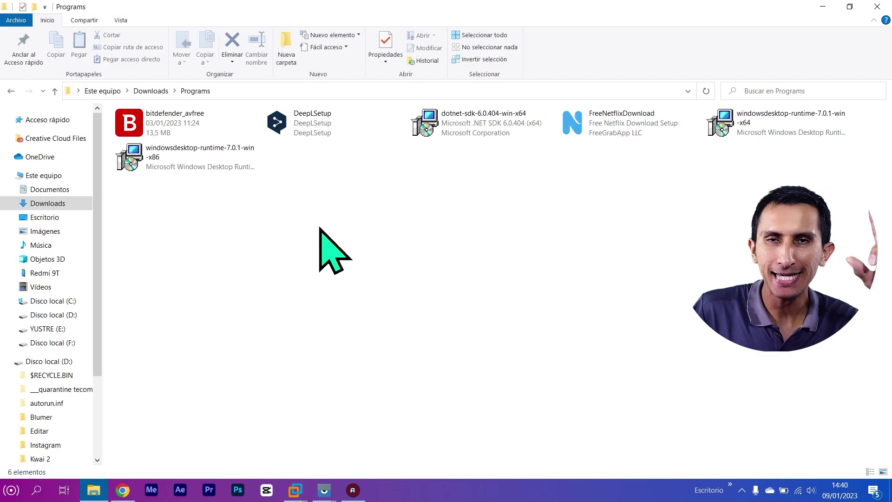
{"action": "left_click", "coordinate": [482, 131]}
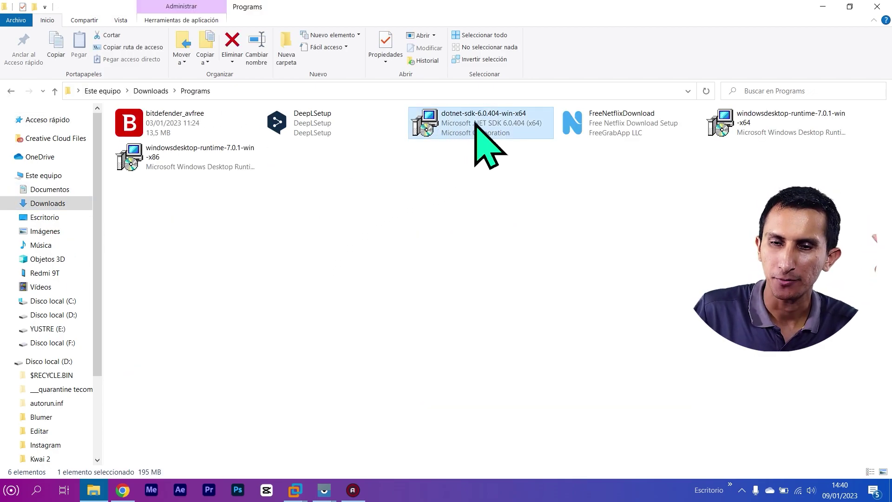
{"action": "mouse_move", "coordinate": [475, 122]}
Step: Switch to Chrome and replace the previous Google query with a search for ".net frameword"
{"action": "left_click", "coordinate": [122, 490]}
{"action": "left_click_drag", "start_coordinate": [270, 88], "coordinate": [52, 92]}
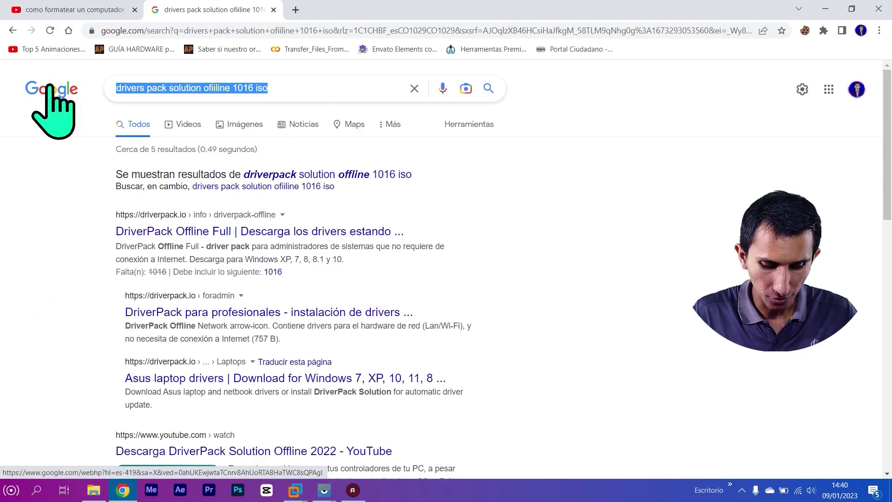
{"action": "key", "text": "BackSpace"}
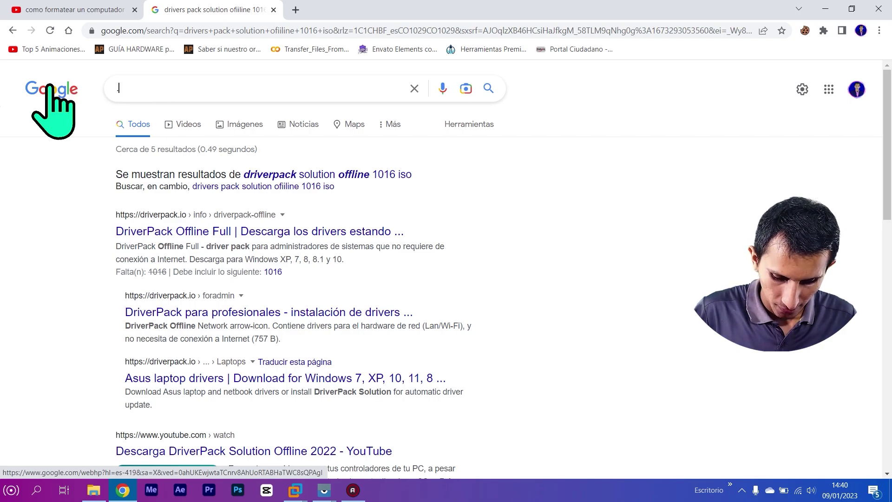
{"action": "type", "text": ".net f"}
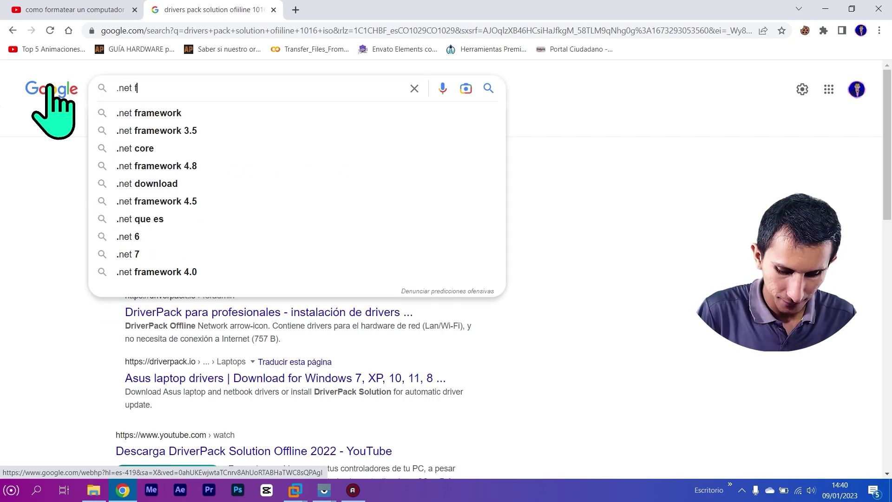
{"action": "type", "text": "rameword"}
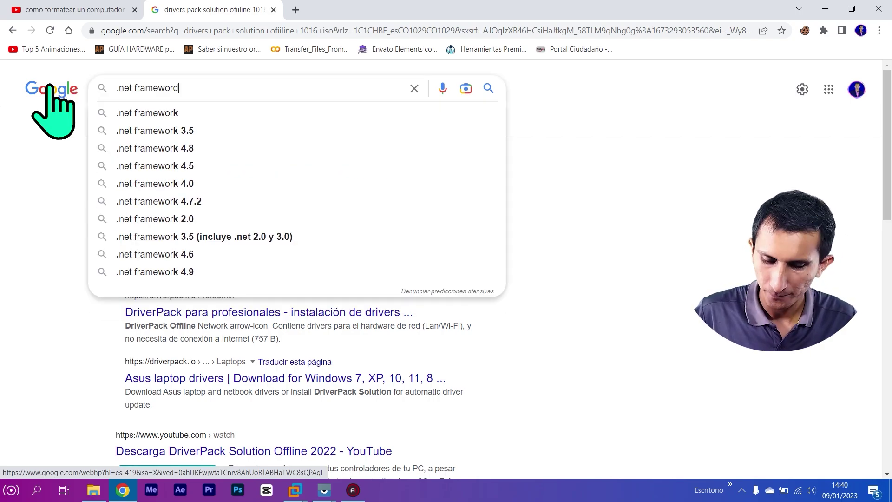
{"action": "key", "text": "Return"}
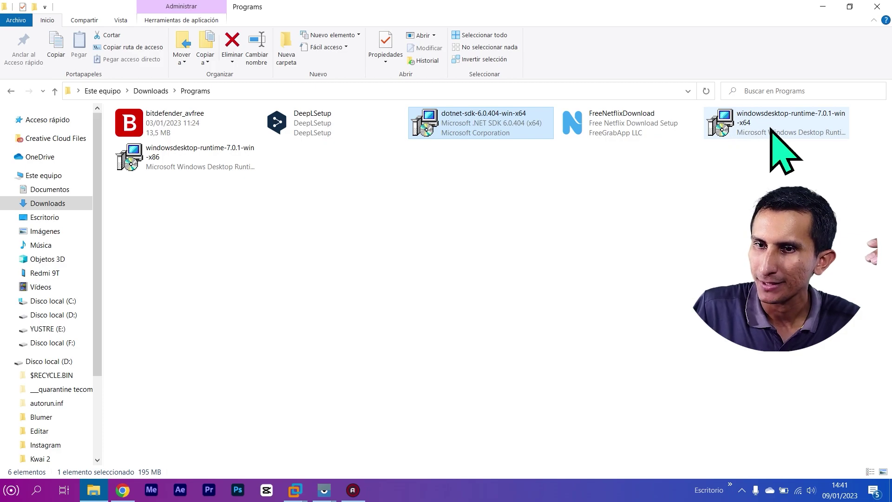
Step: Select the windowsdesktop-runtime-7.0.1-win-x64 installer, switch to Chrome and search Google for ".net framework desktop app"
{"action": "left_click", "coordinate": [769, 130]}
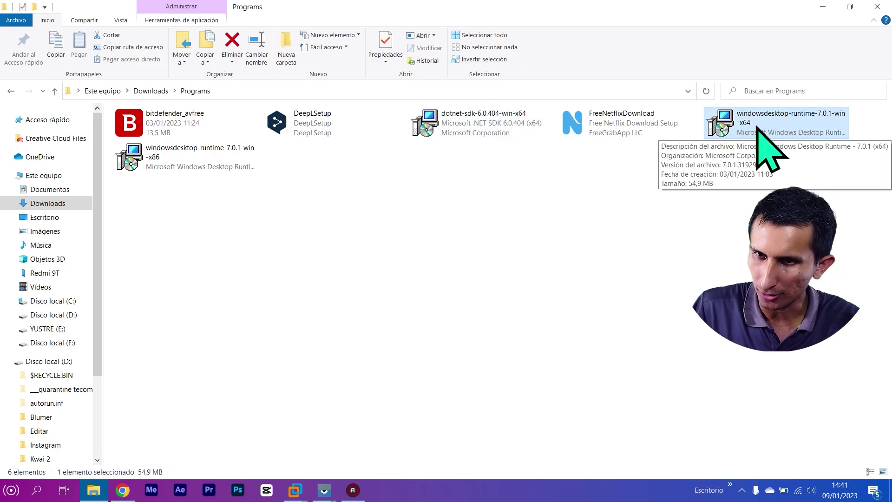
{"action": "left_click", "coordinate": [122, 490]}
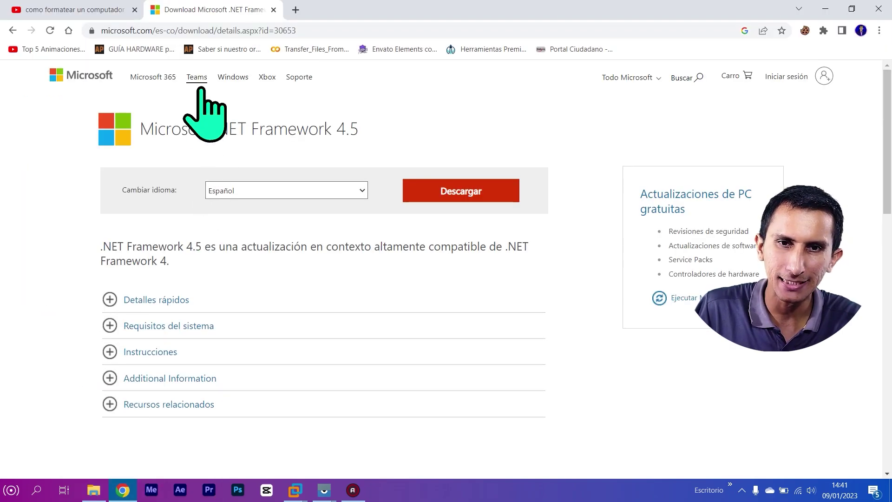
{"action": "left_click", "coordinate": [12, 30]}
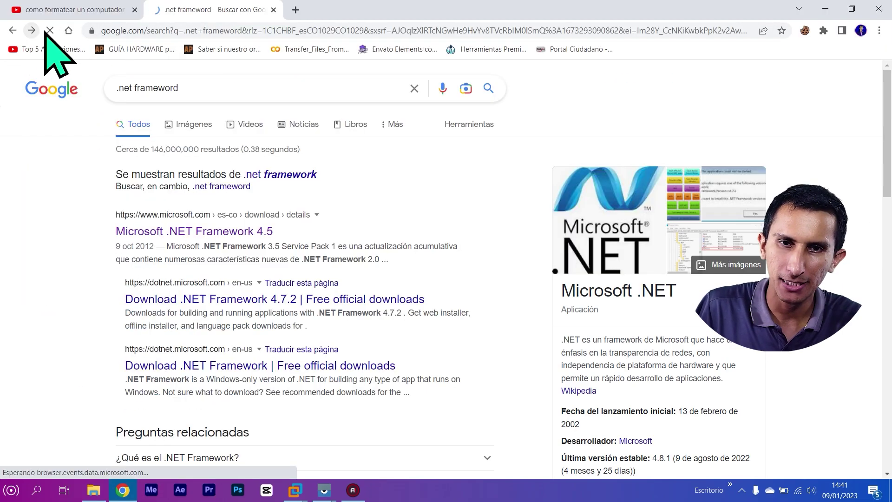
{"action": "left_click", "coordinate": [208, 87]}
{"action": "type", "text": "des"}
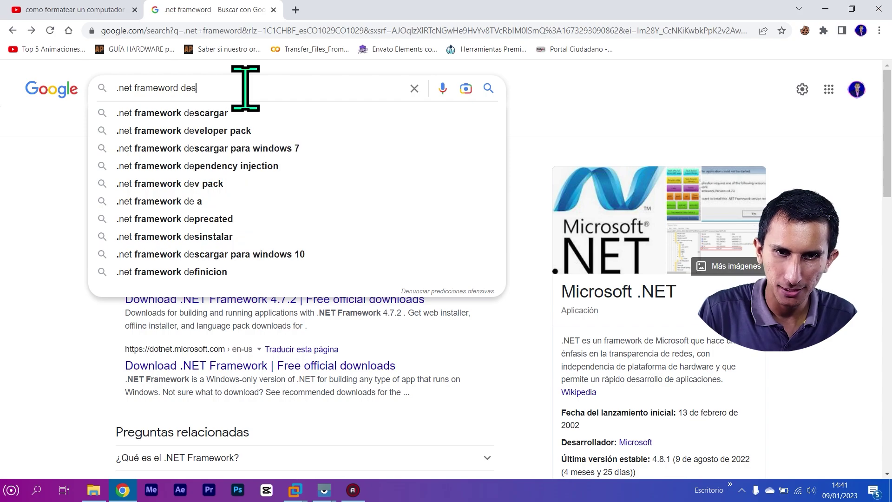
{"action": "type", "text": "to"}
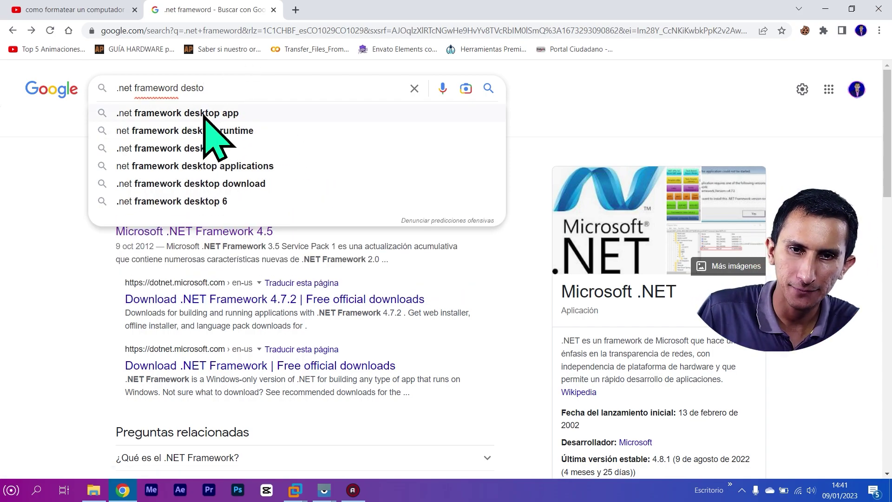
{"action": "left_click", "coordinate": [205, 117]}
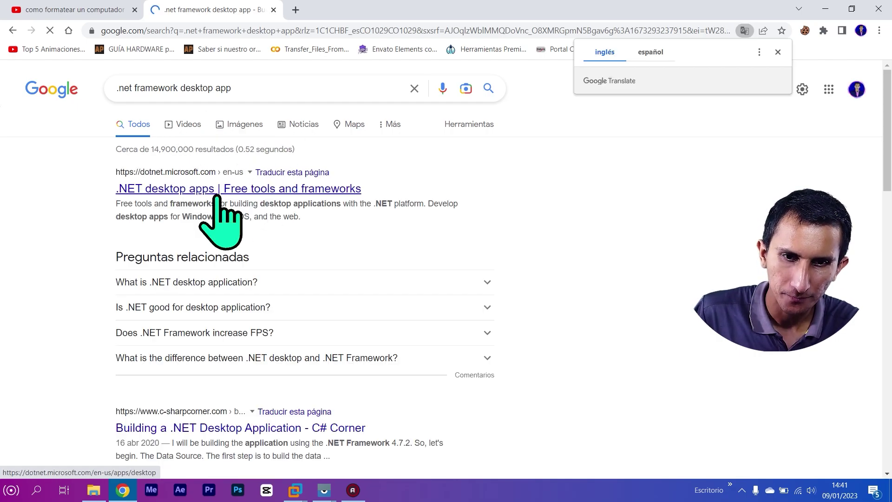
Step: Open the ".NET desktop apps | Free tools and frameworks" result and look through the page
{"action": "left_click", "coordinate": [251, 191]}
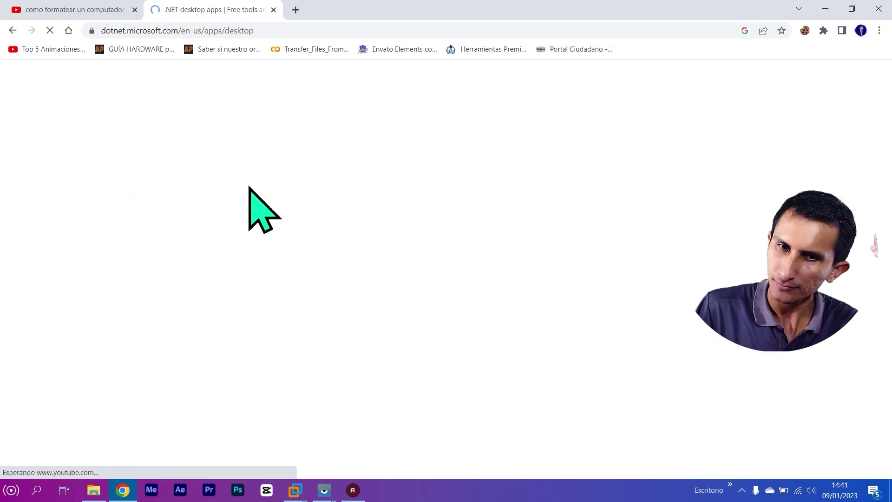
{"action": "left_click_drag", "start_coordinate": [264, 169], "coordinate": [281, 176]}
{"action": "scroll", "coordinate": [313, 188], "scroll_direction": "down", "scroll_amount": 20}
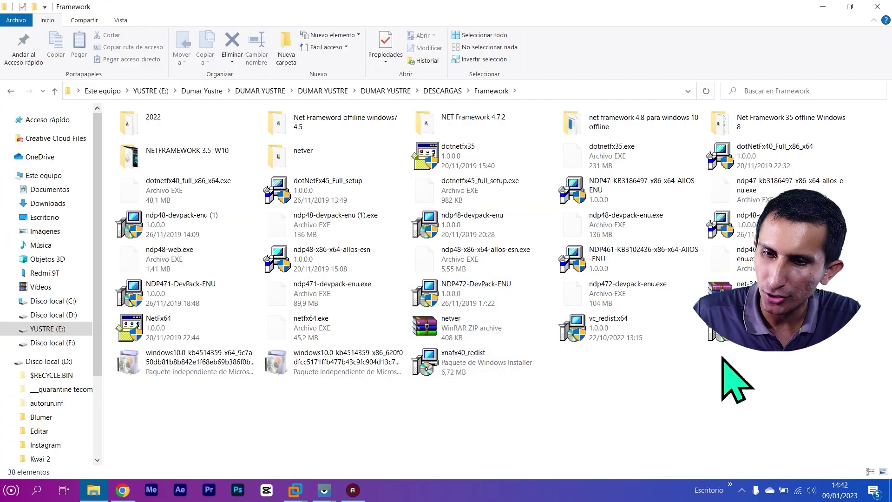
Step: Examine the offline .NET installers in the Framework folder on drive E, including dotNetFx40_Full_x86_x64, ndp48-devpack-enu, ndp48-x86-x64-allos-esn and NDP471-DevPack-ENU
{"action": "left_click_drag", "start_coordinate": [862, 418], "coordinate": [108, 115]}
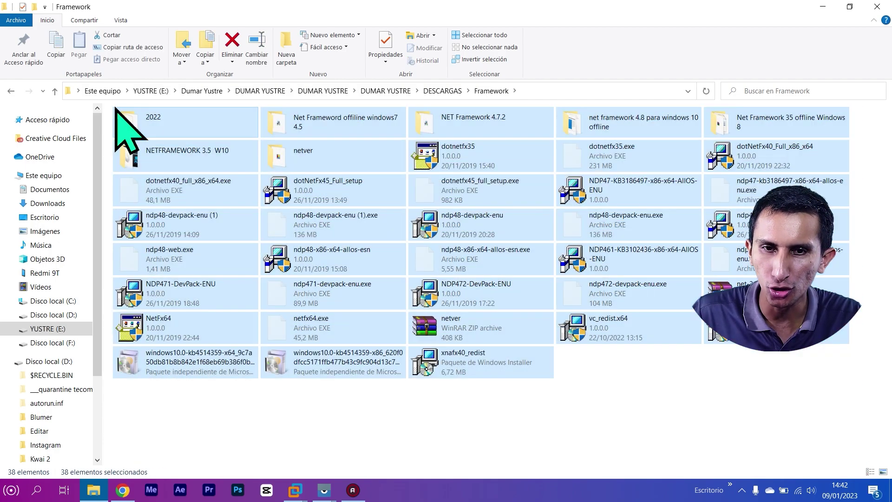
{"action": "left_click", "coordinate": [494, 355]}
{"action": "left_click_drag", "start_coordinate": [854, 411], "coordinate": [117, 106]}
{"action": "left_click", "coordinate": [774, 148]}
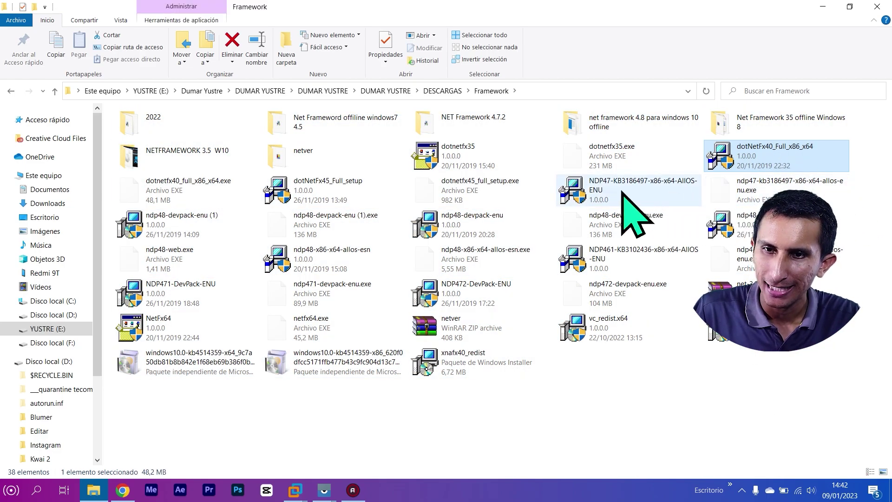
{"action": "left_click", "coordinate": [477, 217]}
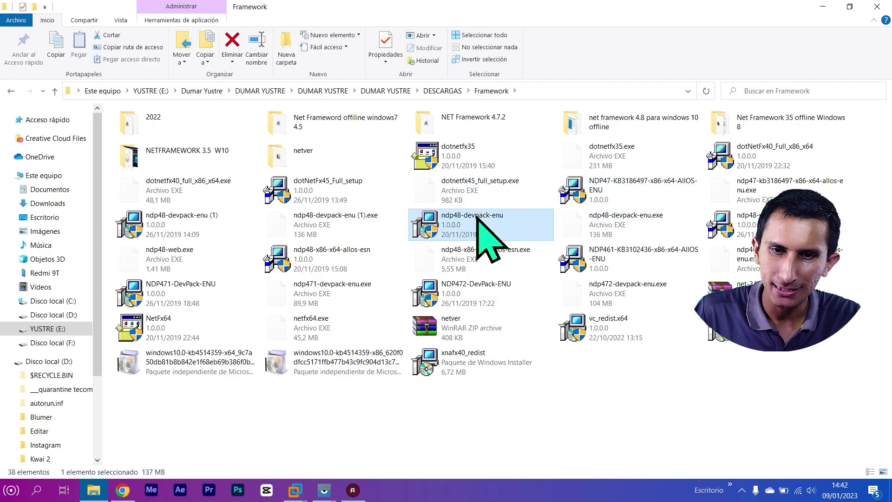
{"action": "left_click", "coordinate": [317, 194]}
{"action": "left_click", "coordinate": [325, 270]}
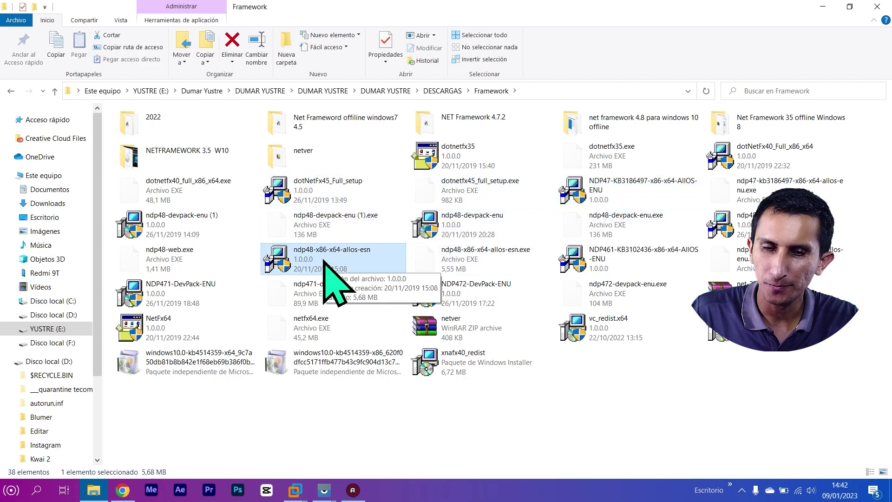
{"action": "left_click", "coordinate": [193, 304]}
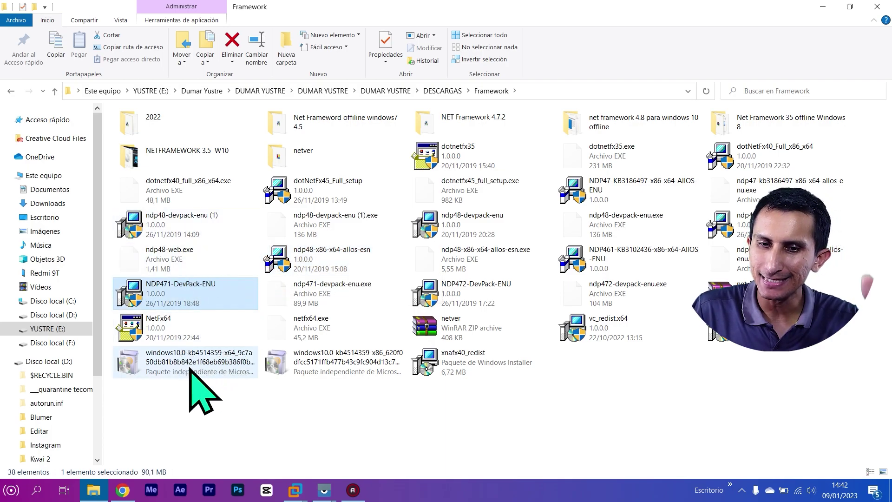
{"action": "left_click", "coordinate": [498, 367]}
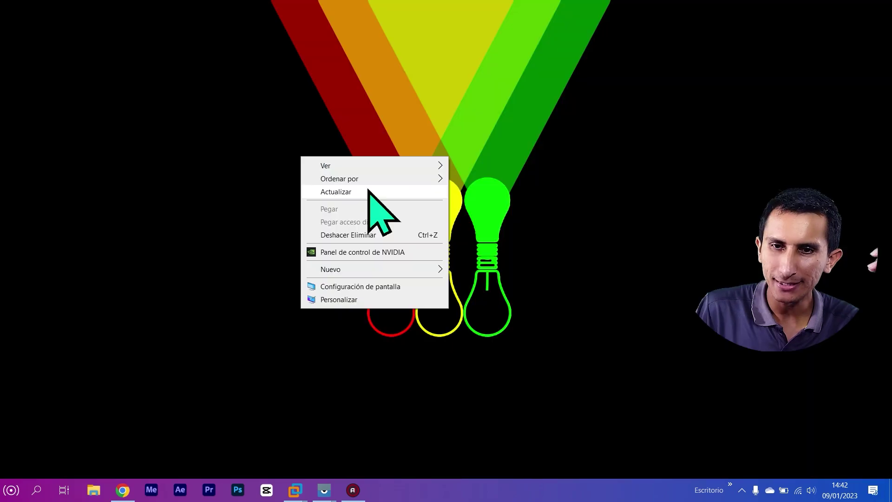
Step: Refresh the desktop and open Task Manager
{"action": "right_click", "coordinate": [430, 168]}
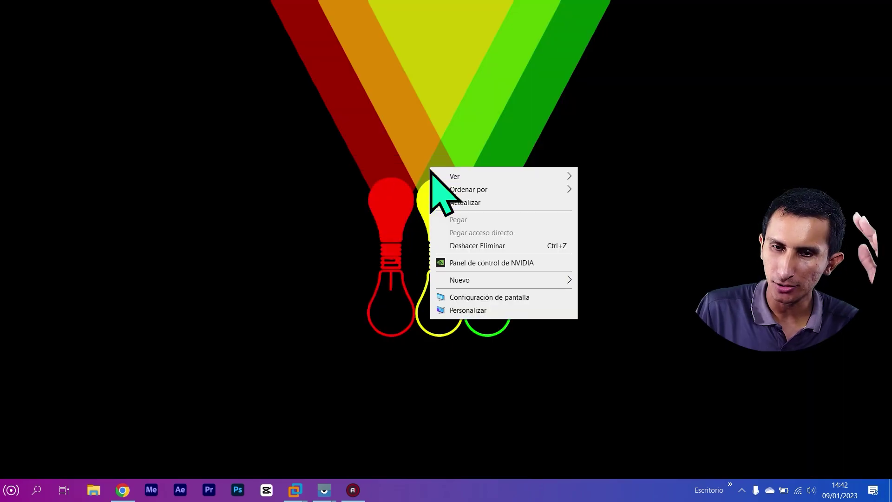
{"action": "left_click", "coordinate": [466, 201]}
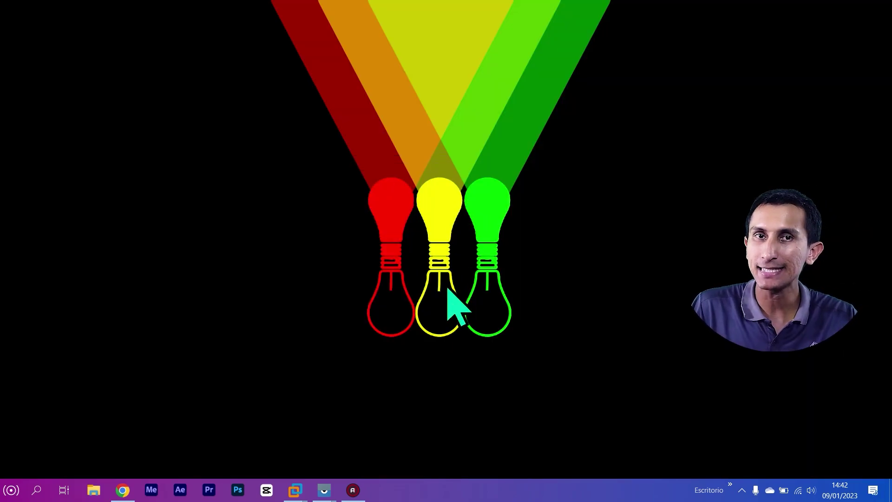
{"action": "right_click", "coordinate": [463, 491]}
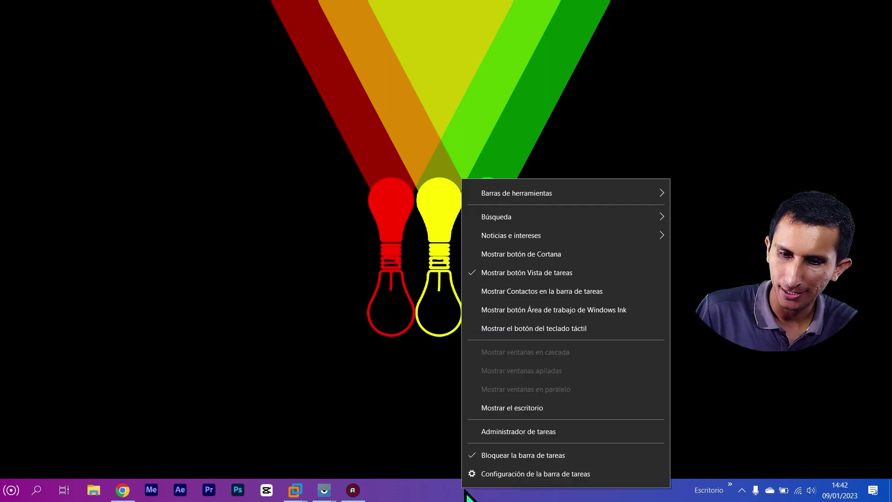
{"action": "left_click", "coordinate": [541, 433]}
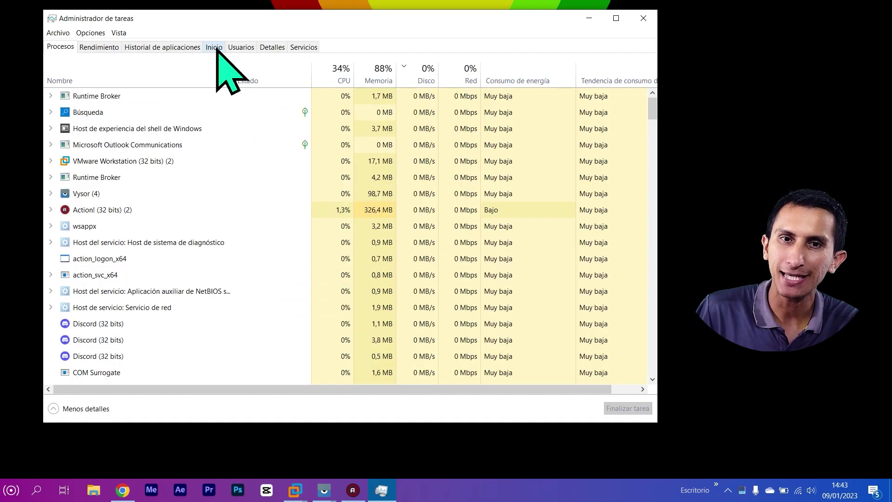
Step: Examine the status of the startup programs from AcroTray to Internet Download Manager, including AnyDesk, Apple Push and Dragon Center
{"action": "left_click", "coordinate": [366, 115]}
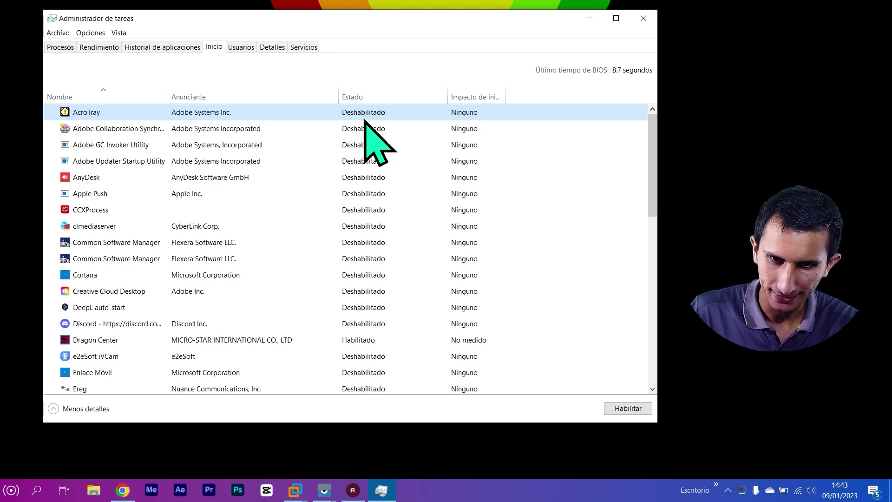
{"action": "left_click", "coordinate": [367, 145]}
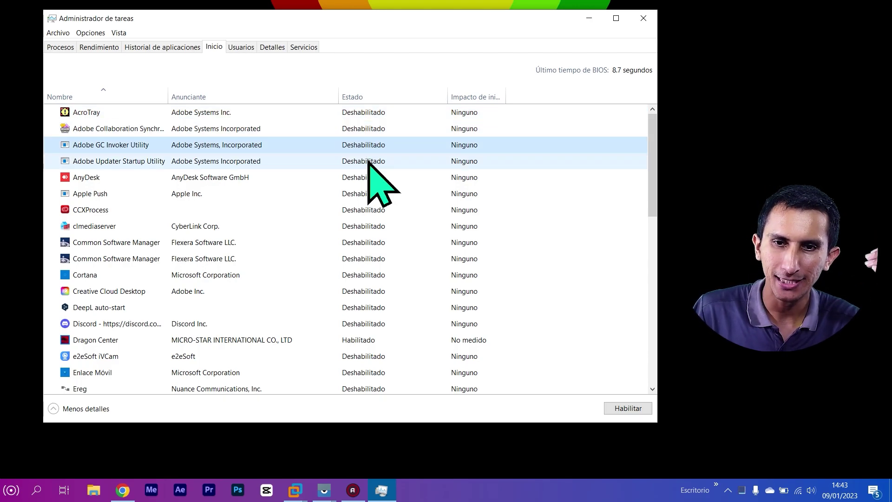
{"action": "left_click", "coordinate": [368, 161]}
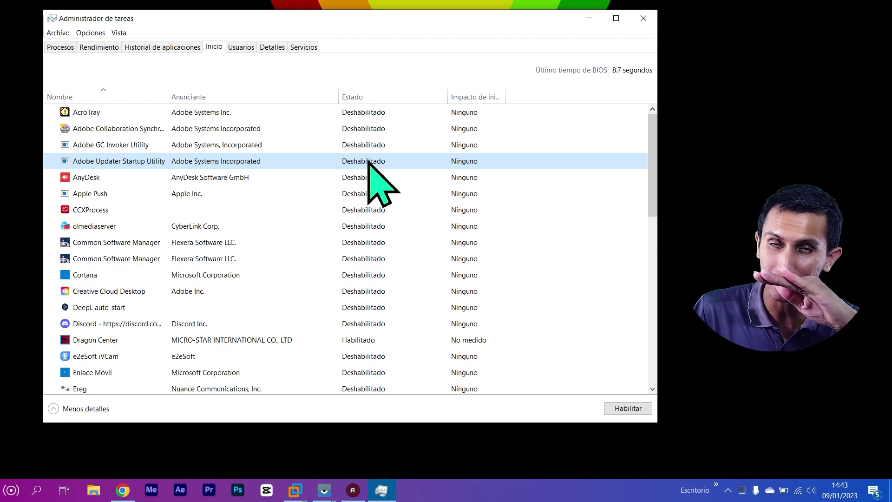
{"action": "left_click", "coordinate": [372, 179]}
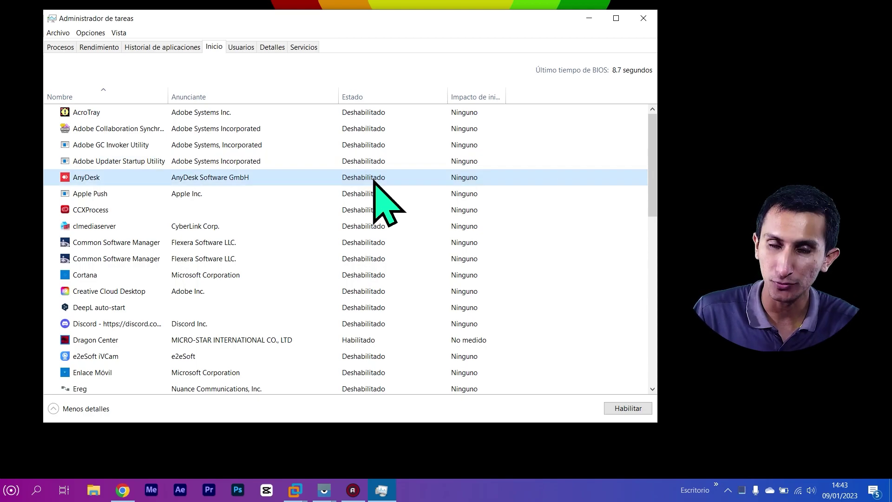
{"action": "left_click", "coordinate": [374, 195]}
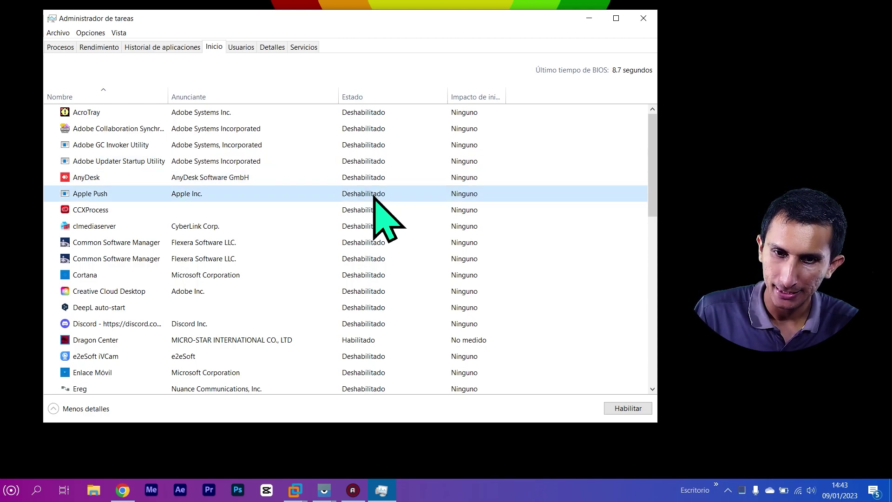
{"action": "left_click", "coordinate": [375, 341]}
{"action": "left_click_drag", "start_coordinate": [666, 156], "coordinate": [627, 229]}
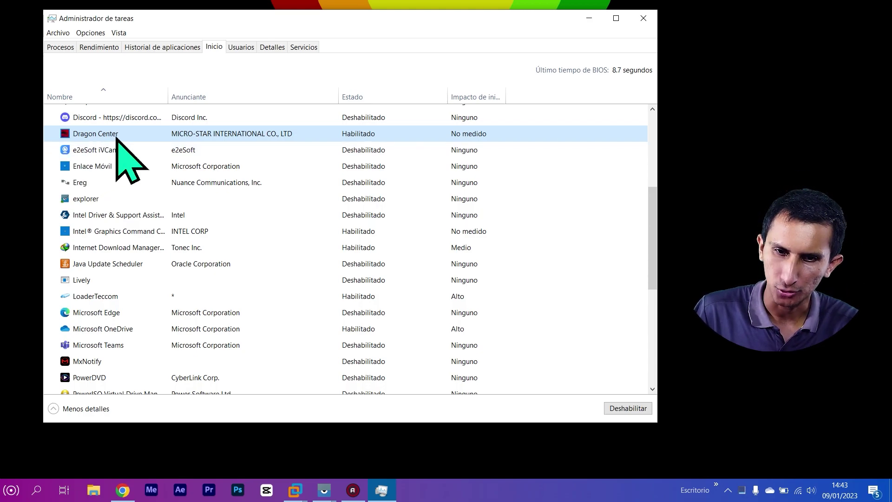
{"action": "left_click", "coordinate": [365, 249]}
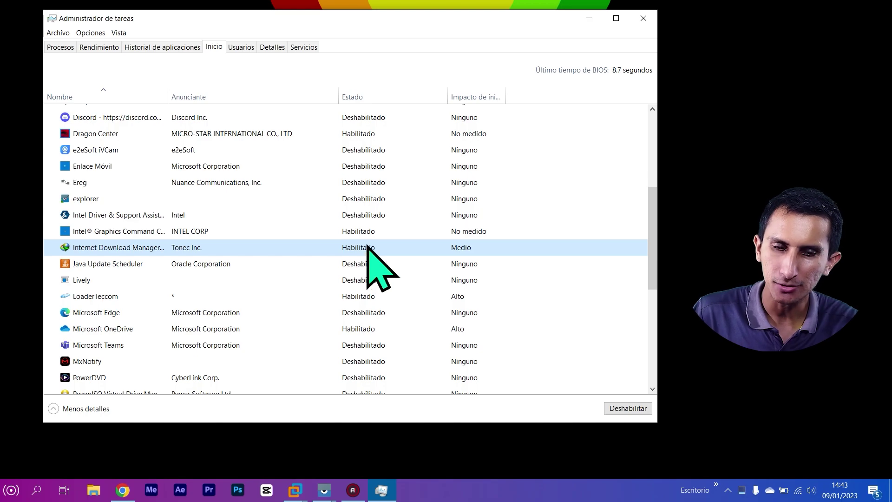
Step: Disable Microsoft OneDrive from starting with Windows and check the options offered for its entry
{"action": "left_click", "coordinate": [396, 329]}
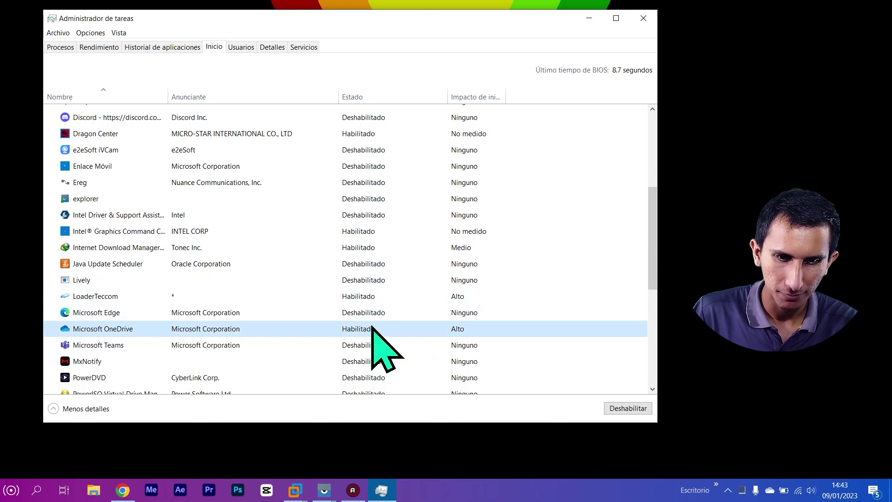
{"action": "right_click", "coordinate": [364, 327]}
{"action": "left_click", "coordinate": [408, 335]}
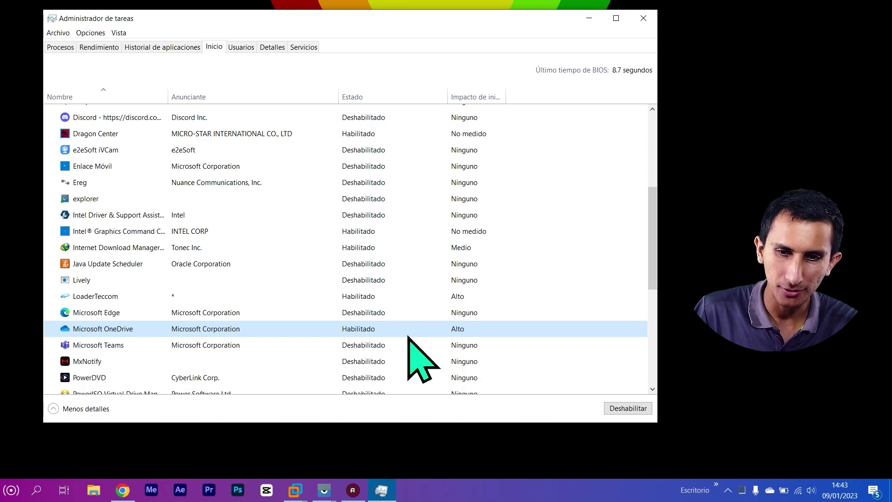
{"action": "right_click", "coordinate": [357, 332]}
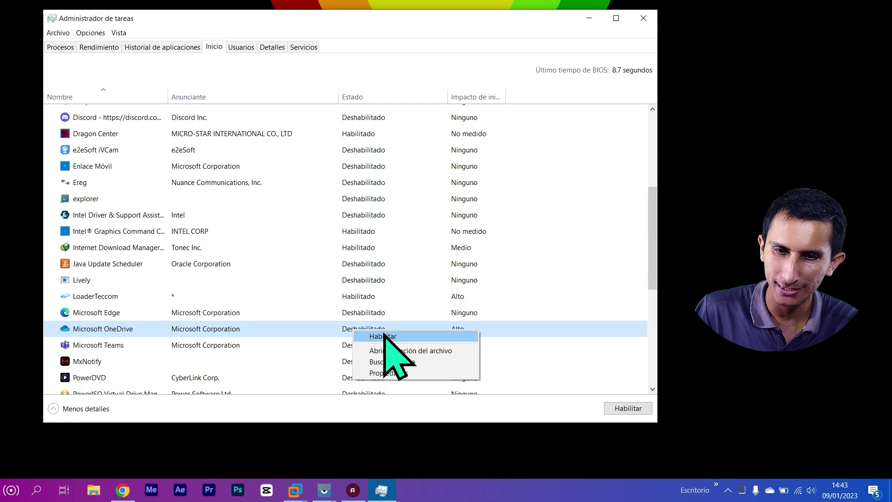
Step: Review the startup status of LoaderTeccom, the Intel Graphics Command Center, Common Software Manager, Cortana and DeepL auto-start
{"action": "left_click", "coordinate": [367, 297]}
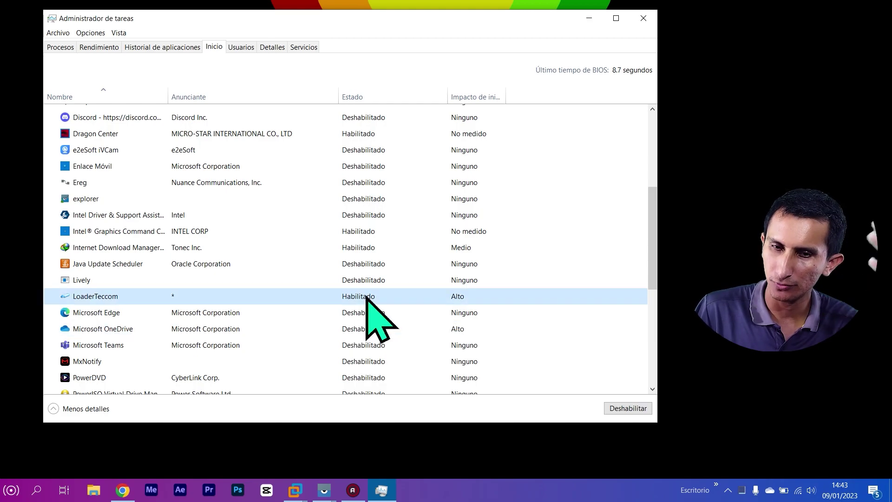
{"action": "left_click_drag", "start_coordinate": [653, 230], "coordinate": [653, 204]}
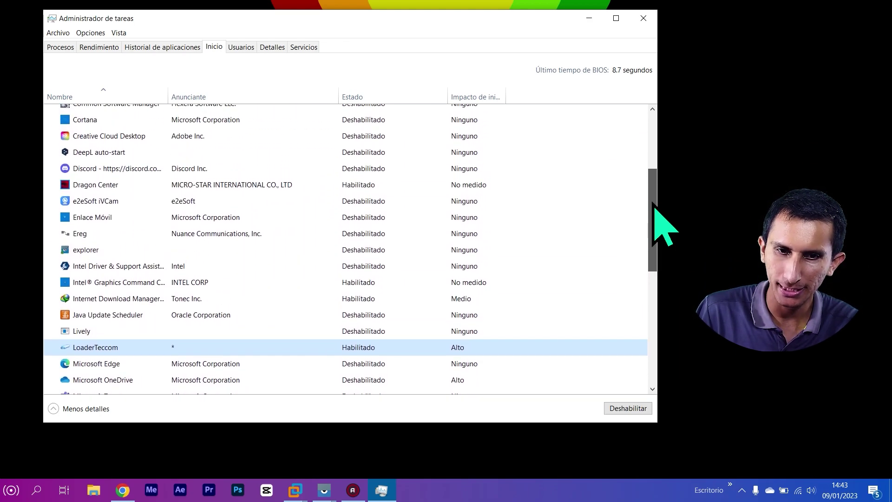
{"action": "left_click", "coordinate": [173, 283]}
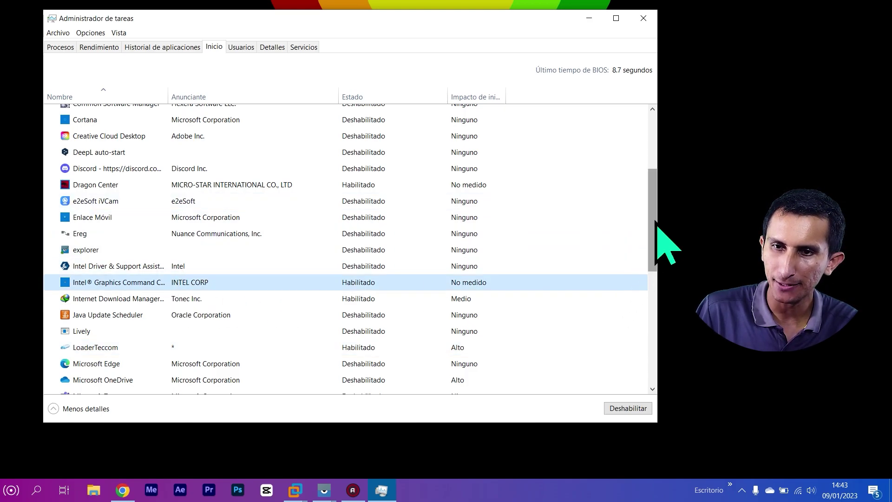
{"action": "left_click_drag", "start_coordinate": [654, 224], "coordinate": [654, 139]}
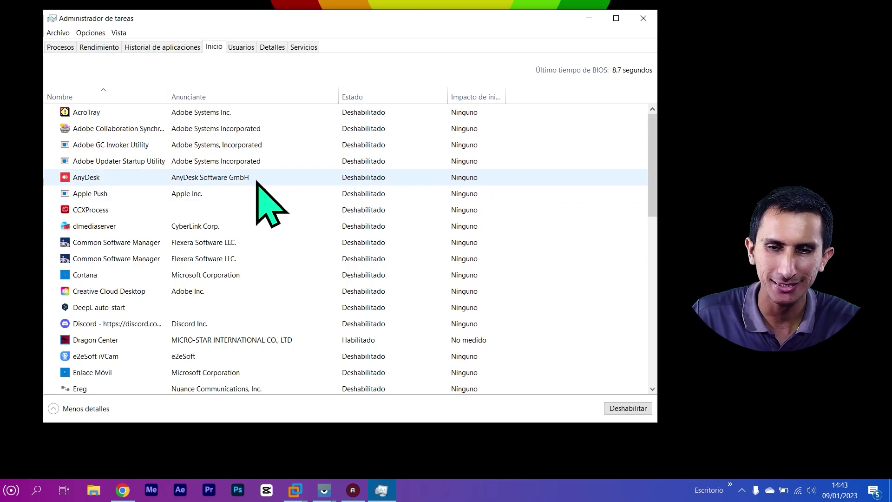
{"action": "left_click", "coordinate": [373, 132]}
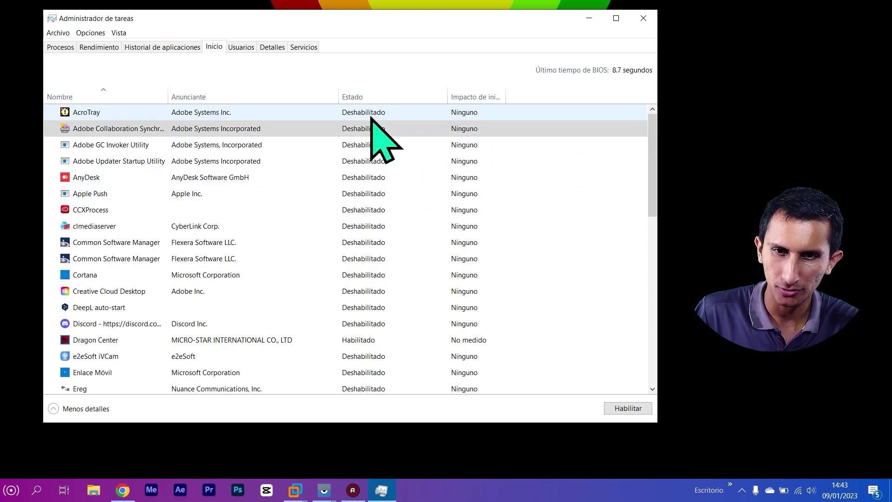
{"action": "left_click", "coordinate": [372, 241]}
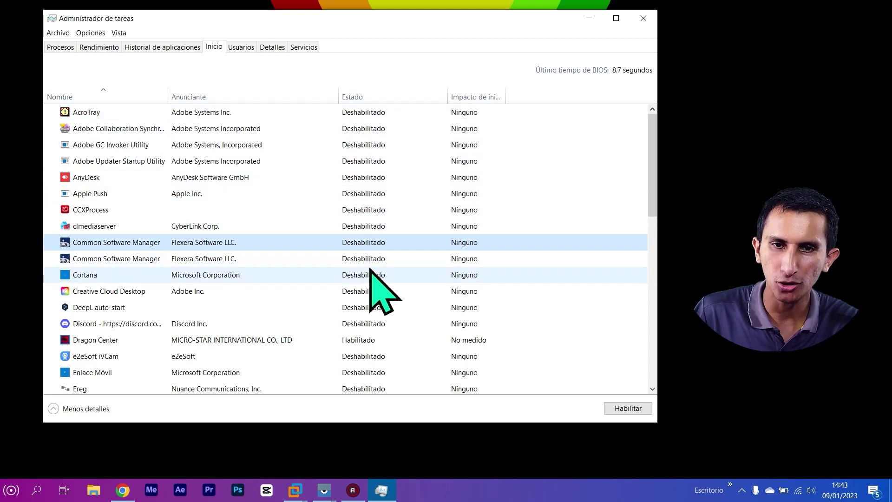
{"action": "left_click", "coordinate": [370, 270]}
{"action": "left_click", "coordinate": [378, 308]}
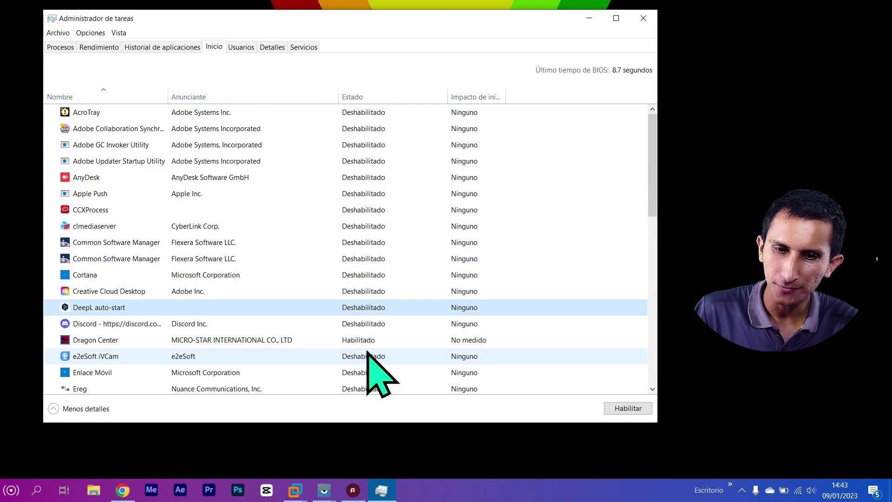
Step: Check the Dragon Center startup entry, close Task Manager and refresh the desktop
{"action": "left_click", "coordinate": [366, 340]}
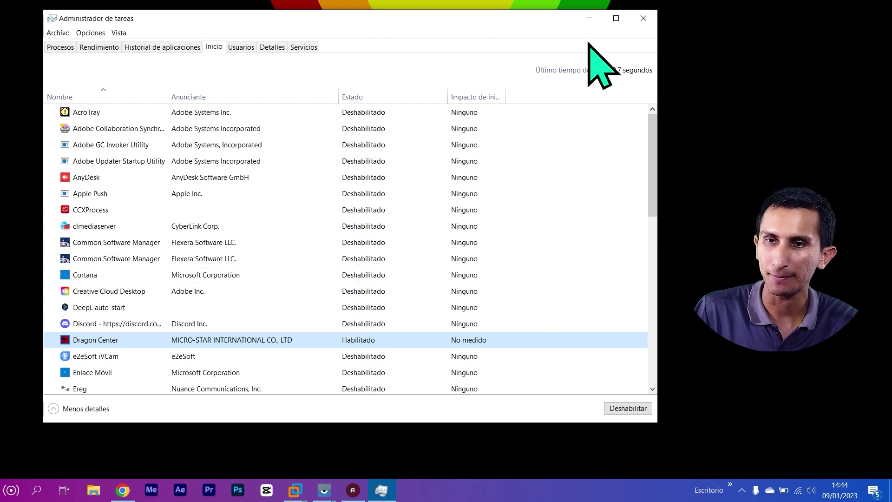
{"action": "left_click", "coordinate": [643, 19]}
{"action": "right_click", "coordinate": [441, 150]}
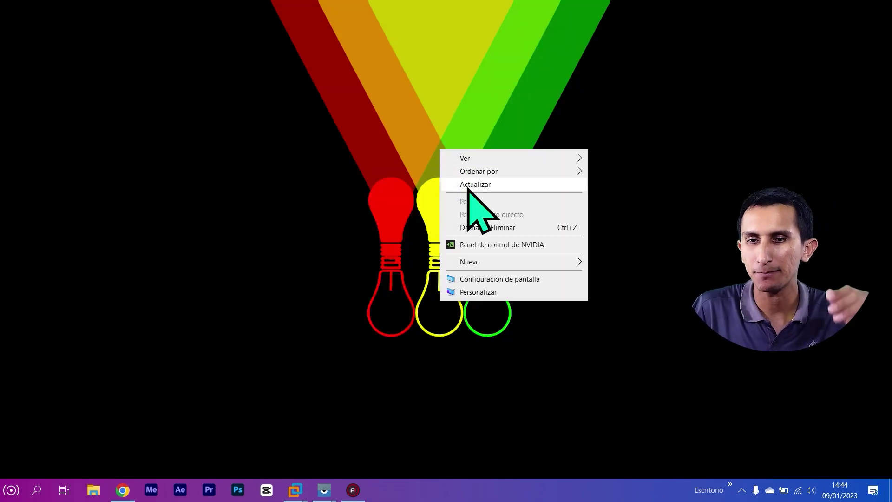
{"action": "left_click", "coordinate": [470, 184]}
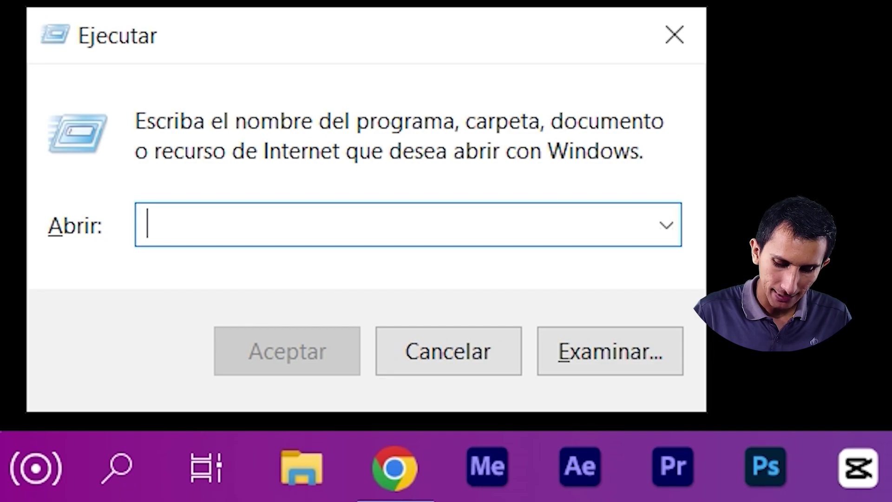
Step: Run msconfig to open System Configuration and list its services with all Microsoft services hidden
{"action": "type", "text": "s"}
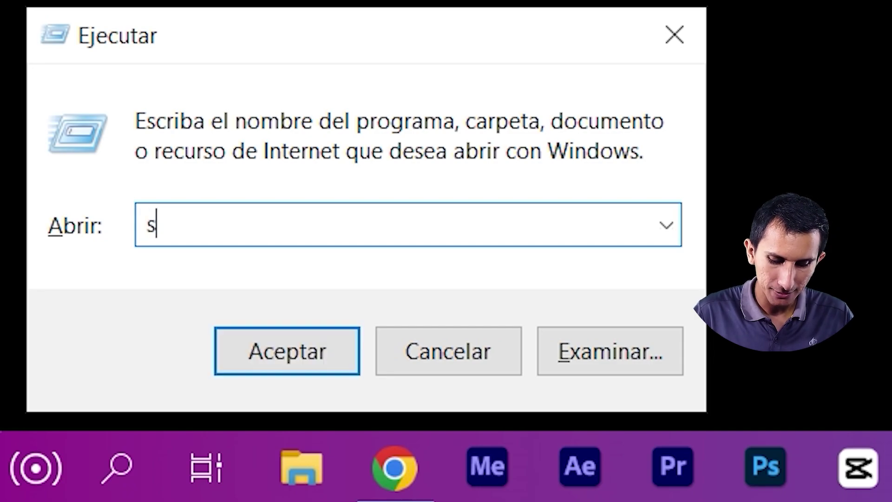
{"action": "key", "text": "BackSpace"}
{"action": "type", "text": "msco"}
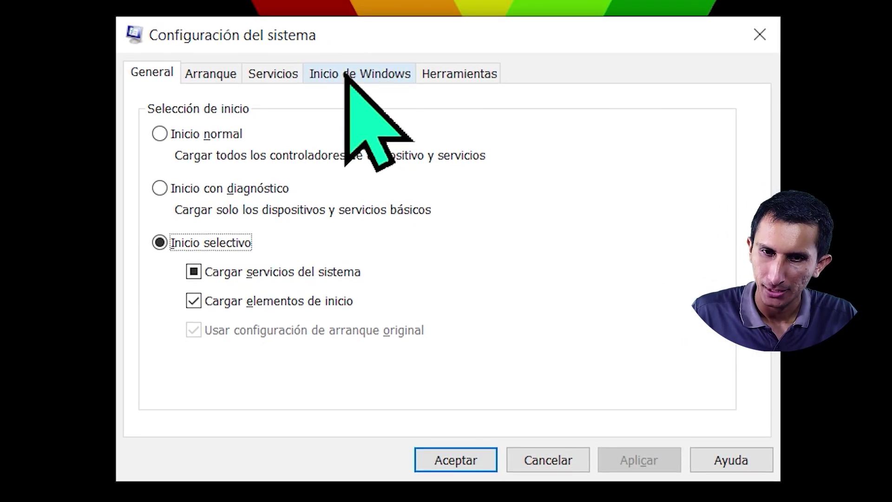
{"action": "left_click", "coordinate": [272, 80]}
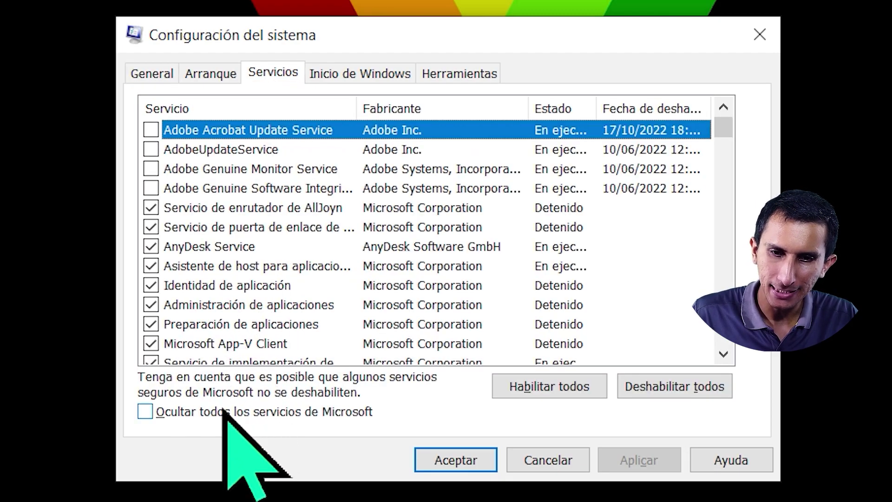
{"action": "left_click", "coordinate": [145, 413]}
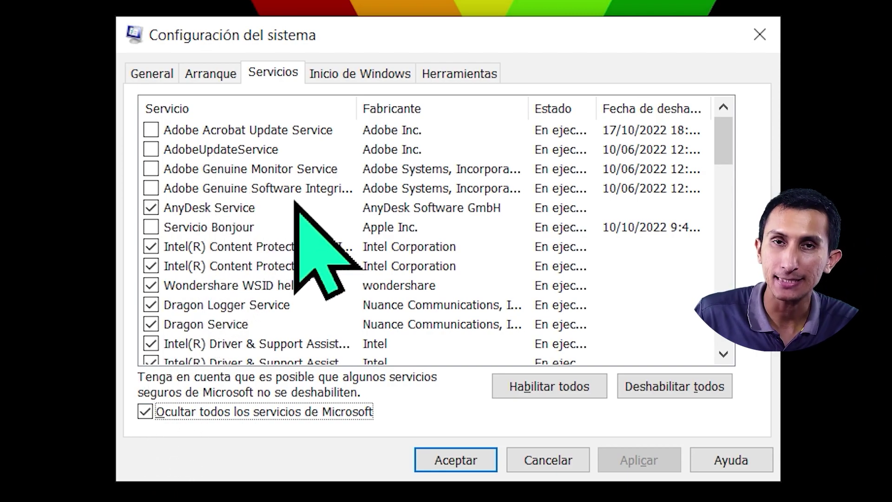
Step: Disable the Wondershare Application Framework, Wondershare Install Assist and TeraBoxUtility services near the end of the services list
{"action": "scroll", "coordinate": [297, 232], "scroll_direction": "down", "scroll_amount": 6}
{"action": "scroll", "coordinate": [299, 223], "scroll_direction": "down", "scroll_amount": 8}
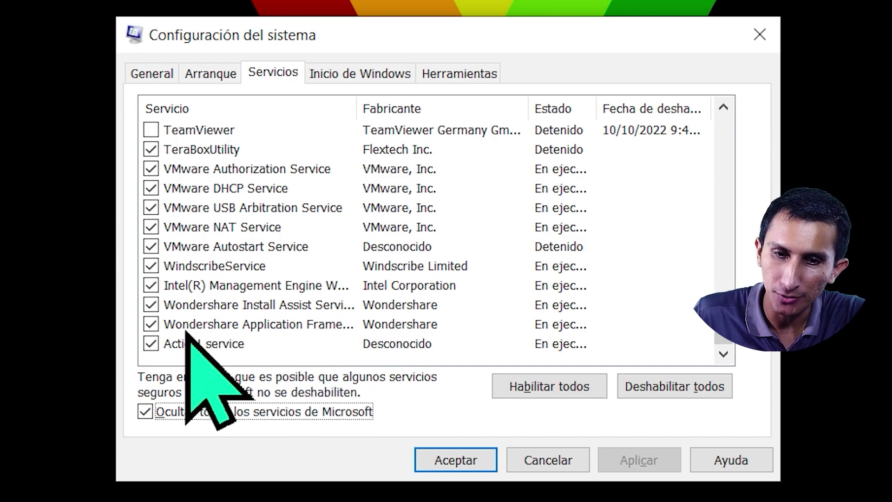
{"action": "left_click", "coordinate": [151, 325]}
{"action": "left_click", "coordinate": [151, 306]}
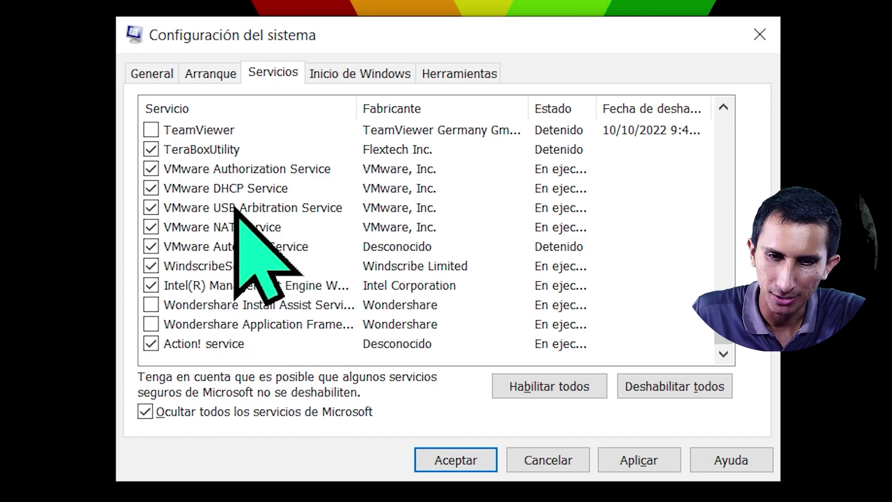
{"action": "left_click", "coordinate": [150, 150]}
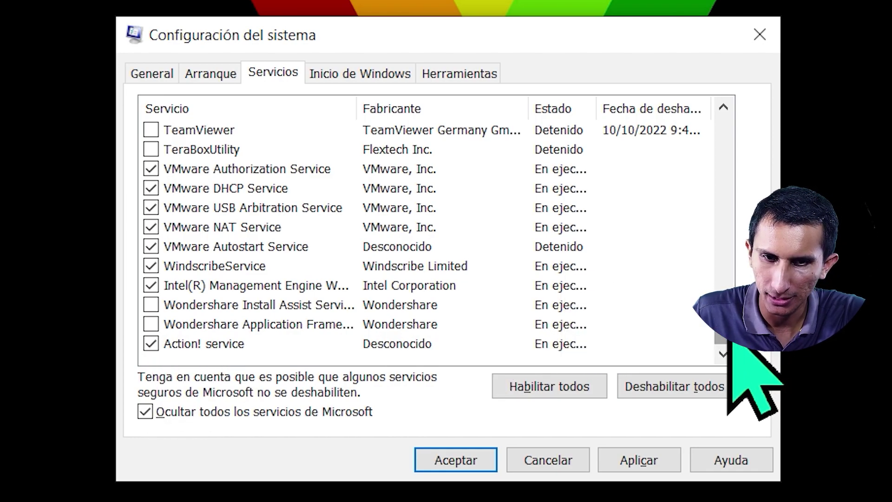
Step: Disable both ProtonVPN services, the Nitro PDF driver creator service and the Wondershare Native Push Service
{"action": "scroll", "coordinate": [727, 344], "scroll_direction": "up", "scroll_amount": 3}
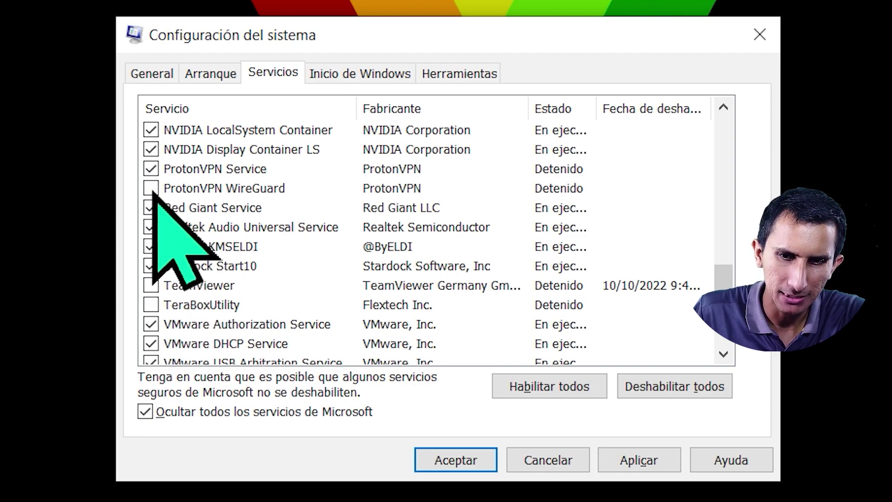
{"action": "left_click", "coordinate": [151, 169]}
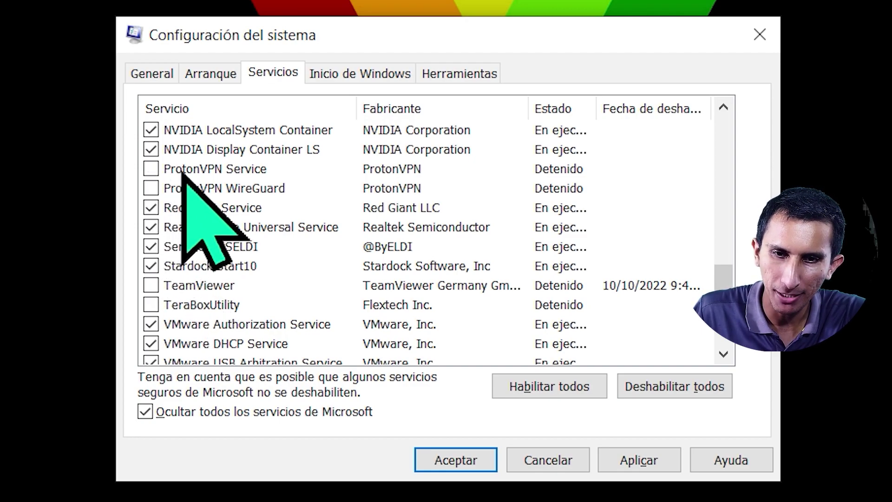
{"action": "left_click_drag", "start_coordinate": [727, 297], "coordinate": [725, 254]}
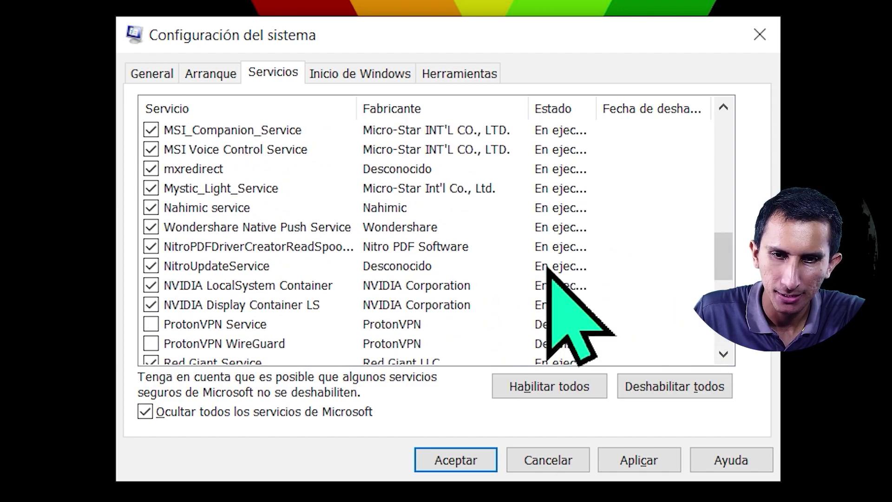
{"action": "left_click", "coordinate": [152, 247]}
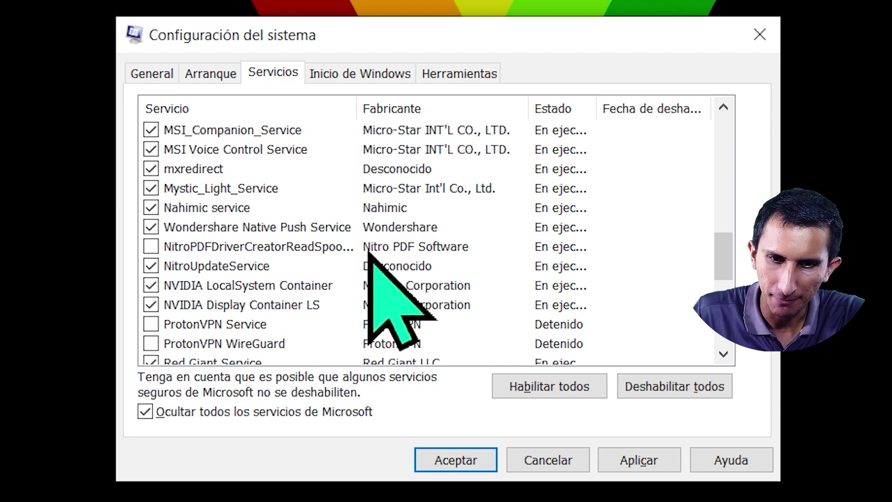
{"action": "left_click", "coordinate": [151, 228]}
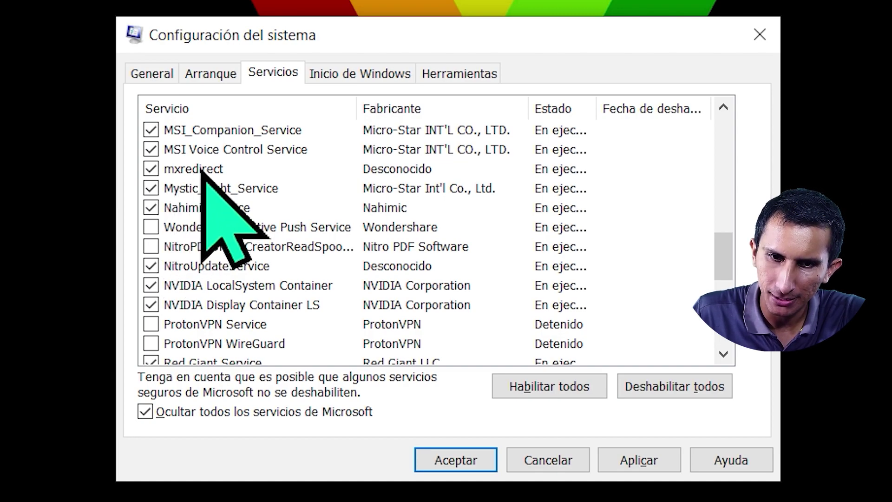
Step: Select the mxredirect service and search the web in a new Chrome tab for "que es mxredirect"
{"action": "scroll", "coordinate": [720, 248], "scroll_direction": "up", "scroll_amount": 2}
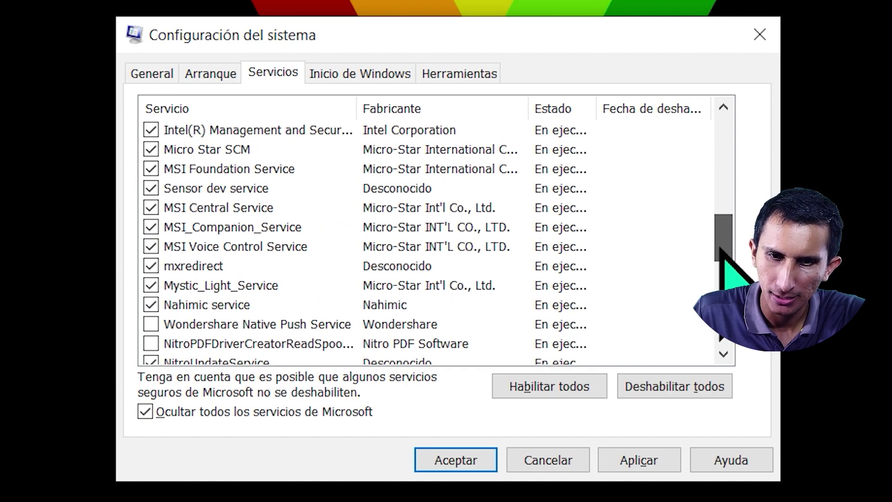
{"action": "left_click", "coordinate": [209, 269]}
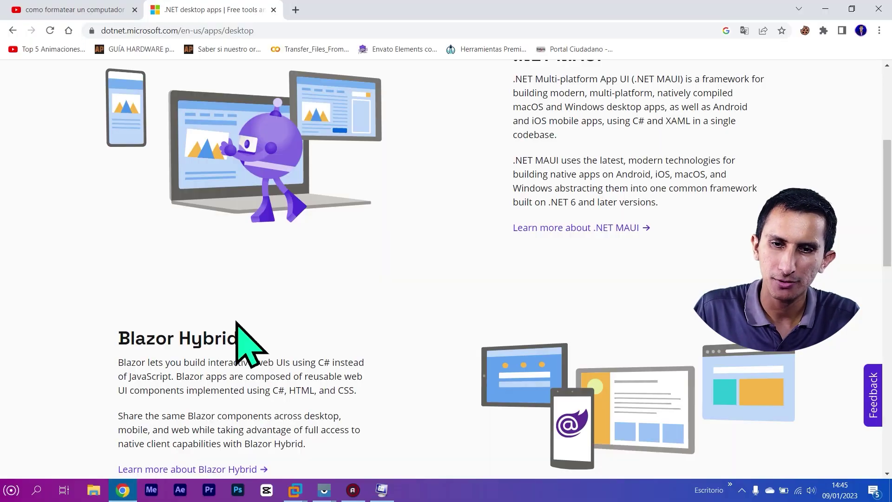
{"action": "left_click_drag", "start_coordinate": [366, 19], "coordinate": [635, 145]}
{"action": "left_click", "coordinate": [701, 142]}
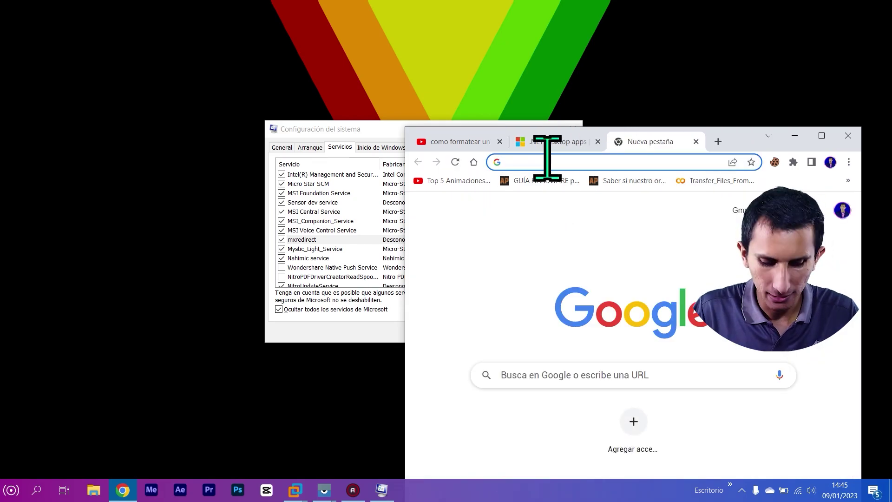
{"action": "type", "text": "que es "}
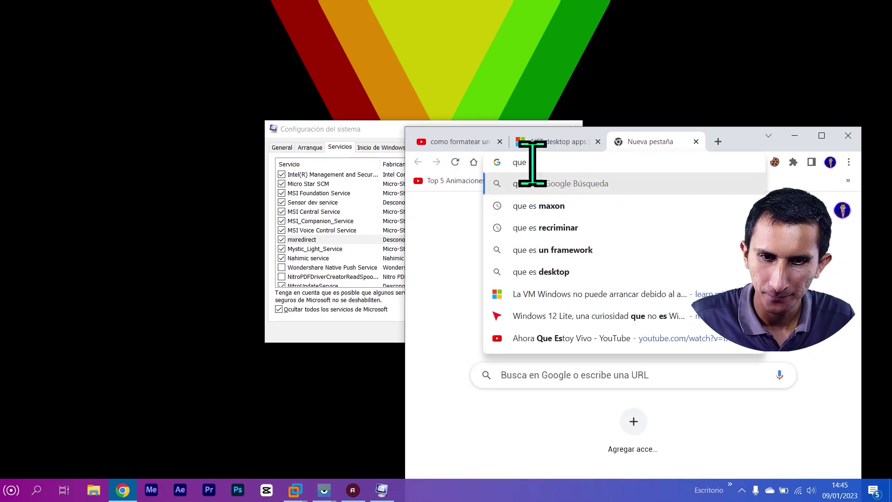
{"action": "type", "text": "mx"}
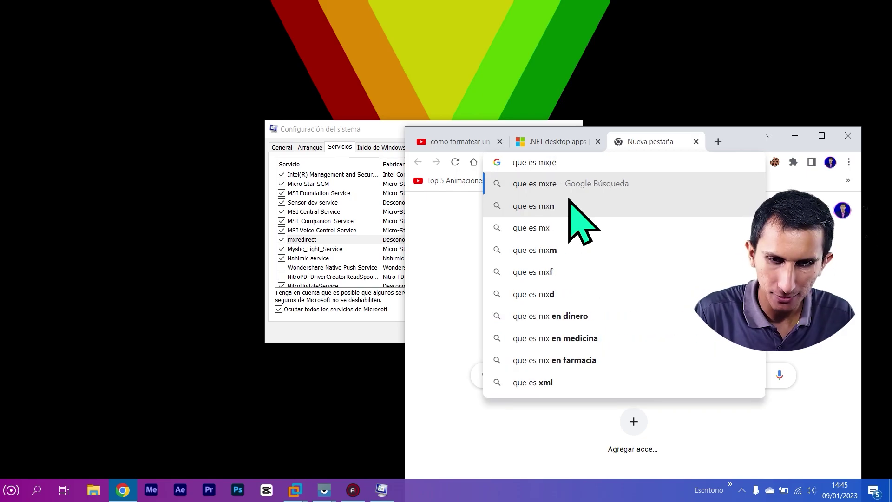
{"action": "type", "text": "redirect"}
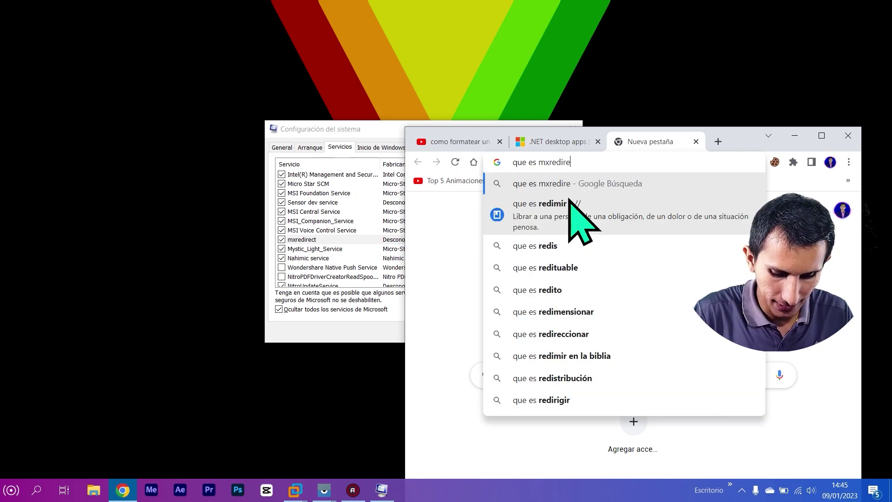
{"action": "key", "text": "Return"}
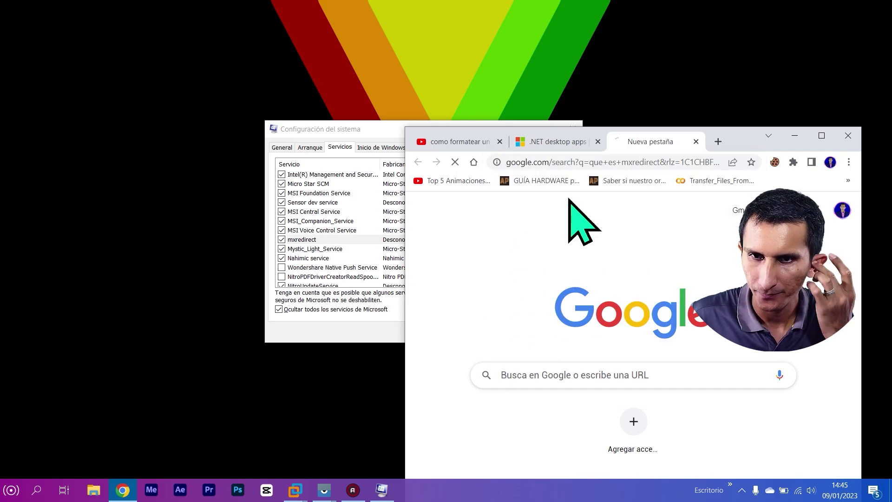
Step: Open the Processchecker.com result about mxredirect.exe in the maximized browser and translate the page into Spanish
{"action": "key", "text": "super+Up"}
{"action": "left_click", "coordinate": [239, 211]}
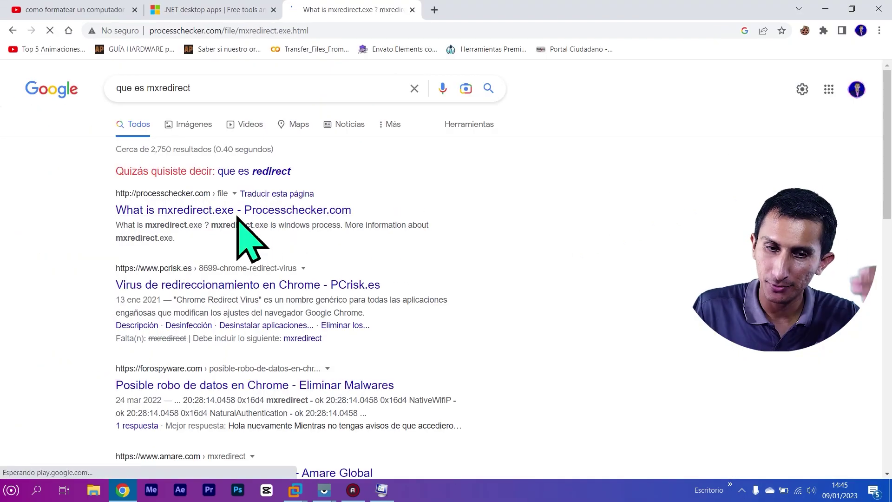
{"action": "scroll", "coordinate": [465, 325], "scroll_direction": "down", "scroll_amount": 5}
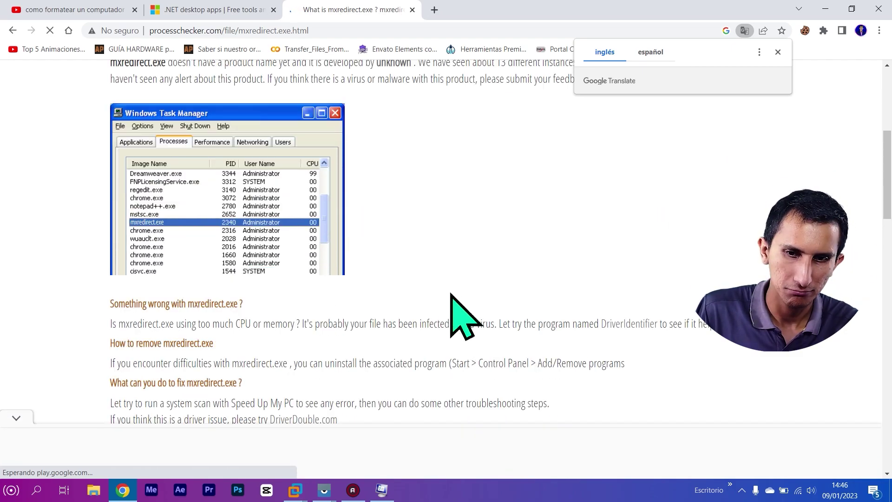
{"action": "scroll", "coordinate": [451, 295], "scroll_direction": "down", "scroll_amount": 3}
{"action": "scroll", "coordinate": [454, 302], "scroll_direction": "down", "scroll_amount": 3}
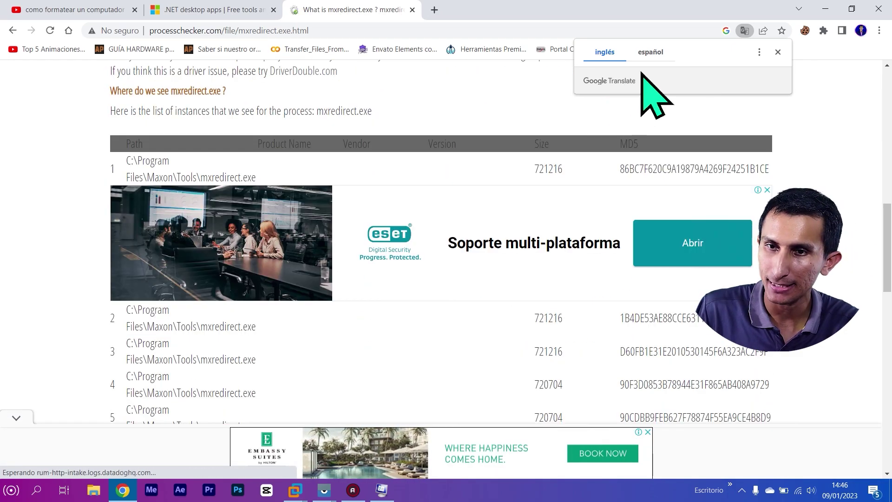
{"action": "left_click", "coordinate": [653, 52]}
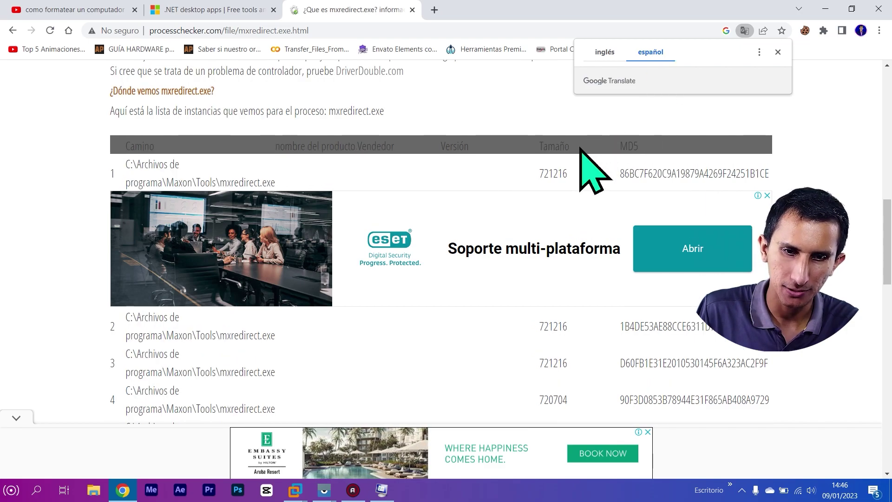
Step: Read the mxredirect.exe description and highlight the sentence about its CPU or memory use and possible virus infection
{"action": "scroll", "coordinate": [500, 269], "scroll_direction": "up", "scroll_amount": 4}
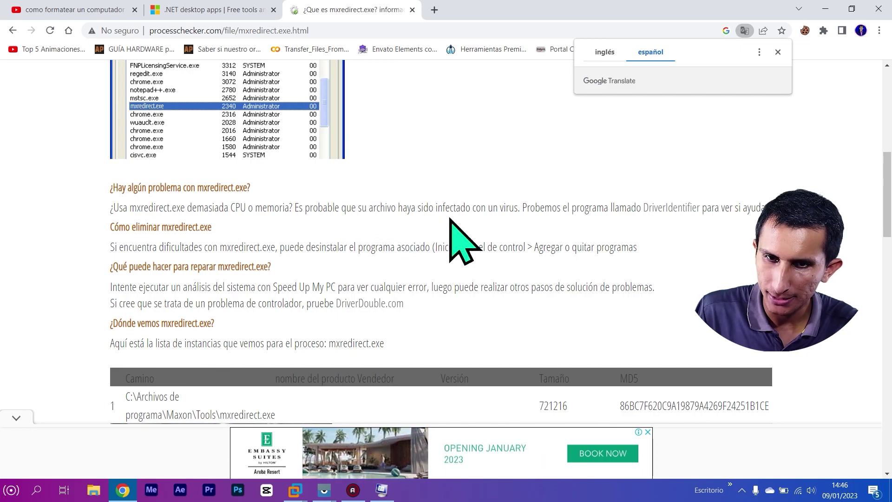
{"action": "left_click_drag", "start_coordinate": [522, 208], "coordinate": [110, 207]}
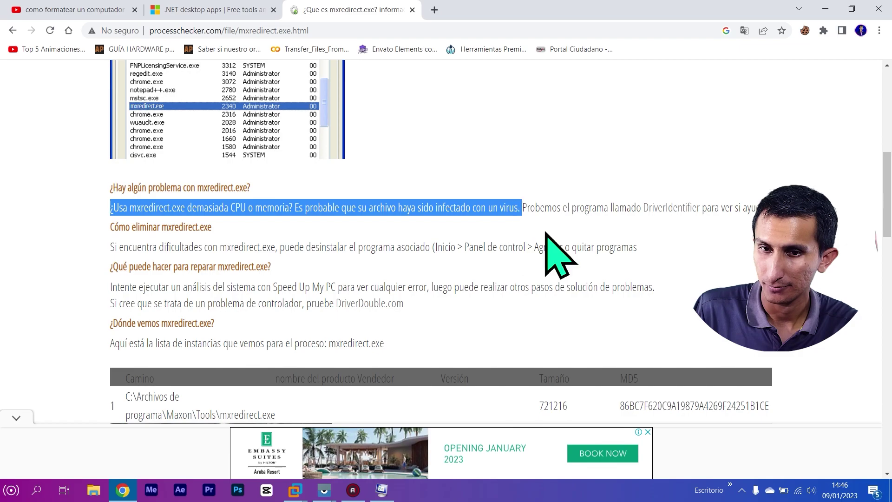
{"action": "scroll", "coordinate": [581, 275], "scroll_direction": "up", "scroll_amount": 10}
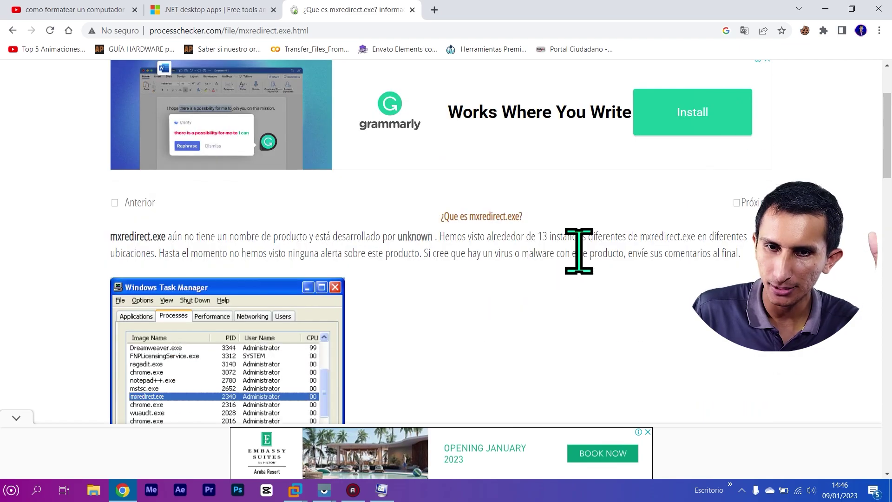
Step: Back in System Configuration, disable the mxredirect, Wondershare WSID help and AnyDesk services and accept the changes
{"action": "left_click", "coordinate": [826, 8]}
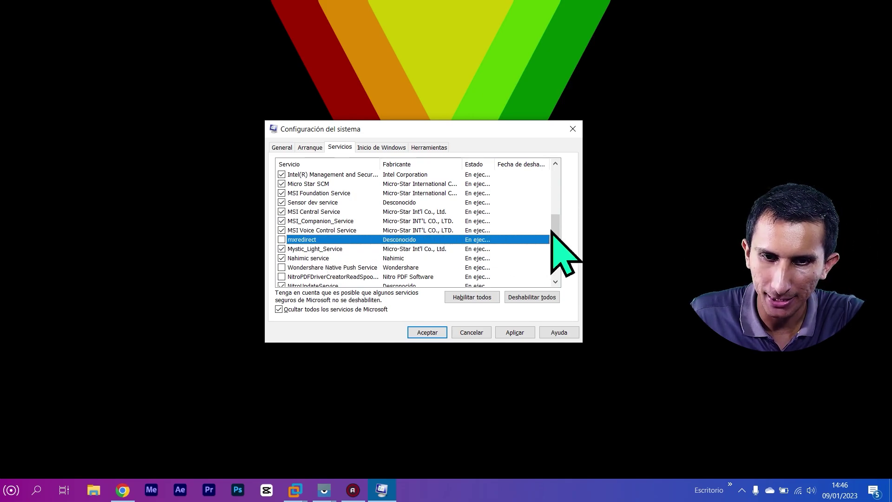
{"action": "left_click_drag", "start_coordinate": [555, 235], "coordinate": [560, 193]}
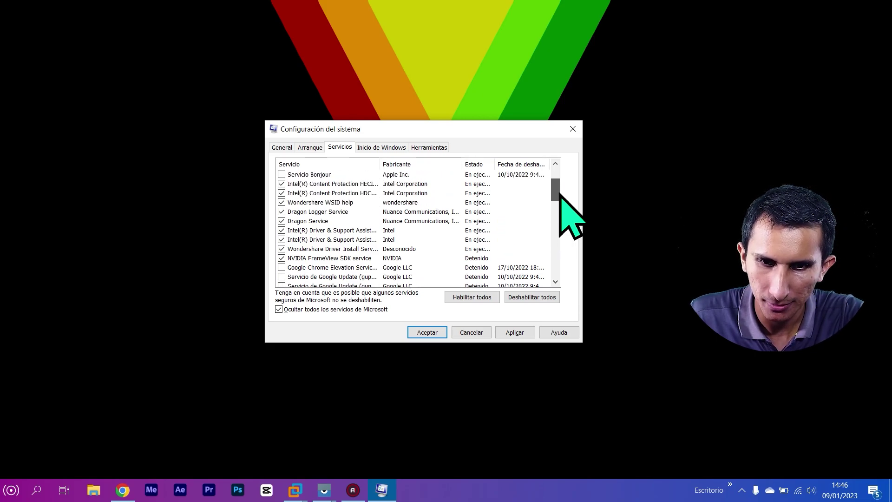
{"action": "left_click", "coordinate": [282, 203]}
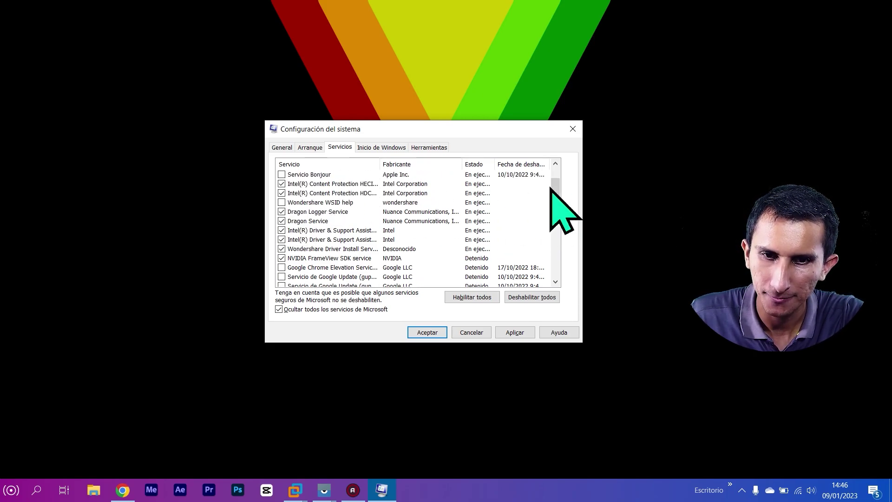
{"action": "left_click_drag", "start_coordinate": [556, 195], "coordinate": [558, 182]}
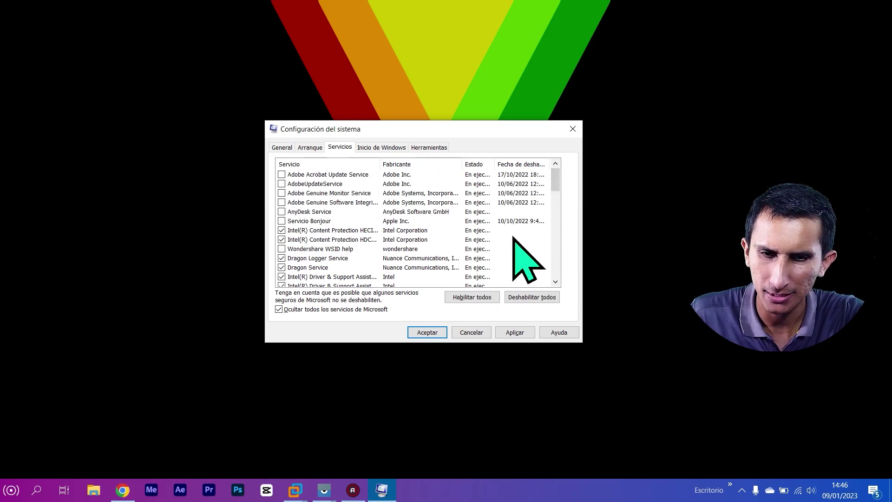
{"action": "left_click_drag", "start_coordinate": [557, 179], "coordinate": [558, 274]}
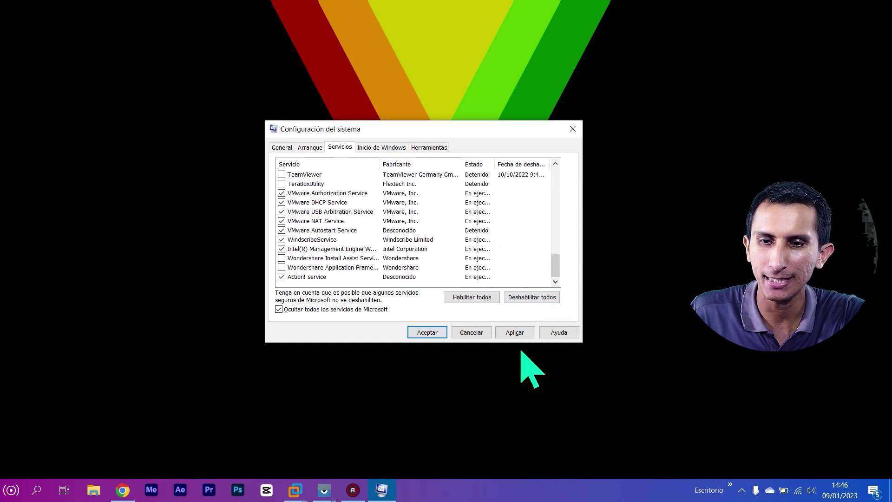
{"action": "left_click", "coordinate": [427, 334]}
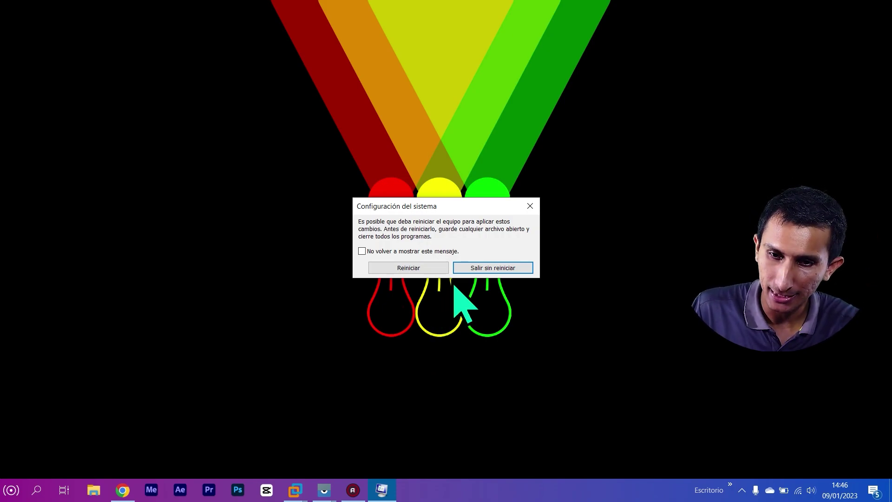
Step: Exit System Configuration without restarting the computer and refresh the desktop
{"action": "left_click", "coordinate": [493, 269]}
{"action": "right_click", "coordinate": [432, 170]}
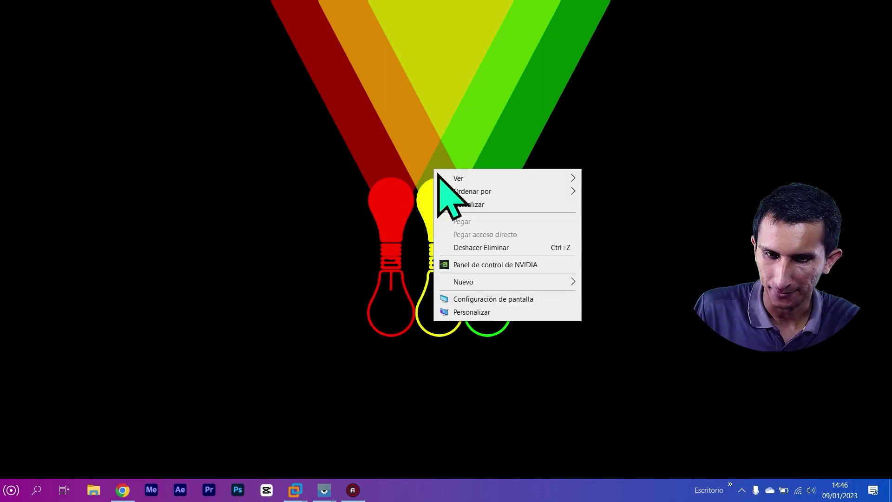
{"action": "left_click", "coordinate": [462, 205]}
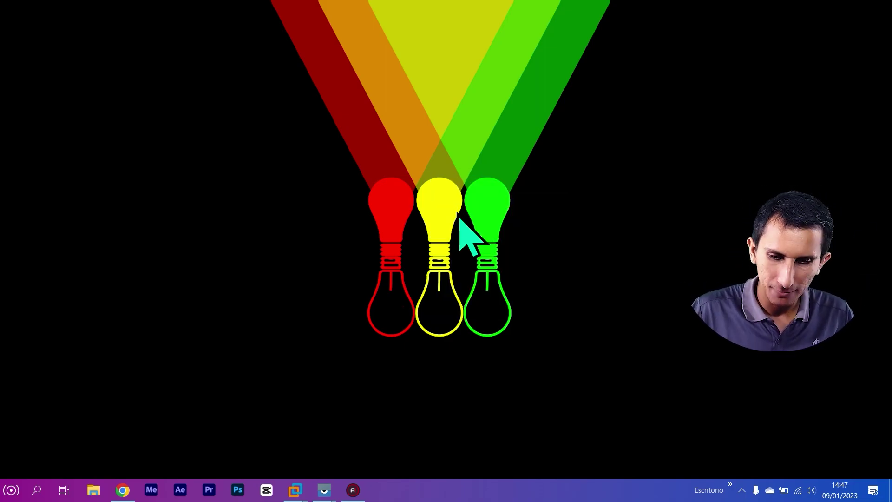
Step: Search Windows for "progra", open Programador de tareas and maximize its window
{"action": "left_click", "coordinate": [37, 490]}
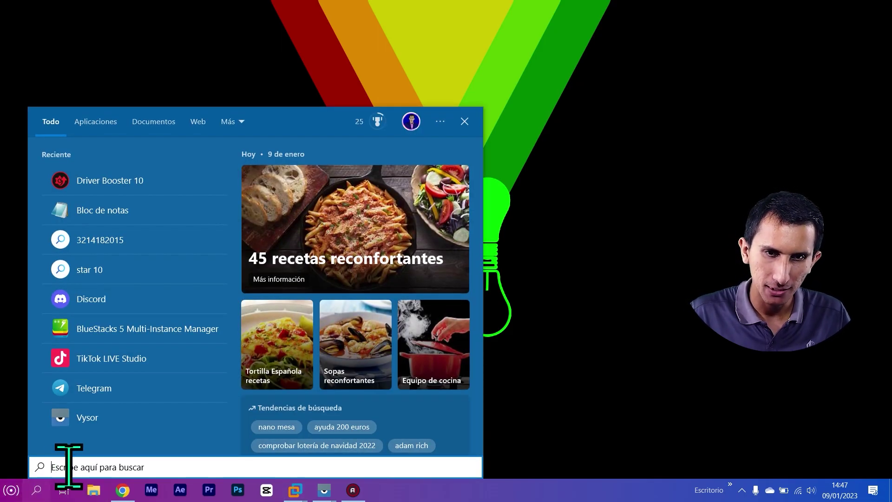
{"action": "type", "text": "prog"}
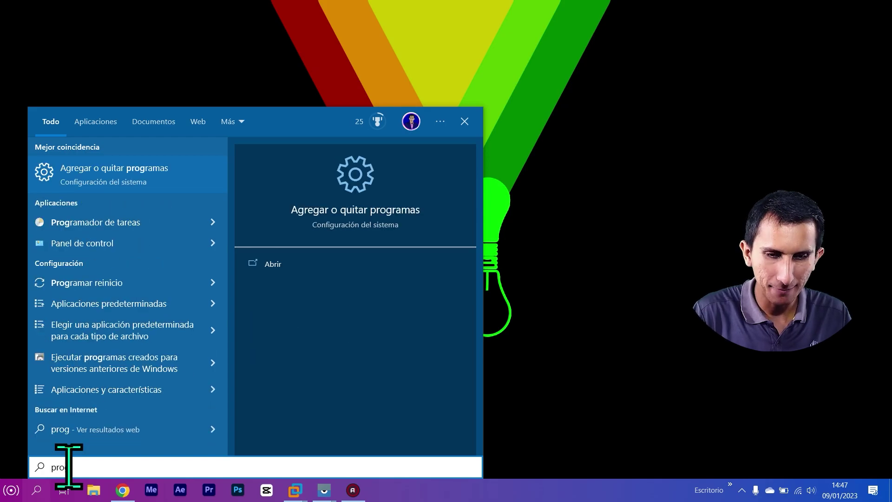
{"action": "type", "text": "ra"}
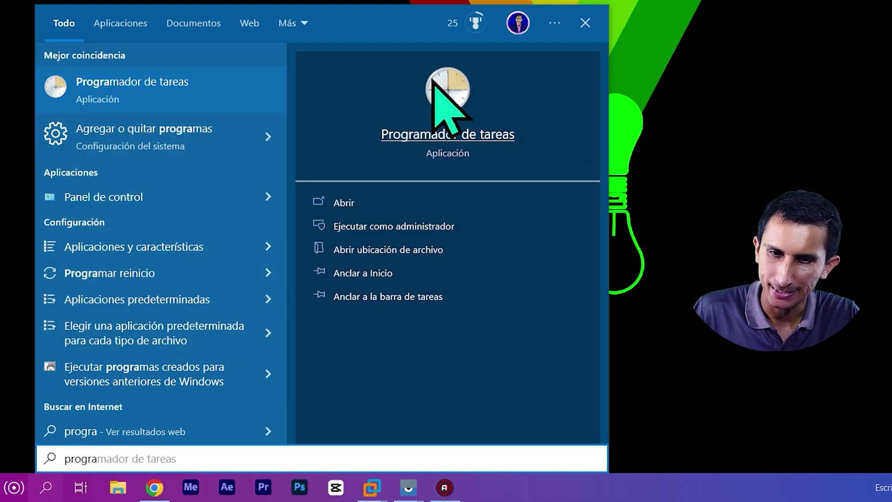
{"action": "left_click", "coordinate": [470, 136]}
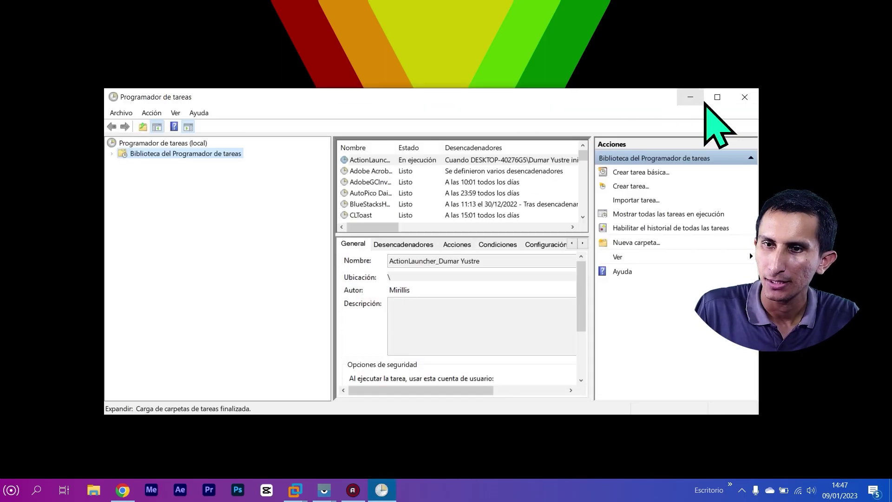
{"action": "left_click", "coordinate": [718, 97]}
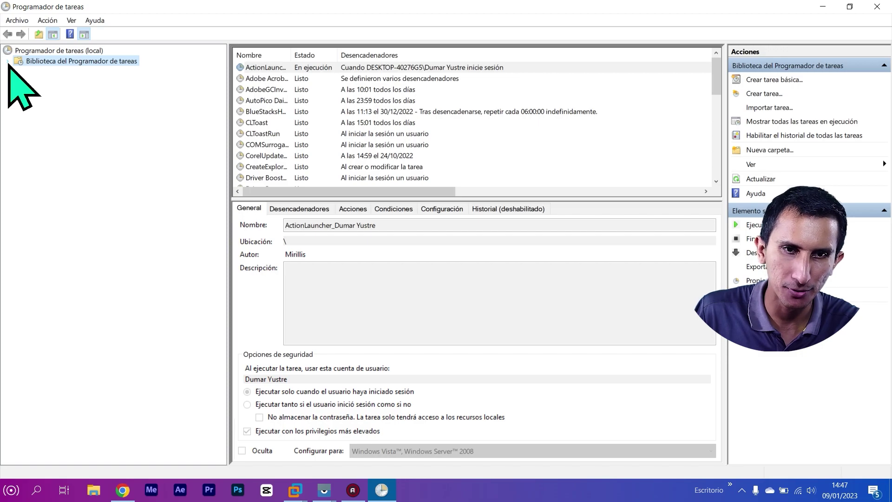
Step: Expand the task library down to Microsoft > Windows and open the Customer Experience Improvement Program folder
{"action": "left_click", "coordinate": [7, 61]}
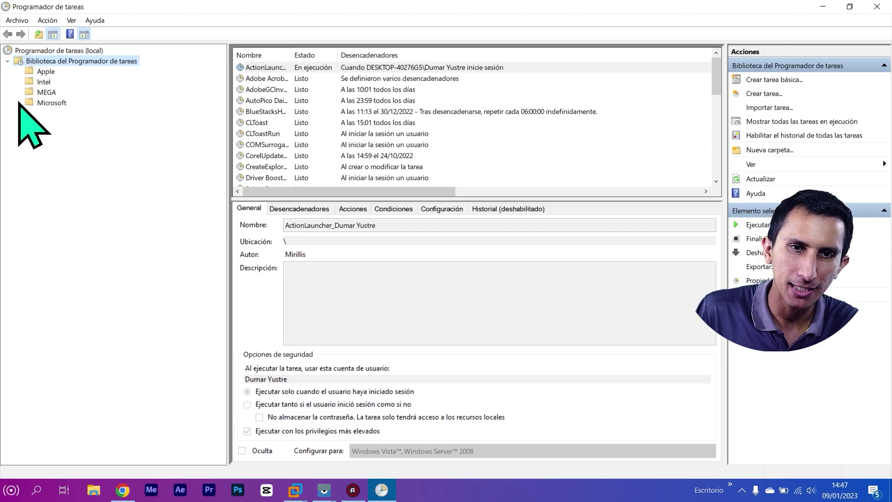
{"action": "left_click", "coordinate": [18, 103]}
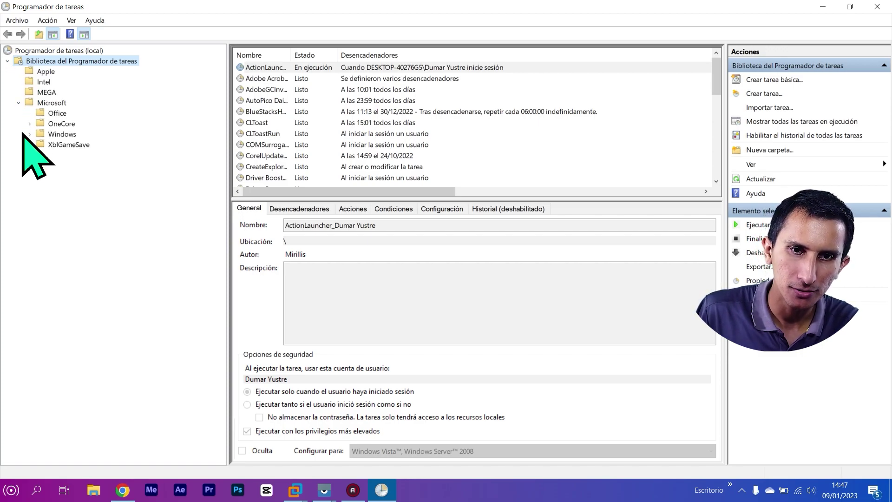
{"action": "left_click", "coordinate": [30, 135]}
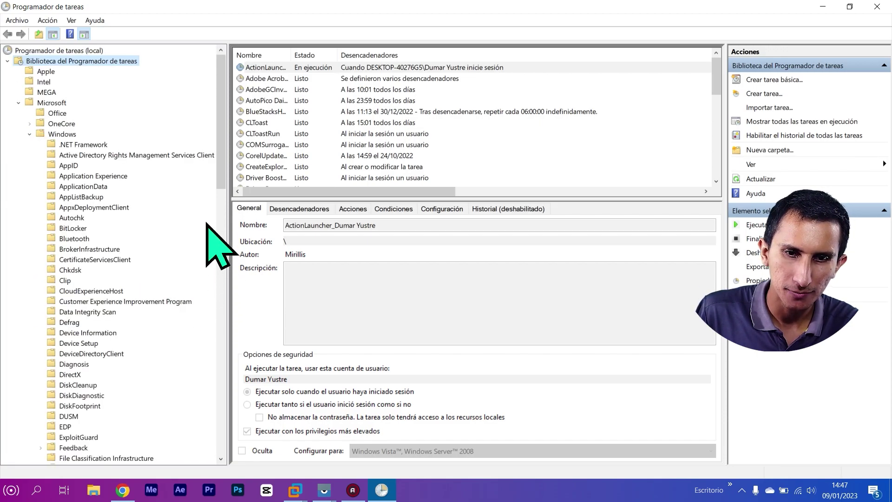
{"action": "left_click", "coordinate": [136, 302]}
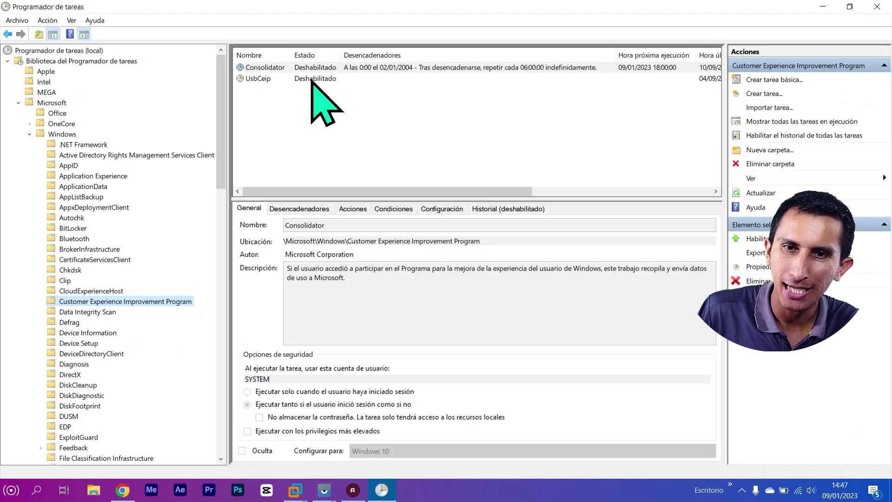
Step: Check the status and available actions of the Consolidator and UsbCeip tasks
{"action": "left_click", "coordinate": [312, 78]}
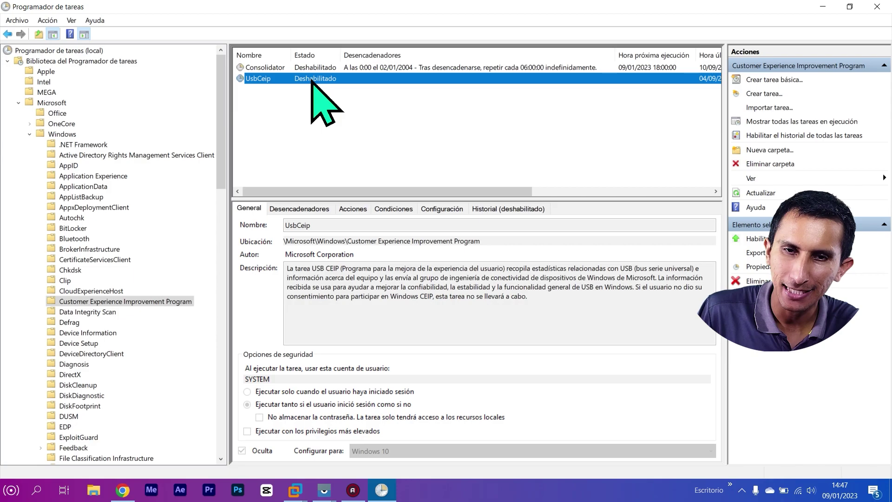
{"action": "left_click", "coordinate": [305, 67]}
{"action": "left_click", "coordinate": [311, 78]}
{"action": "left_click", "coordinate": [311, 69]}
{"action": "left_click", "coordinate": [315, 77]}
{"action": "right_click", "coordinate": [315, 68]}
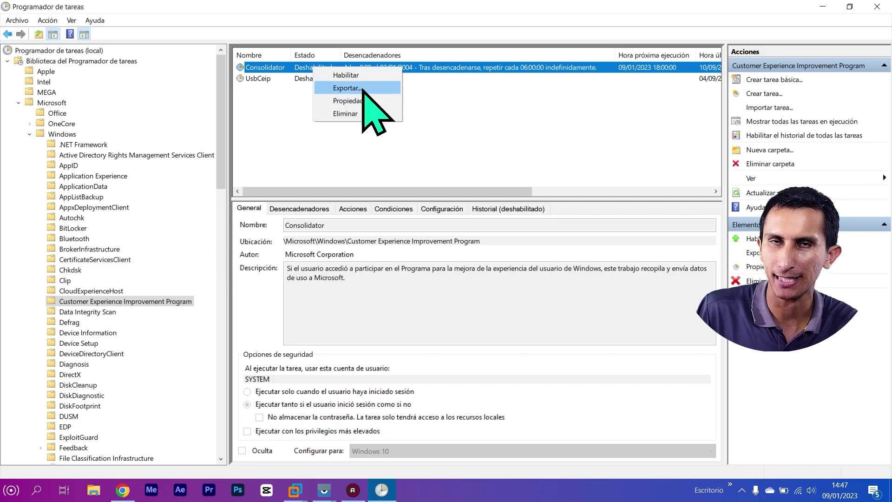
{"action": "left_click", "coordinate": [279, 110]}
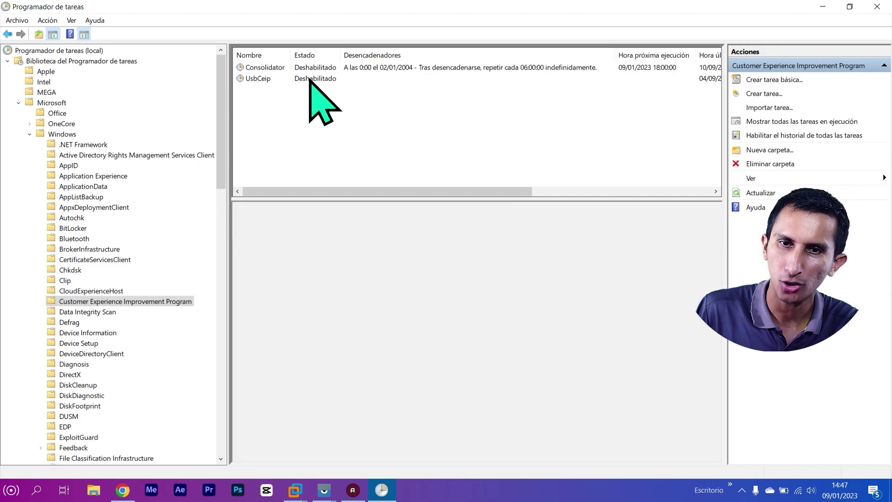
{"action": "left_click", "coordinate": [310, 79]}
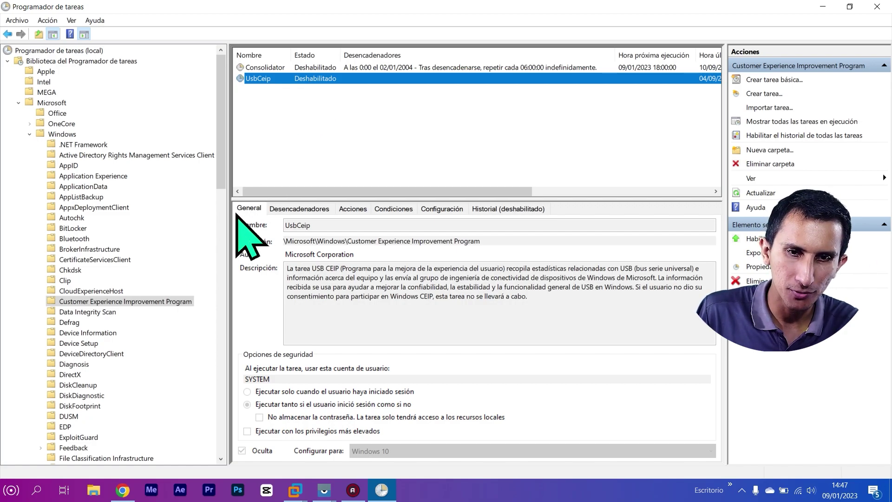
Step: Open the Application Experience folder, widen the Nombre column and disable the PcaPatchDbTask task
{"action": "left_click", "coordinate": [100, 176]}
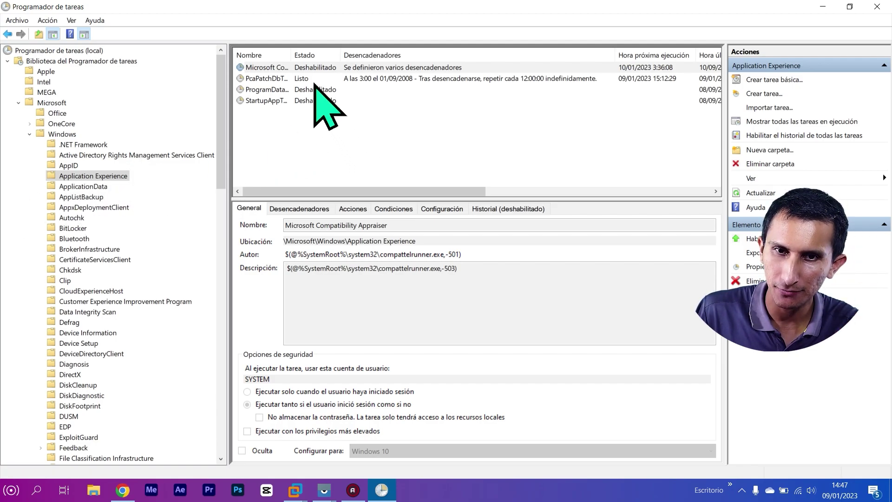
{"action": "left_click", "coordinate": [313, 68]}
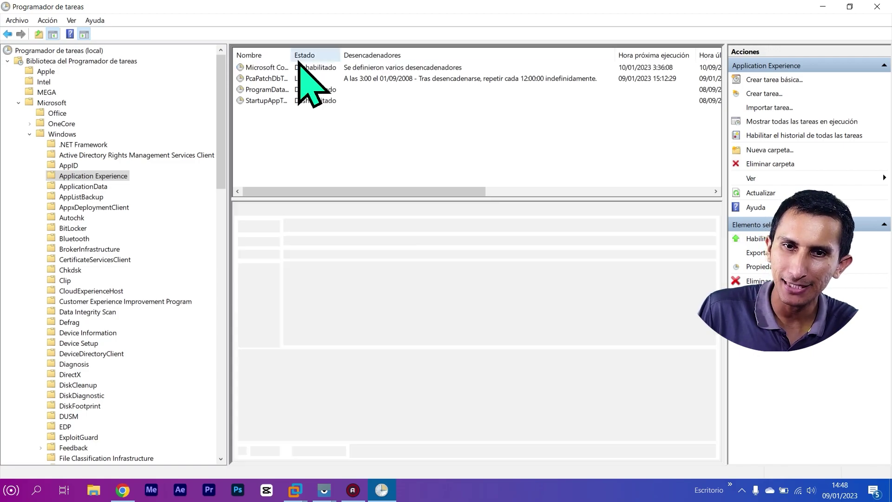
{"action": "left_click_drag", "start_coordinate": [292, 55], "coordinate": [424, 56]}
{"action": "left_click", "coordinate": [352, 78]}
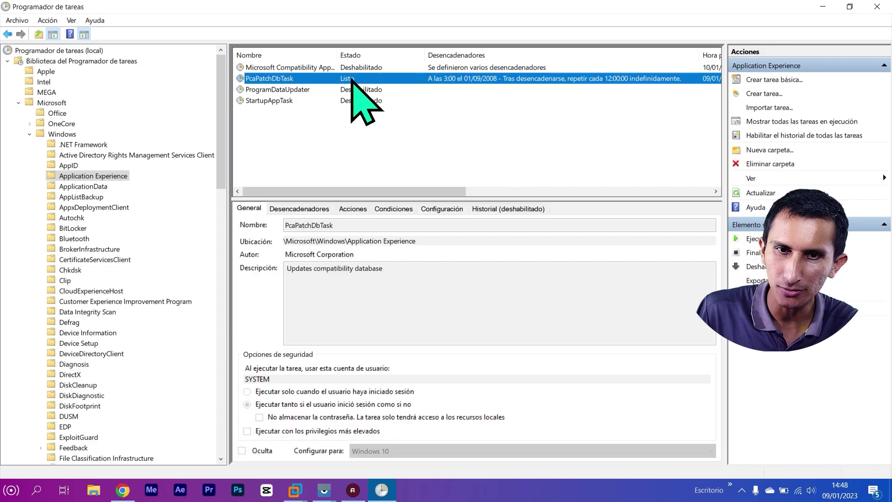
{"action": "right_click", "coordinate": [352, 78]}
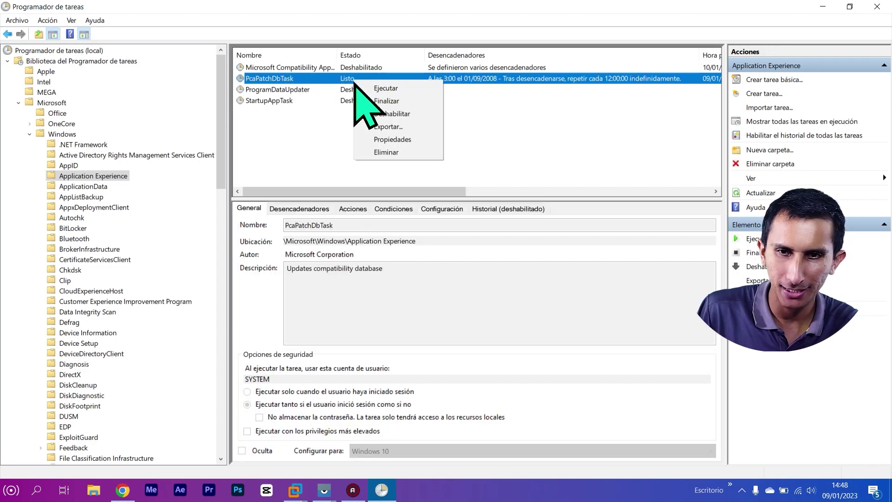
{"action": "left_click", "coordinate": [413, 114]}
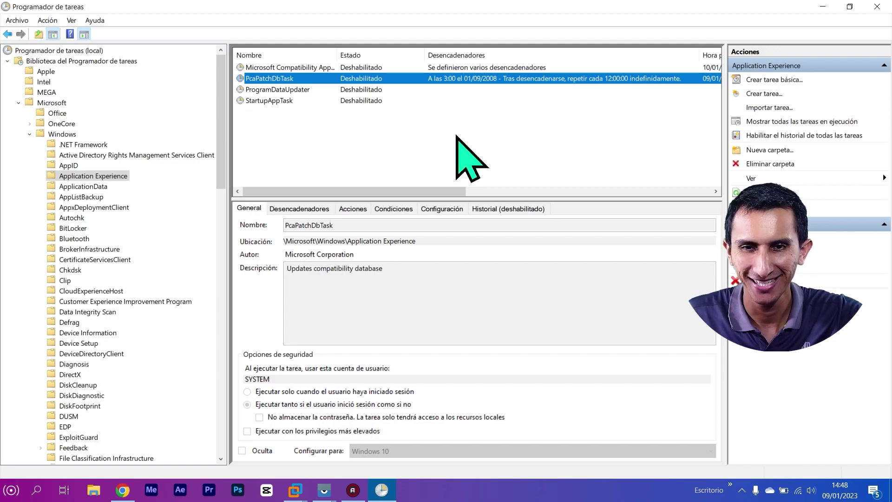
Step: Check the status of each of the four Application Experience tasks and close Programador de tareas
{"action": "left_click", "coordinate": [368, 89]}
{"action": "left_click", "coordinate": [367, 100]}
{"action": "left_click", "coordinate": [365, 68]}
{"action": "left_click", "coordinate": [367, 78]}
{"action": "left_click", "coordinate": [368, 89]}
{"action": "left_click", "coordinate": [367, 101]}
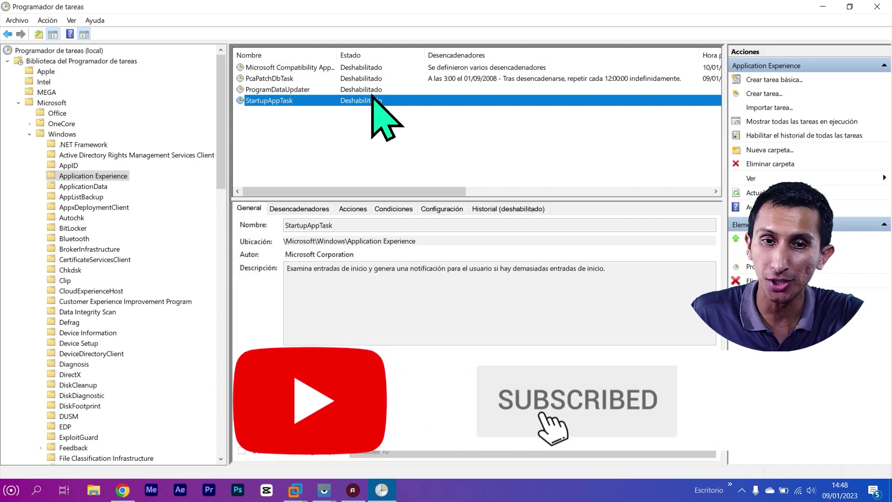
{"action": "left_click", "coordinate": [368, 90]}
{"action": "left_click", "coordinate": [371, 79]}
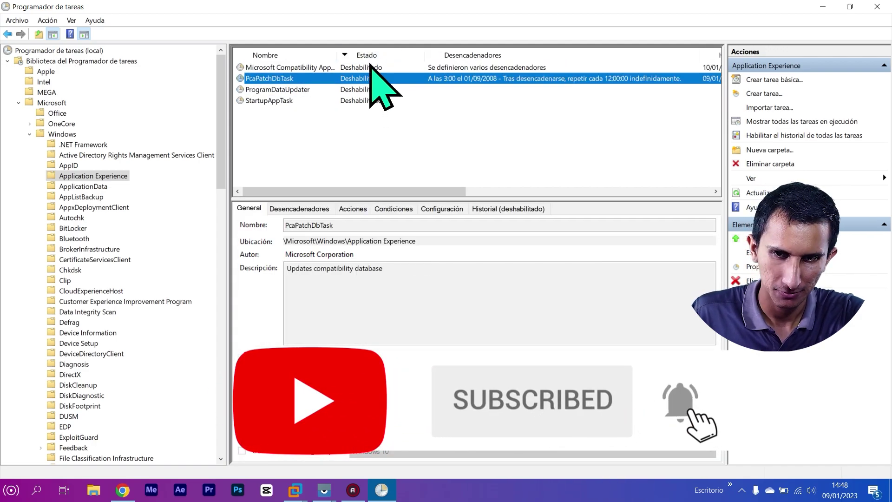
{"action": "left_click", "coordinate": [369, 68]}
{"action": "left_click", "coordinate": [371, 79]}
{"action": "left_click", "coordinate": [371, 90]}
{"action": "left_click", "coordinate": [370, 100]}
{"action": "left_click", "coordinate": [370, 79]}
{"action": "left_click", "coordinate": [368, 68]}
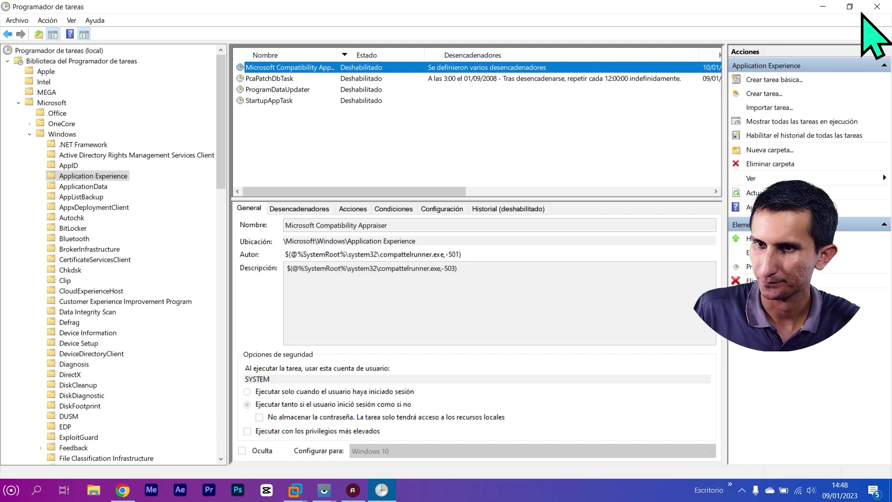
{"action": "left_click", "coordinate": [878, 7]}
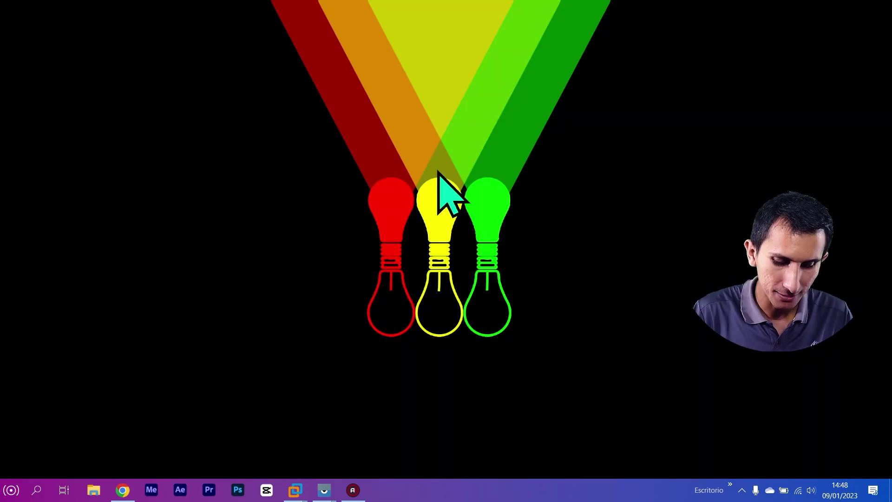
Step: Open the Windows Servicios console by running services.msc
{"action": "key", "text": "super+r"}
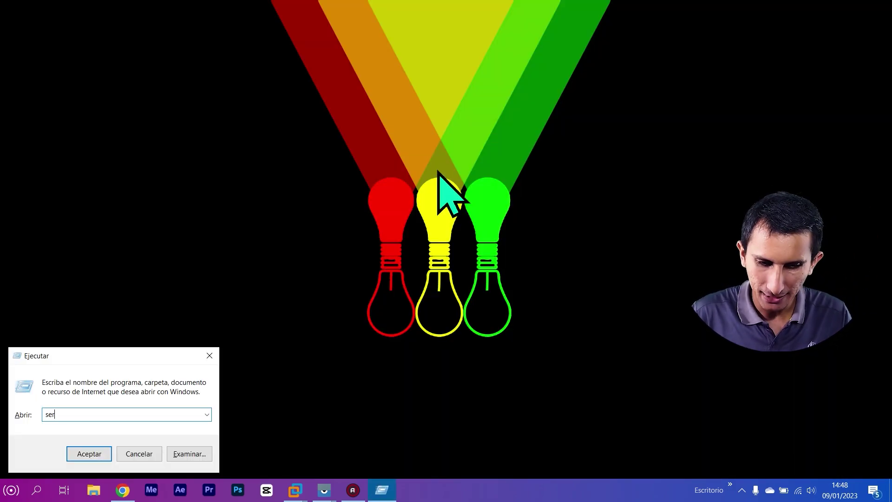
{"action": "key", "text": "Escape"}
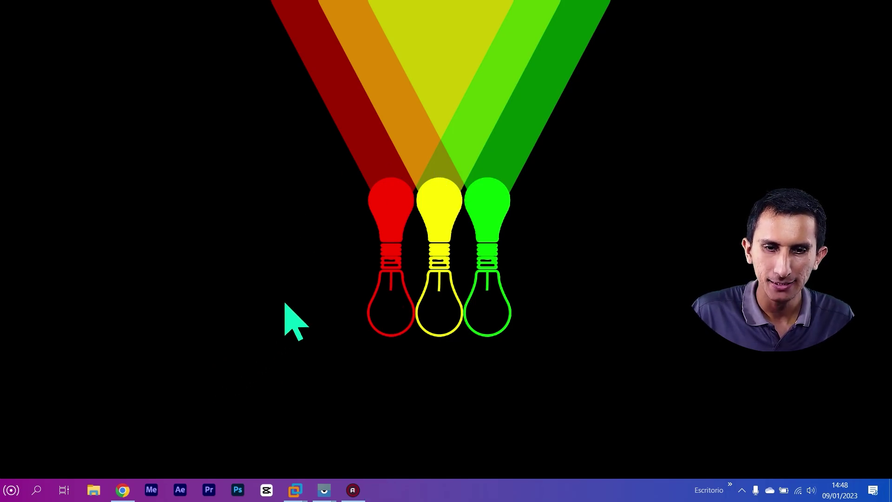
{"action": "key", "text": "super+r"}
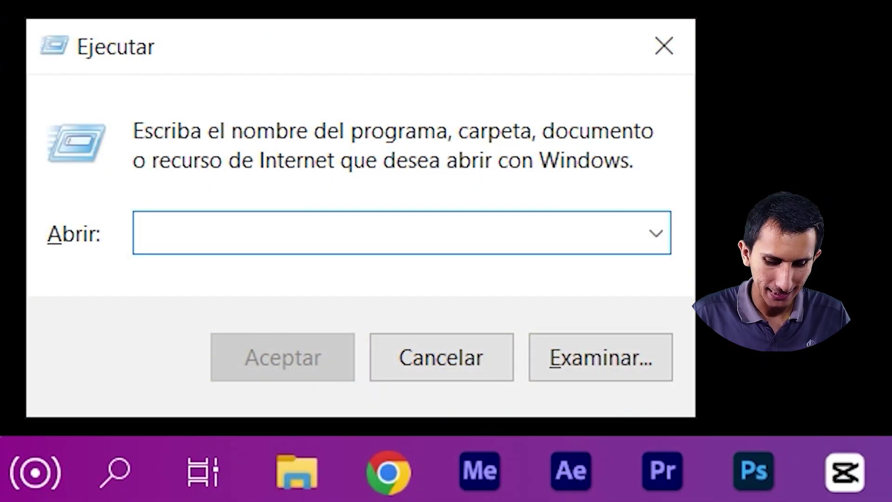
{"action": "type", "text": "services"}
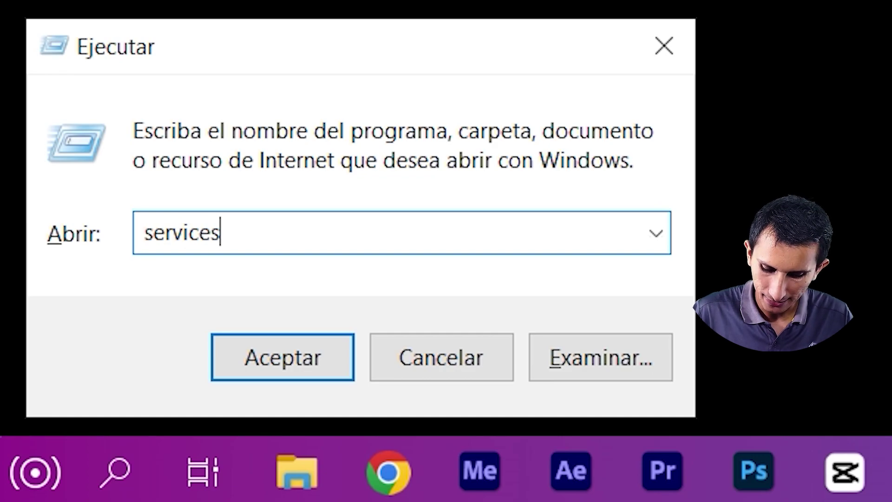
{"action": "type", "text": ".ms"}
{"action": "type", "text": "c"}
{"action": "key", "text": "Return"}
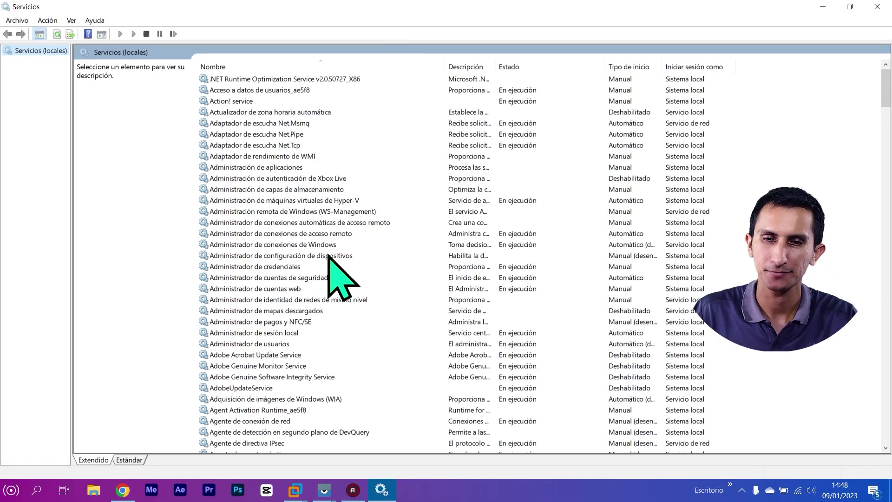
Step: Sort the local services by Estado and look through the ones that are not running
{"action": "left_click", "coordinate": [536, 67]}
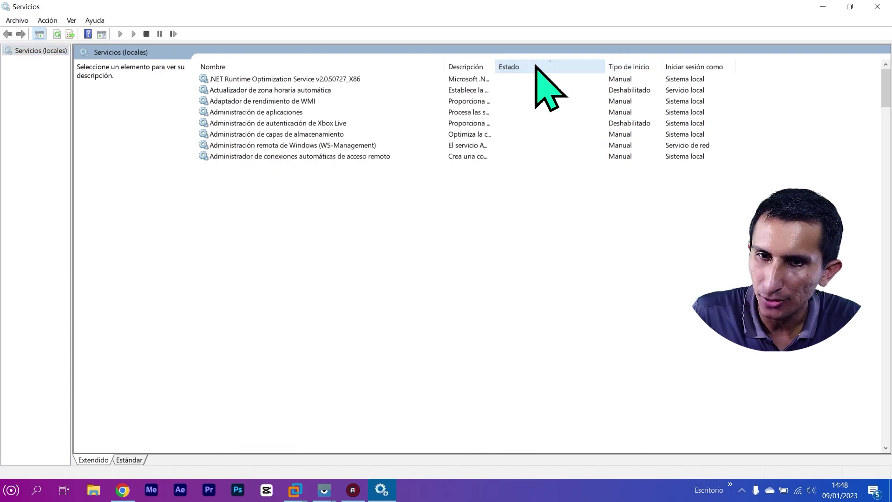
{"action": "scroll", "coordinate": [560, 153], "scroll_direction": "down", "scroll_amount": 18}
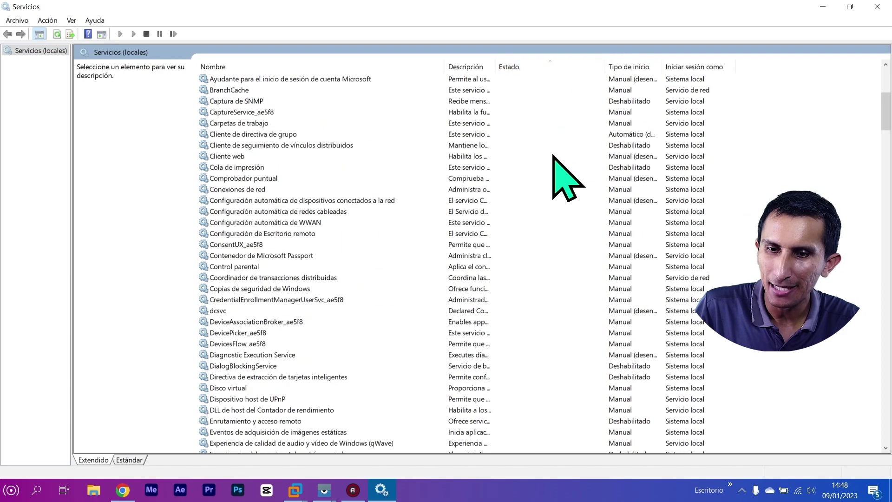
{"action": "scroll", "coordinate": [555, 190], "scroll_direction": "down", "scroll_amount": 20}
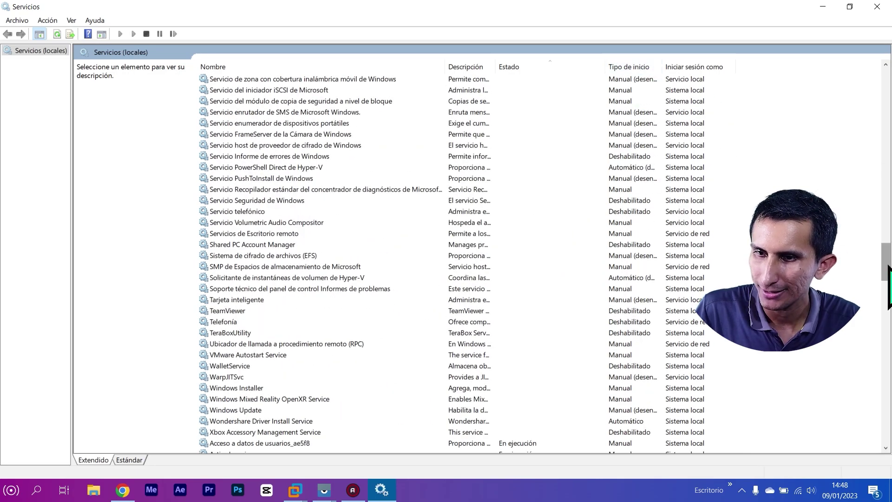
Step: Sort the services by Tipo de inicio in descending order and review the disabled ones from Actualizador de zona horaria automática onward
{"action": "left_click", "coordinate": [635, 73]}
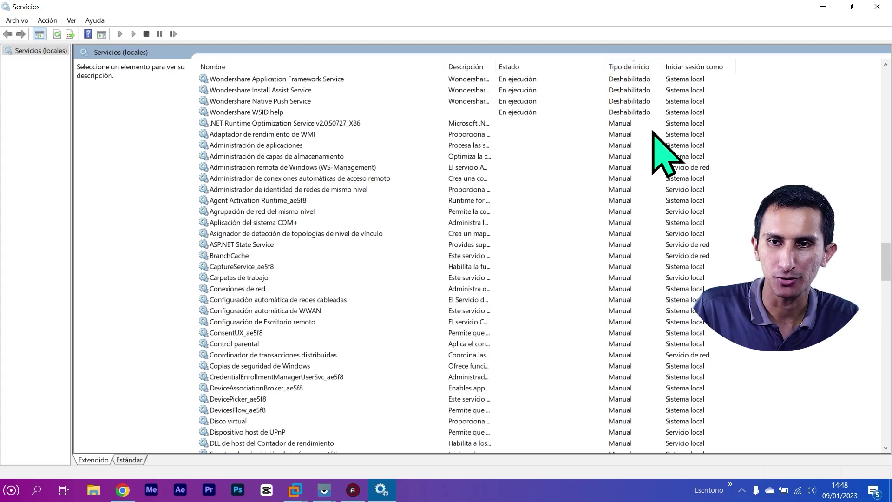
{"action": "left_click", "coordinate": [632, 69]}
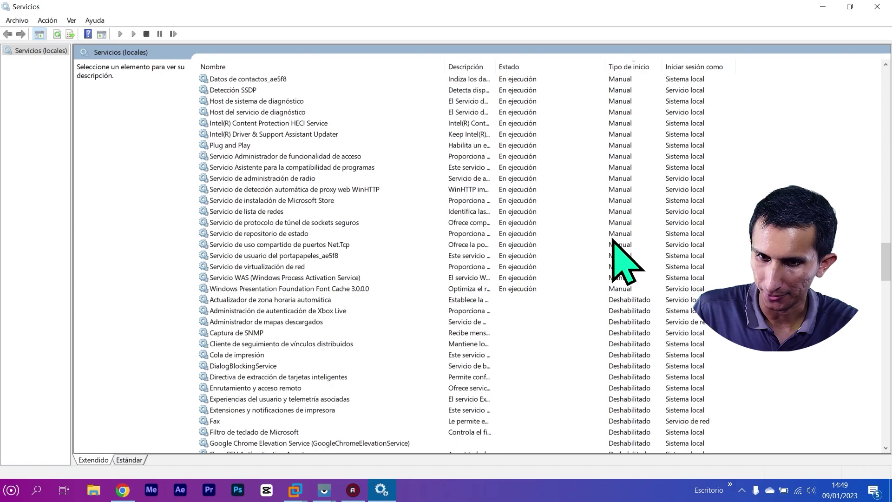
{"action": "left_click", "coordinate": [635, 300]}
{"action": "scroll", "coordinate": [634, 299], "scroll_direction": "down", "scroll_amount": 4}
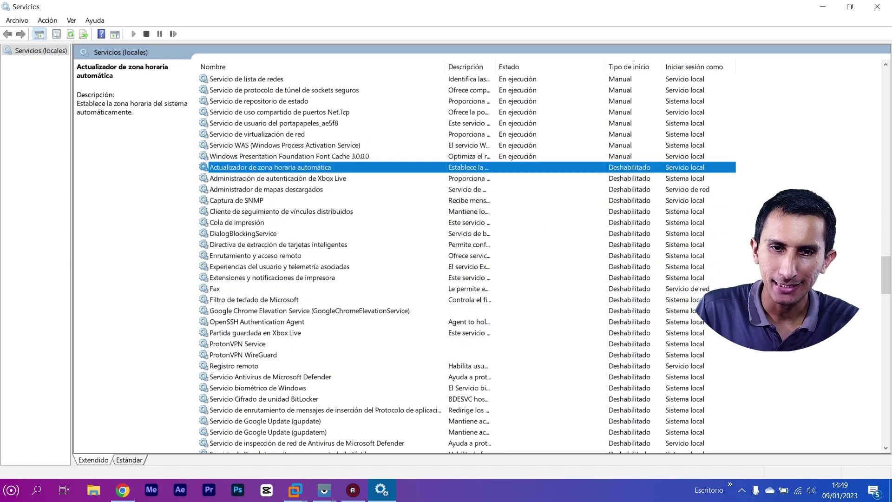
Step: Look through the disabled services down to Wondershare WSID help, then return to the first ones and read Administración de autenticación de Xbox Live
{"action": "scroll", "coordinate": [744, 237], "scroll_direction": "down", "scroll_amount": 9}
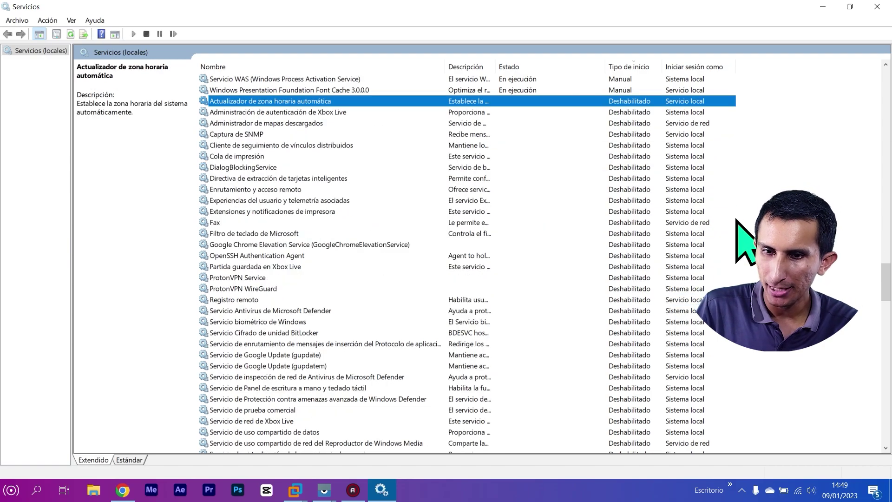
{"action": "scroll", "coordinate": [737, 242], "scroll_direction": "down", "scroll_amount": 4}
{"action": "scroll", "coordinate": [734, 265], "scroll_direction": "up", "scroll_amount": 3}
{"action": "left_click", "coordinate": [633, 421]}
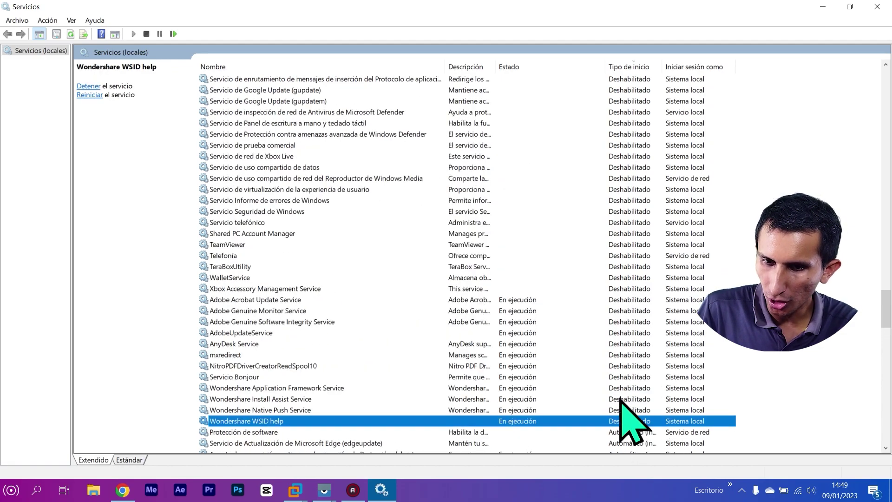
{"action": "left_click", "coordinate": [744, 416]}
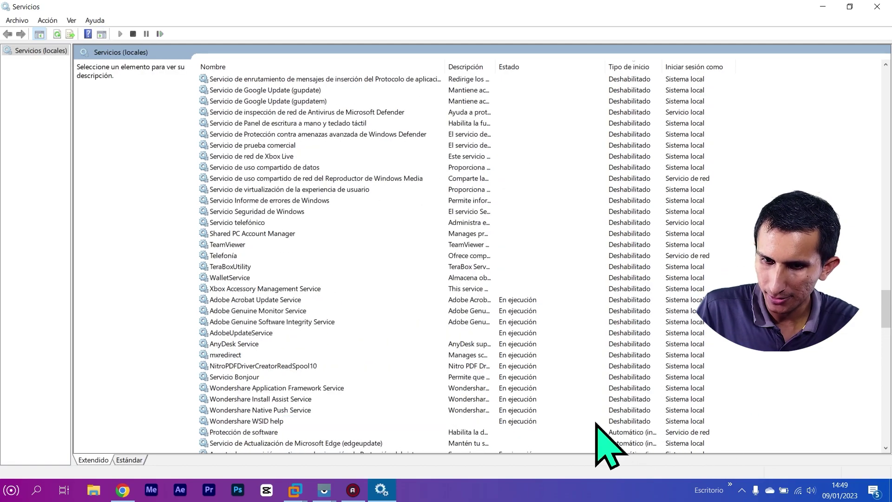
{"action": "left_click", "coordinate": [597, 421]}
{"action": "left_click", "coordinate": [625, 223]}
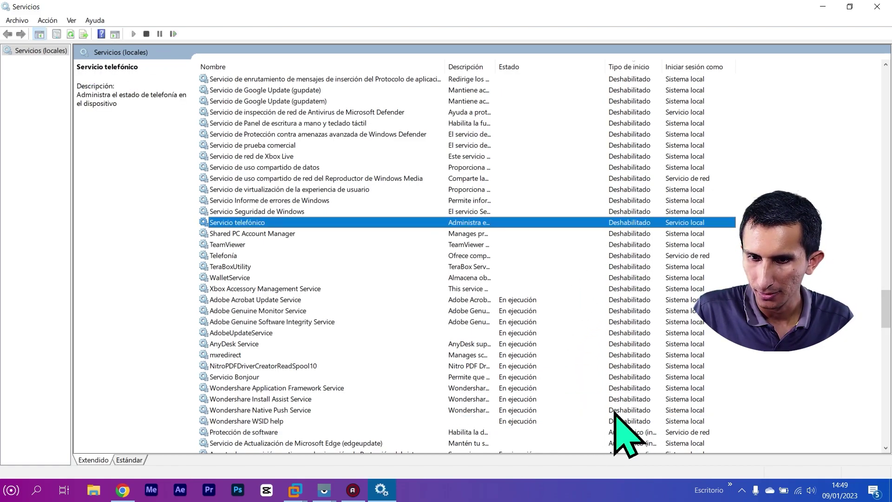
{"action": "left_click", "coordinate": [636, 422]}
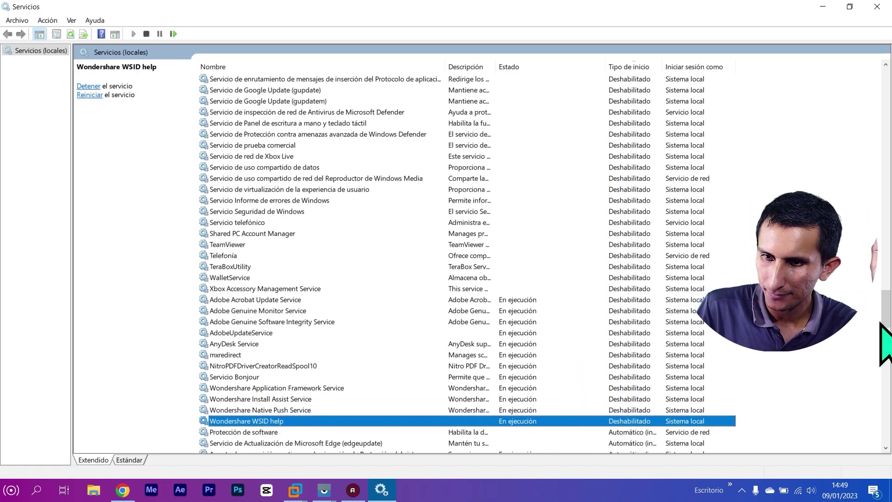
{"action": "left_click_drag", "start_coordinate": [889, 316], "coordinate": [886, 280]}
{"action": "left_click", "coordinate": [642, 156]}
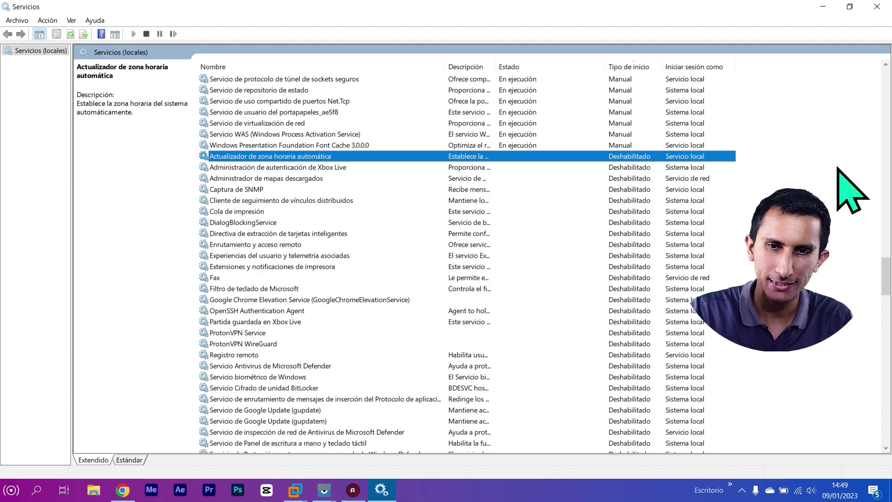
{"action": "key", "text": "Down"}
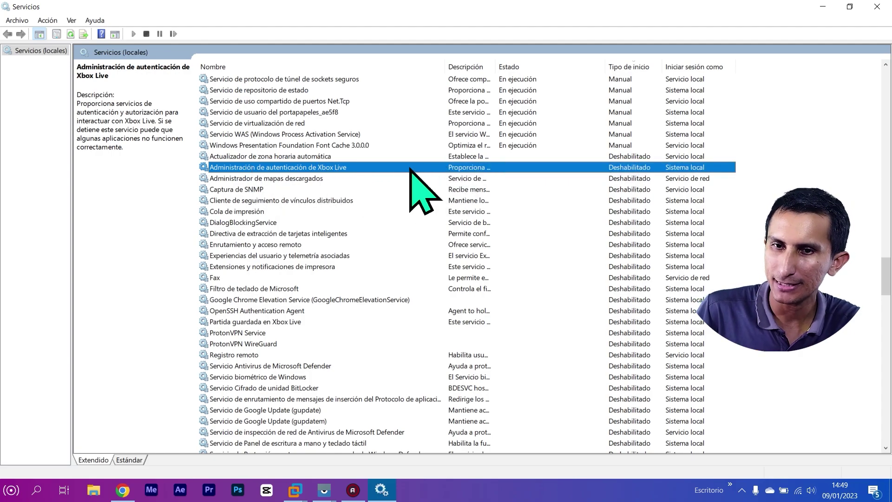
Step: Open the properties of Windows Presentation Foundation Font Cache 3.0.0.0, look at the Tipo de inicio options, and cancel without changing anything
{"action": "left_click", "coordinate": [535, 145]}
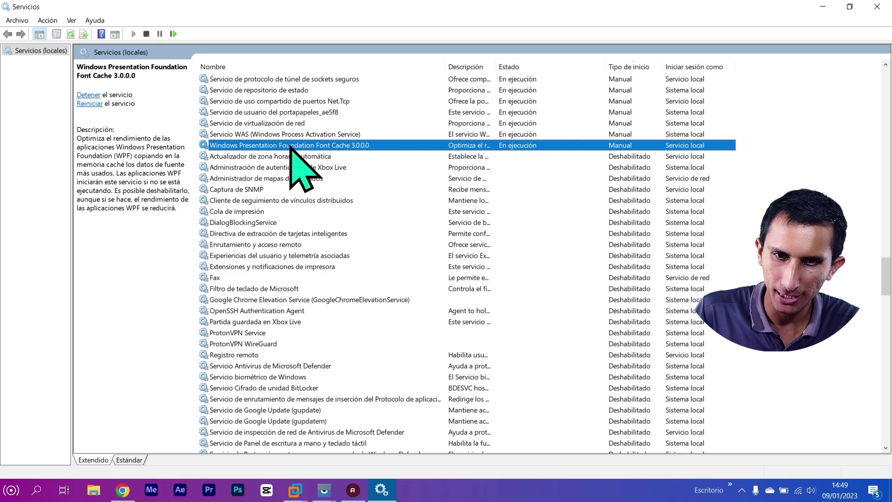
{"action": "right_click", "coordinate": [297, 150]}
{"action": "left_click", "coordinate": [349, 253]}
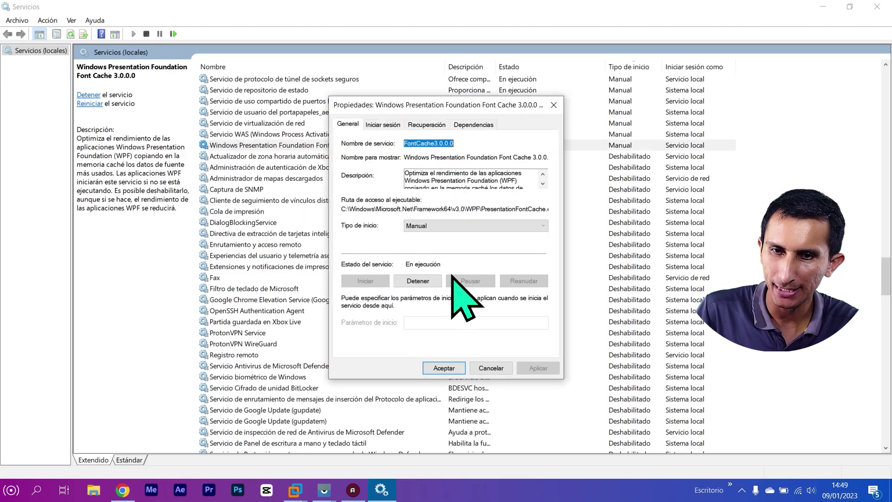
{"action": "left_click", "coordinate": [498, 226]}
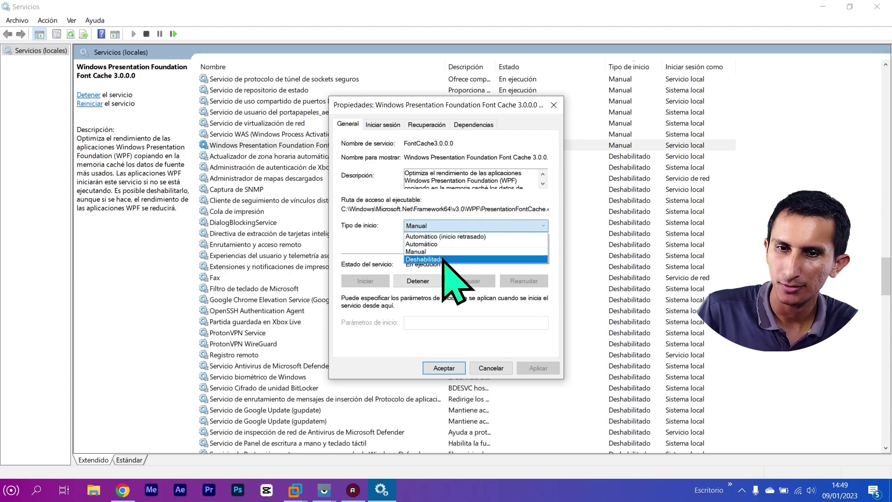
{"action": "left_click", "coordinate": [479, 270]}
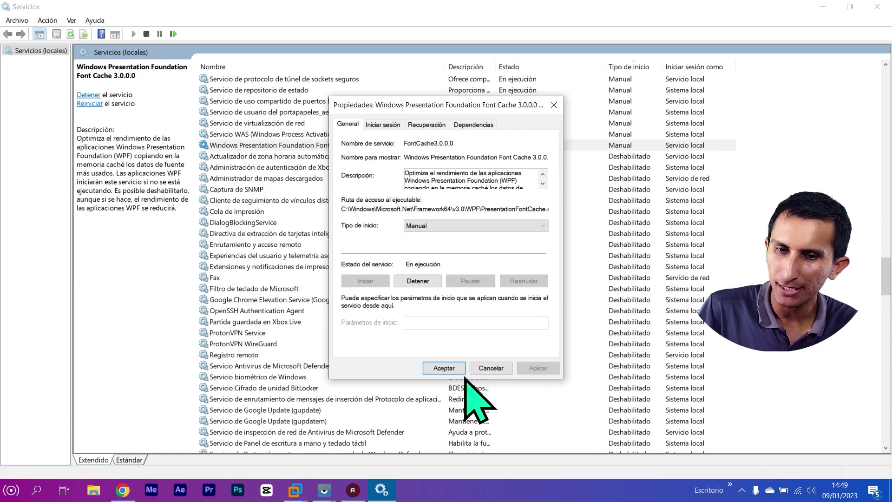
{"action": "left_click", "coordinate": [492, 370]}
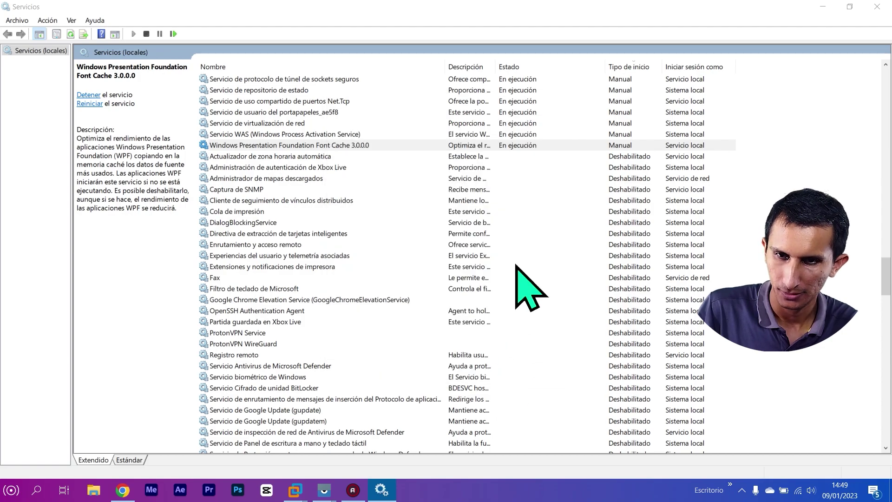
Step: Read the descriptions of the disabled services from Actualizador de zona horaria automática to DialogBlockingService
{"action": "key", "text": "Down"}
{"action": "key", "text": "Down"}
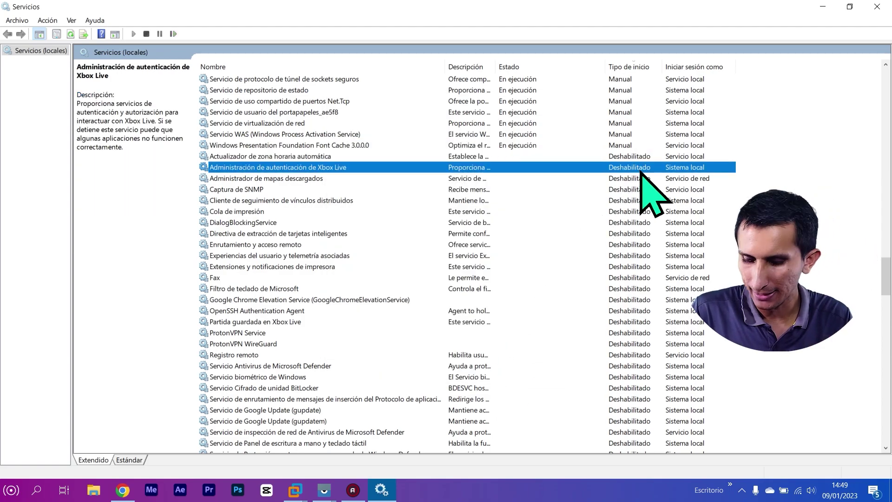
{"action": "key", "text": "Down"}
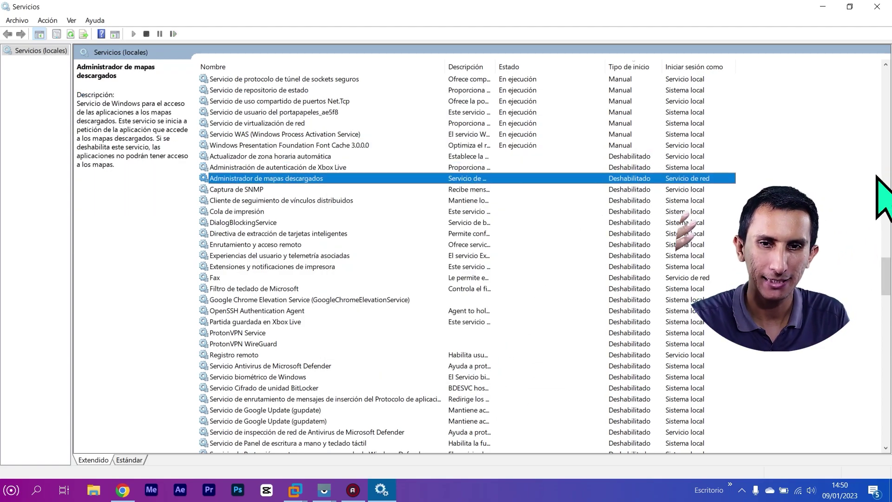
{"action": "key", "text": "Down"}
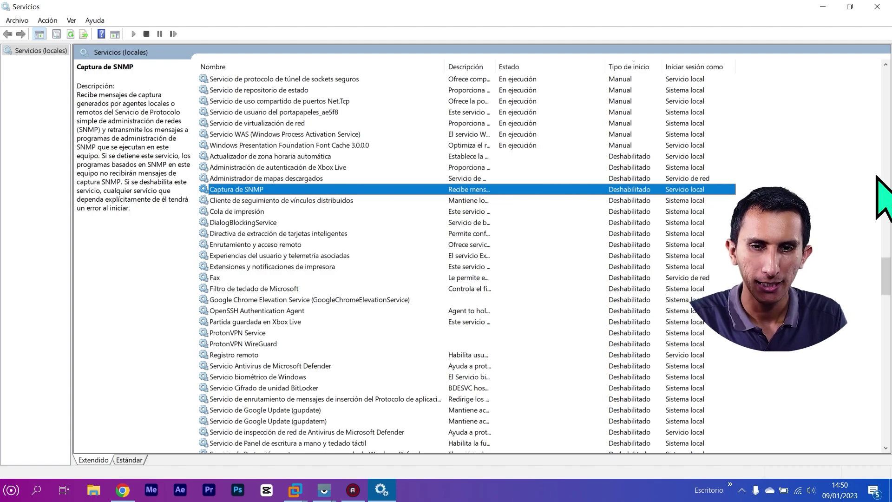
{"action": "key", "text": "Down"}
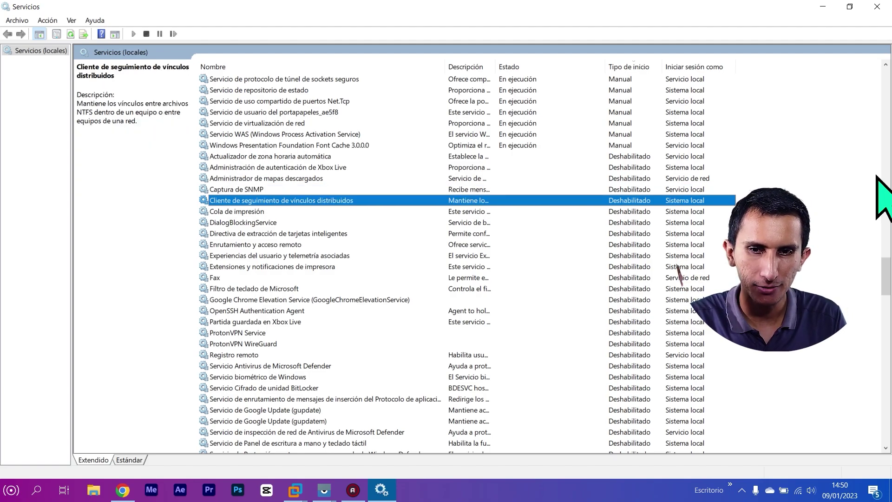
{"action": "key", "text": "Down"}
{"action": "key", "text": "Down"}
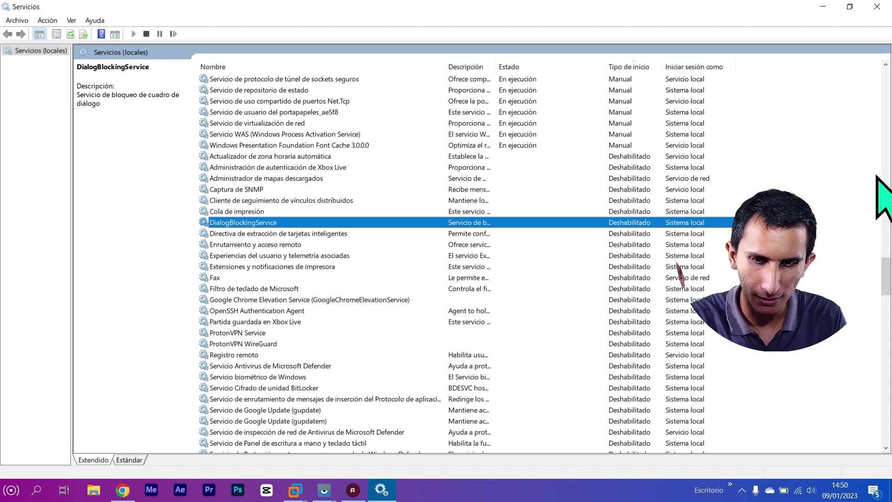
Step: Read the descriptions of the disabled services from Directiva de extracción de tarjetas inteligentes to OpenSSH Authentication Agent
{"action": "key", "text": "Down"}
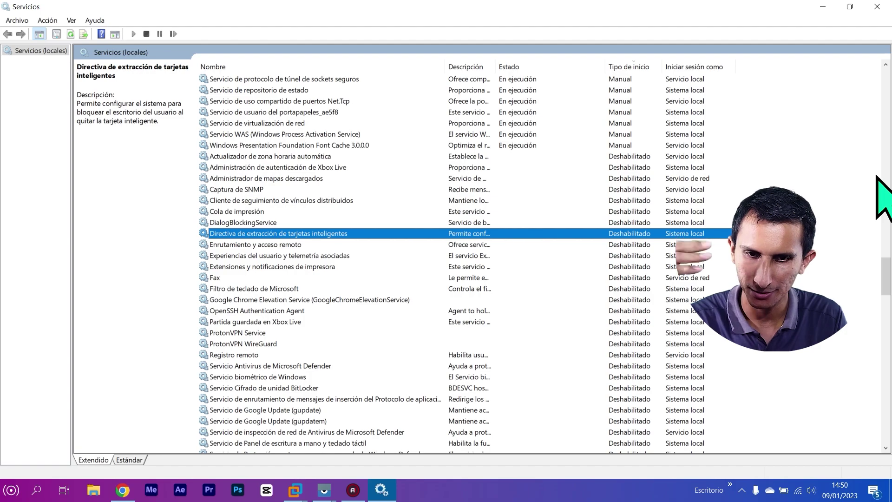
{"action": "key", "text": "Down"}
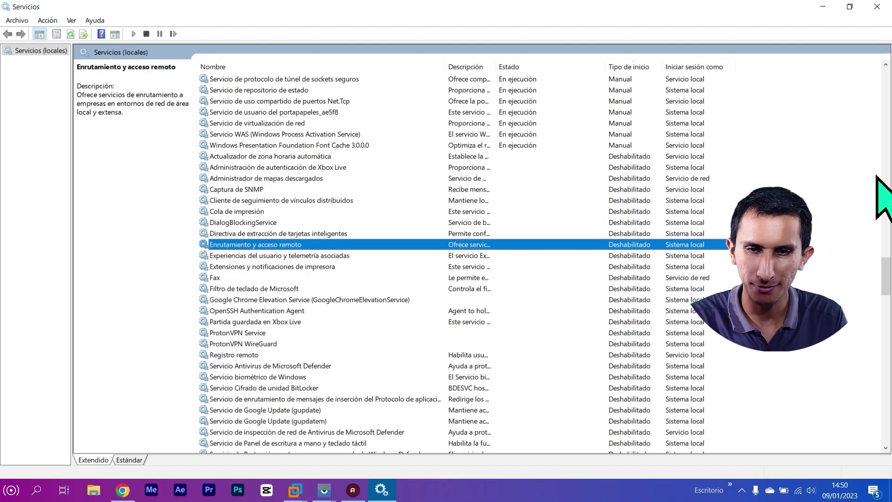
{"action": "key", "text": "Down"}
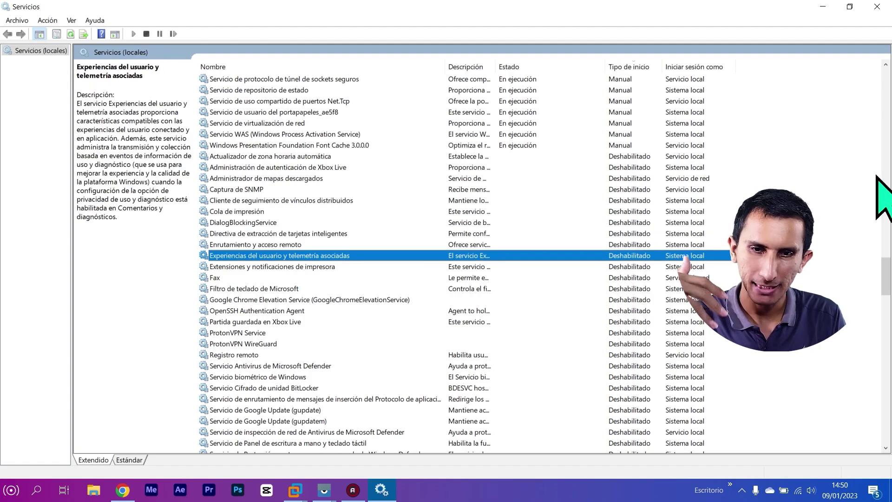
{"action": "key", "text": "Down"}
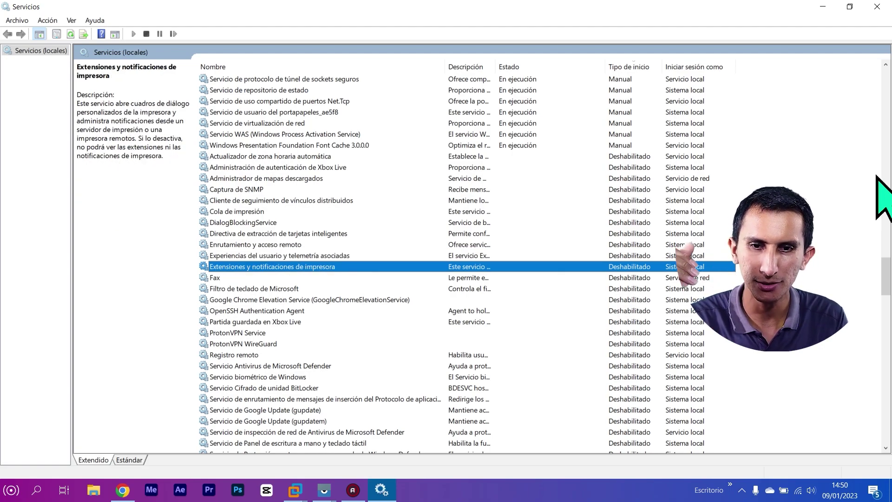
{"action": "key", "text": "Down"}
{"action": "key", "text": "Down"}
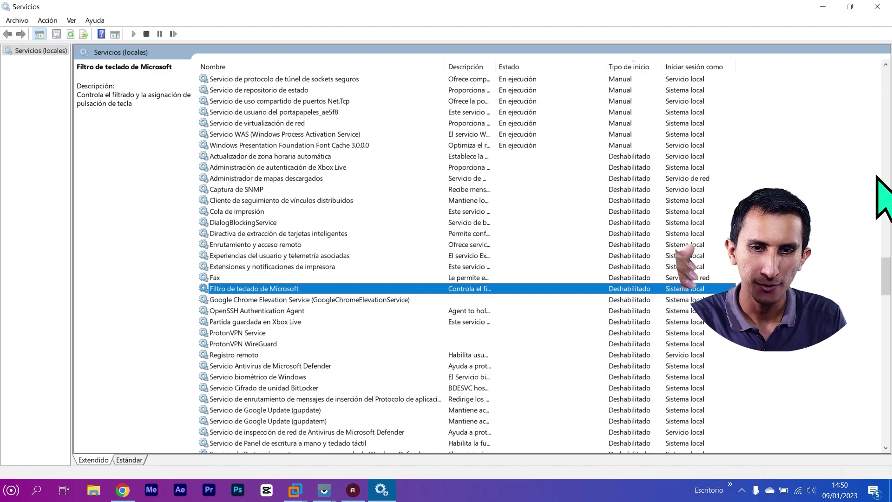
{"action": "key", "text": "Down"}
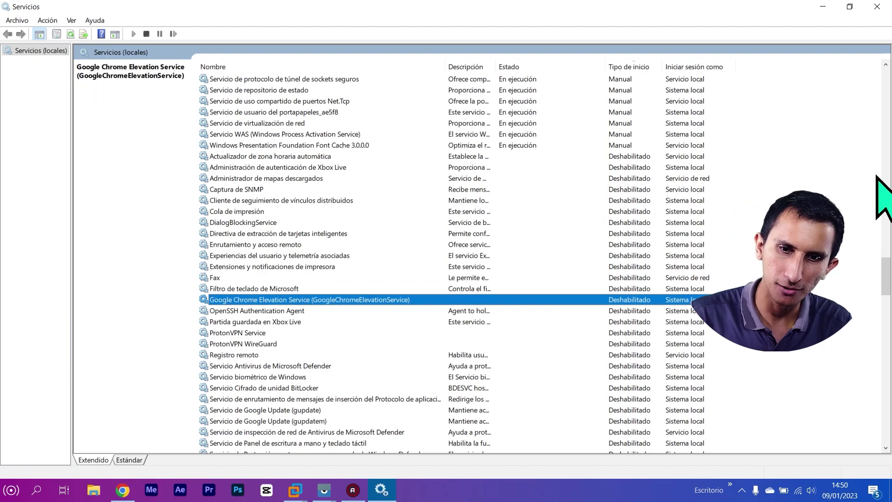
{"action": "key", "text": "Down"}
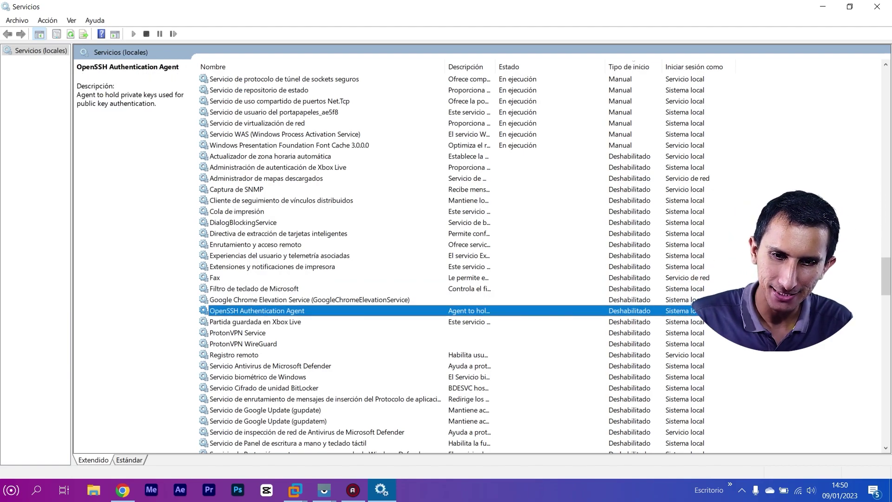
Step: Review the disabled services from Partida guardada en Xbox Live to the WAP message routing service, Servicio de enrutamiento de mensajes de inserción
{"action": "scroll", "coordinate": [465, 260], "scroll_direction": "down", "scroll_amount": 2}
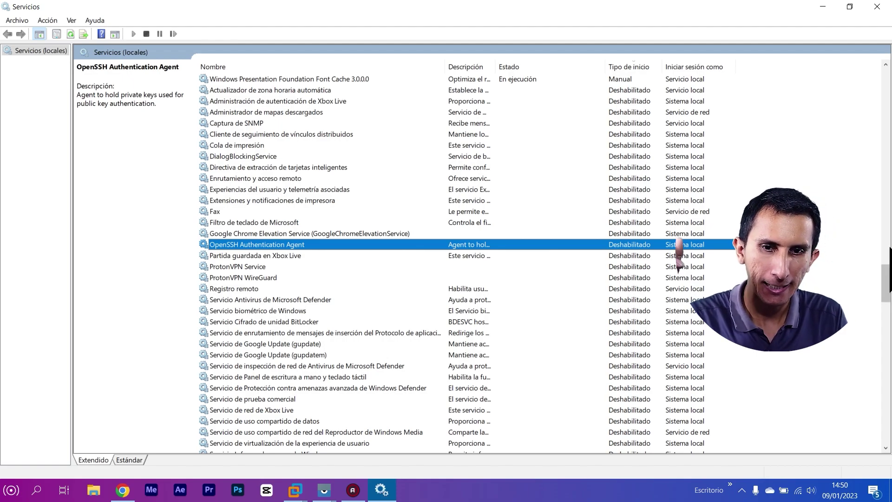
{"action": "key", "text": "Down"}
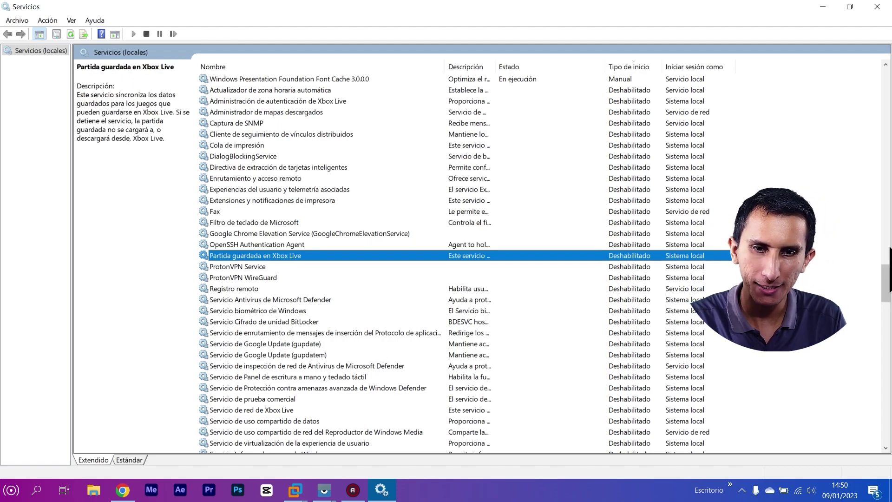
{"action": "key", "text": "Down"}
{"action": "key", "text": "Down"}
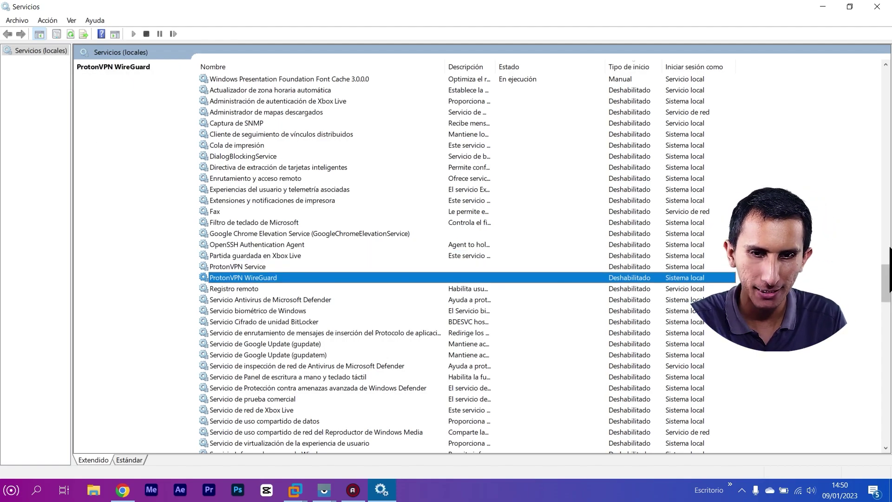
{"action": "key", "text": "Down"}
{"action": "key", "text": "Down"}
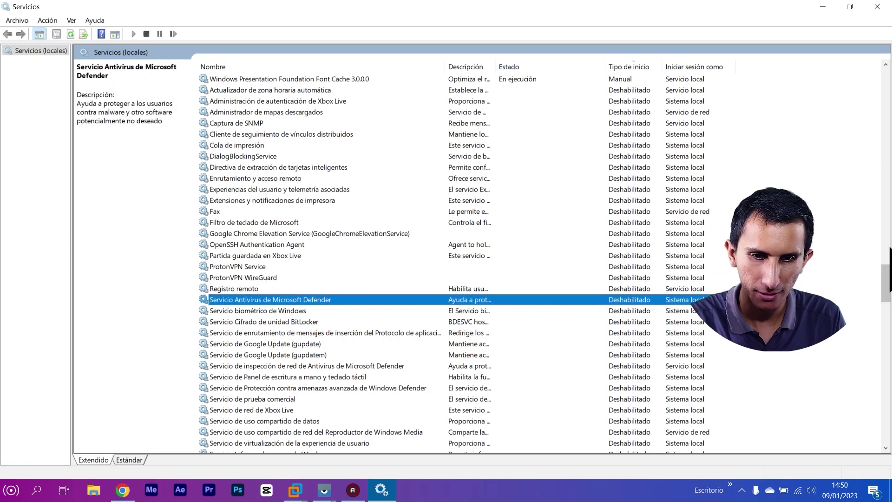
{"action": "key", "text": "Down"}
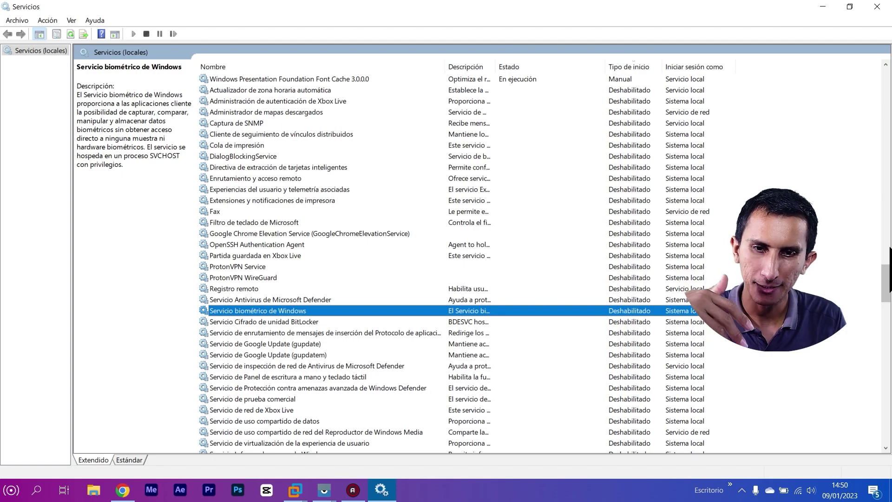
{"action": "key", "text": "Down"}
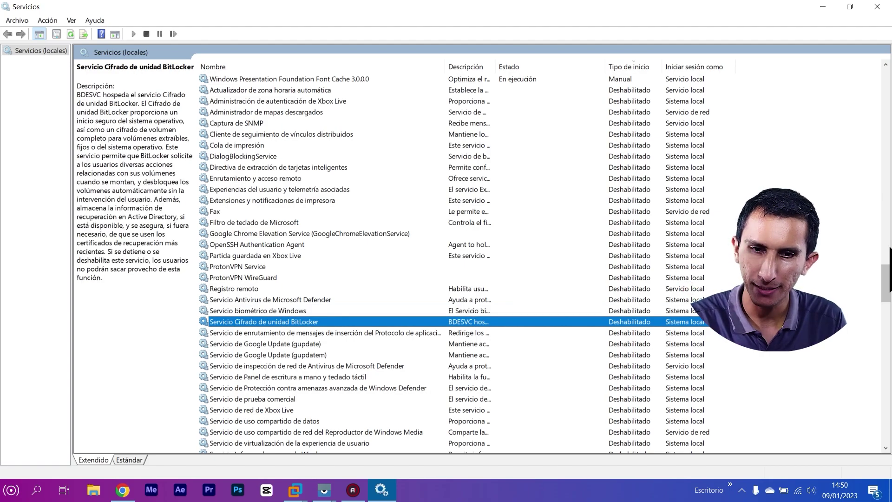
{"action": "key", "text": "Down"}
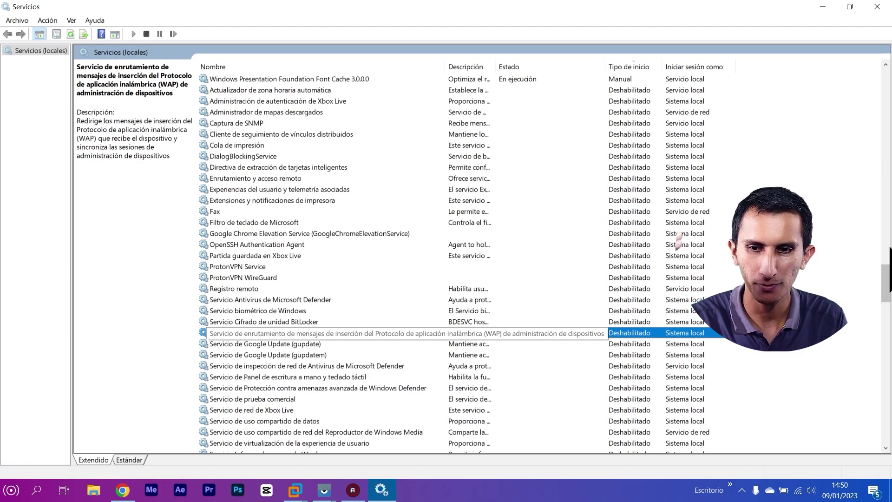
Step: Read the descriptions of the disabled services from Servicio de Google Update (gupdate) to Servicio de Panel de escritura a mano y teclado táctil
{"action": "key", "text": "Down"}
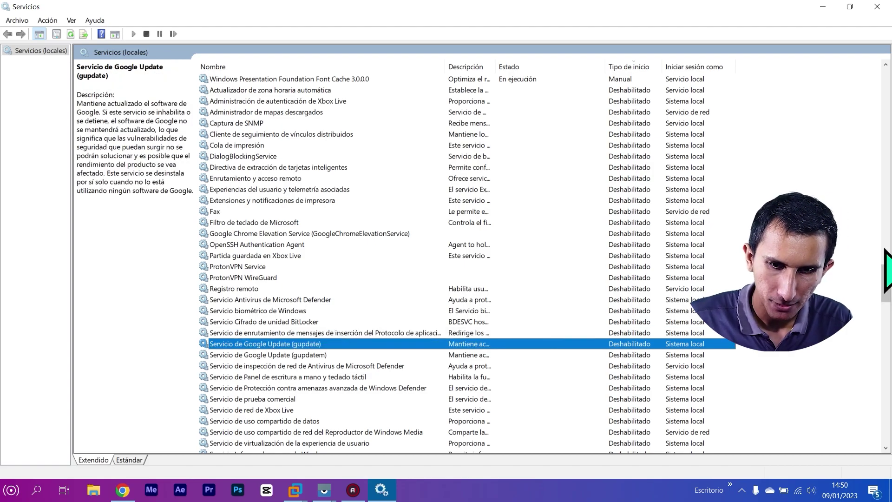
{"action": "scroll", "coordinate": [846, 321], "scroll_direction": "down", "scroll_amount": 3}
{"action": "left_click", "coordinate": [677, 256]}
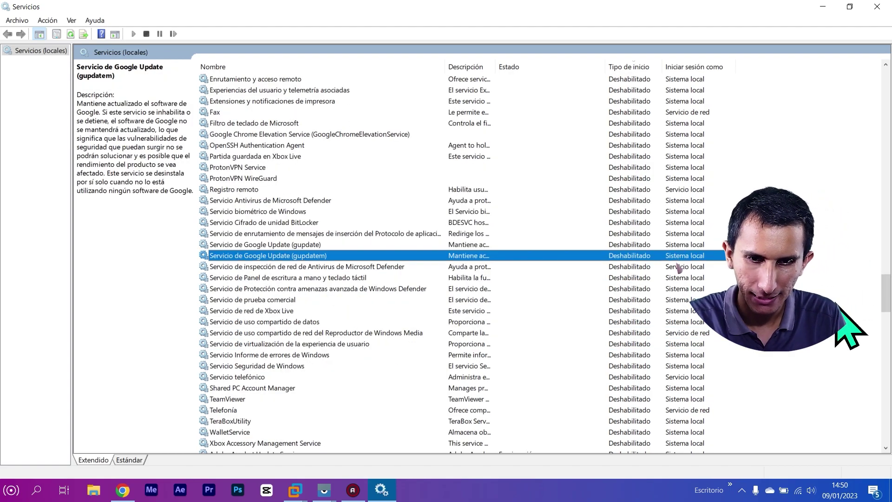
{"action": "left_click", "coordinate": [680, 268]}
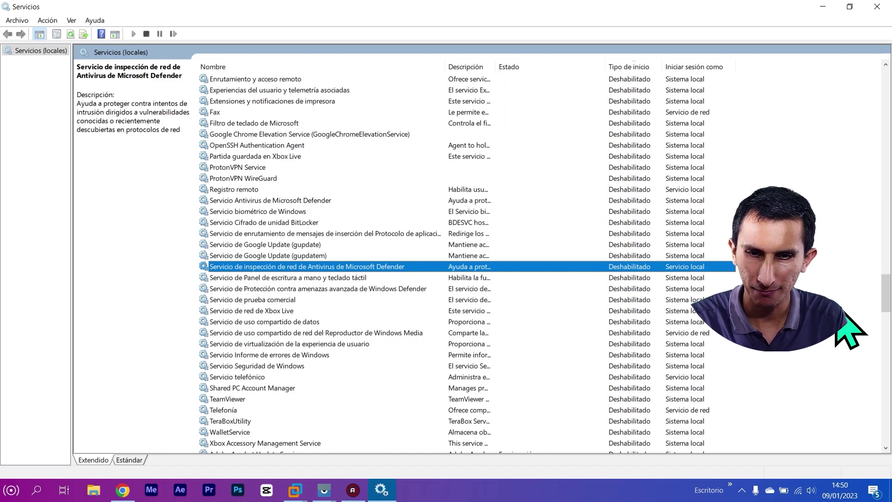
{"action": "left_click", "coordinate": [288, 278]}
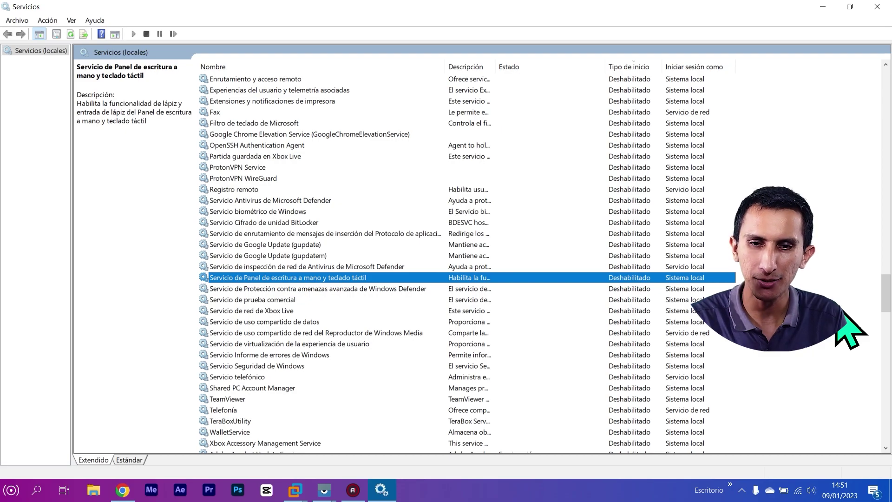
Step: Read the descriptions of the disabled services from Servicio de Protección contra amenazas avanzada de Windows Defender to Shared PC Account Manager
{"action": "left_click", "coordinate": [318, 288]}
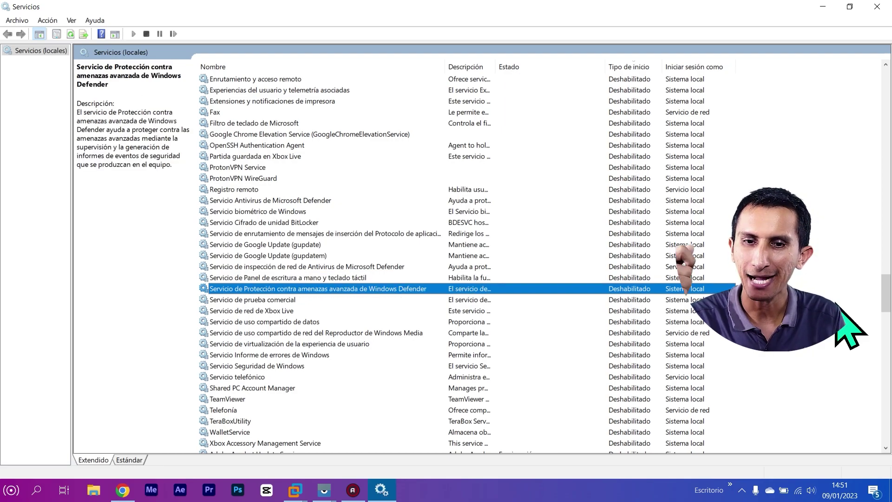
{"action": "left_click", "coordinate": [252, 300]}
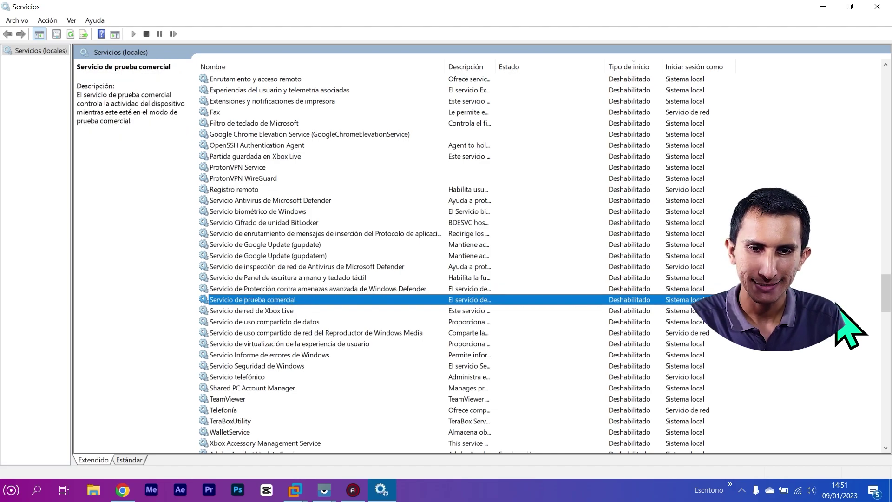
{"action": "left_click", "coordinate": [251, 311]}
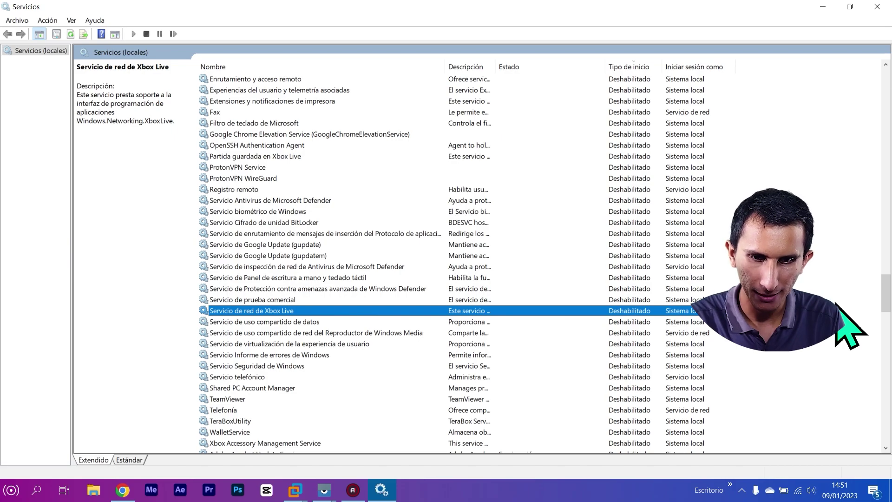
{"action": "left_click", "coordinate": [265, 322]}
{"action": "left_click", "coordinate": [316, 333]}
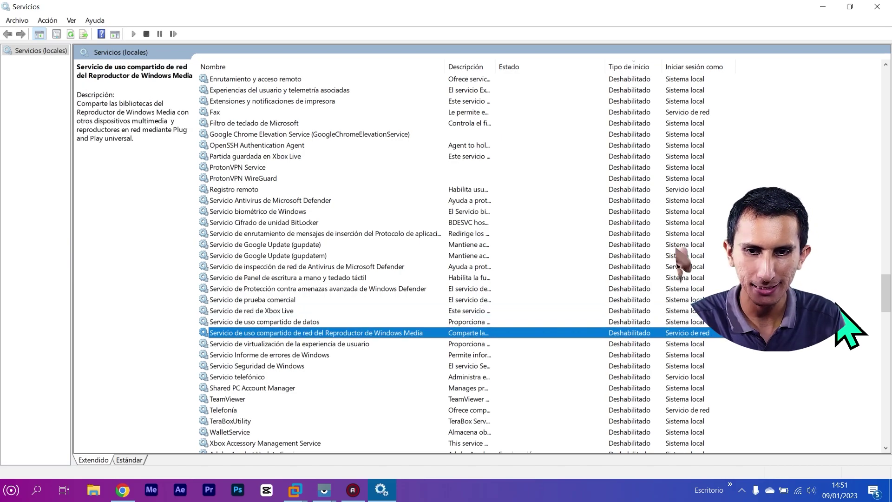
{"action": "left_click", "coordinate": [289, 344]}
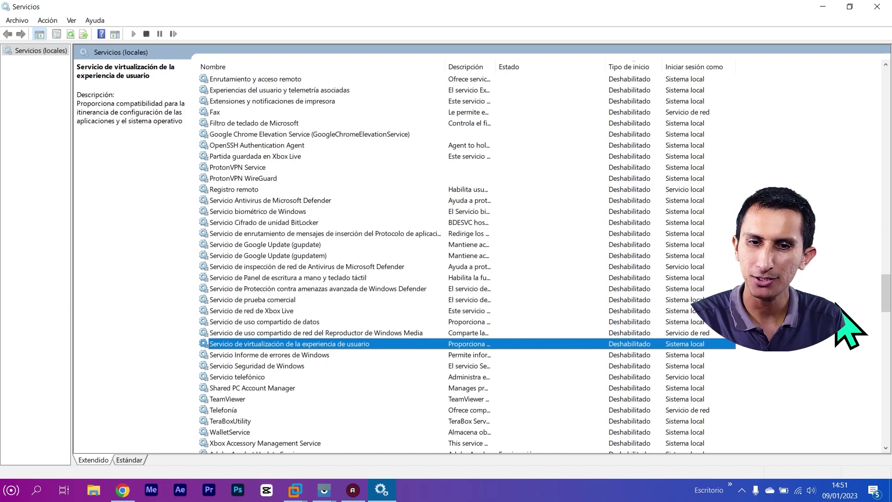
{"action": "left_click", "coordinate": [270, 355]}
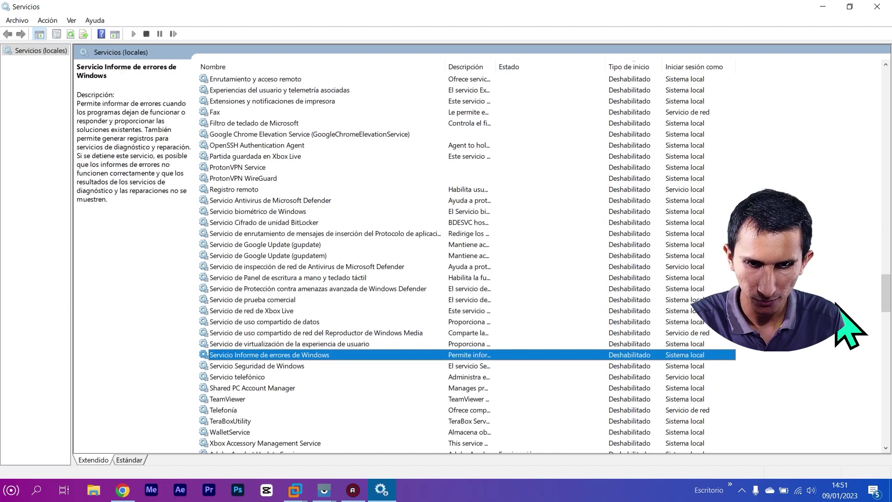
{"action": "left_click", "coordinate": [257, 366]}
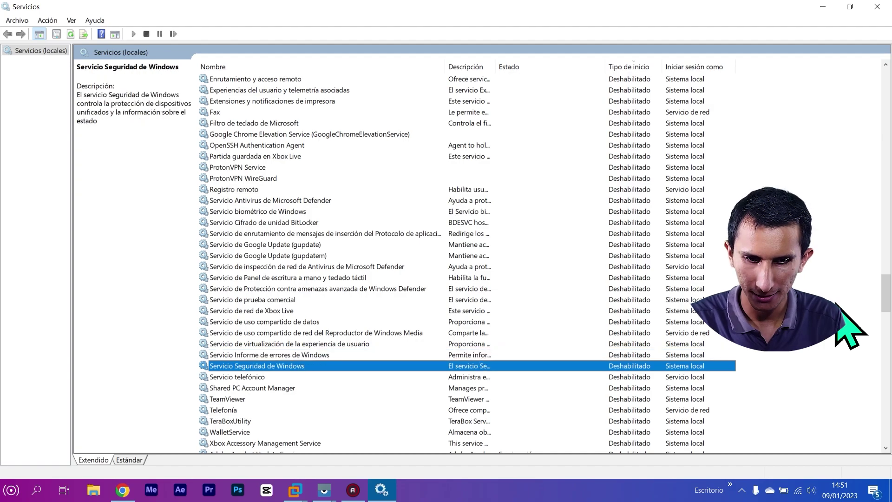
{"action": "left_click", "coordinate": [237, 377]}
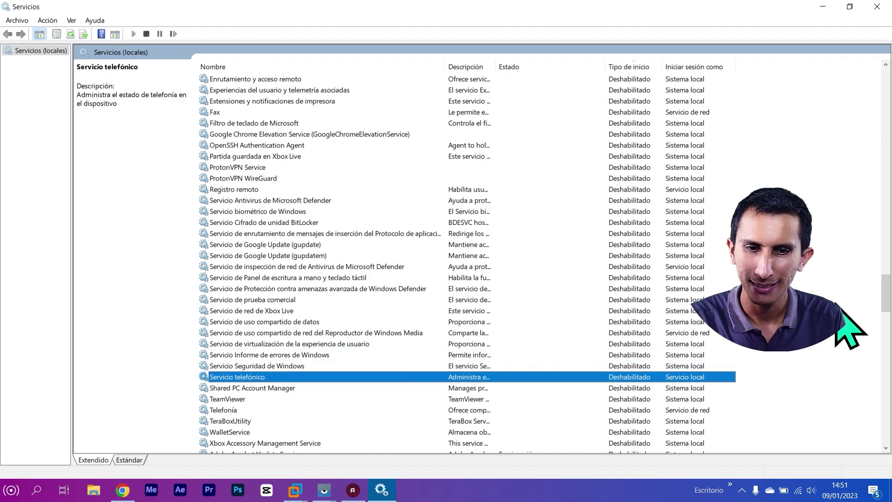
{"action": "left_click", "coordinate": [252, 388]}
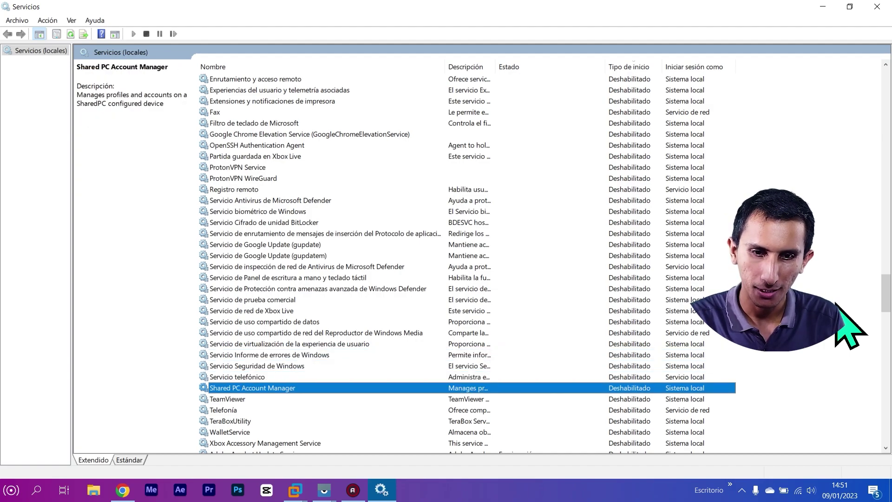
Step: Review the disabled services from TeamViewer to Xbox Accessory Management Service
{"action": "scroll", "coordinate": [829, 334], "scroll_direction": "down", "scroll_amount": 5}
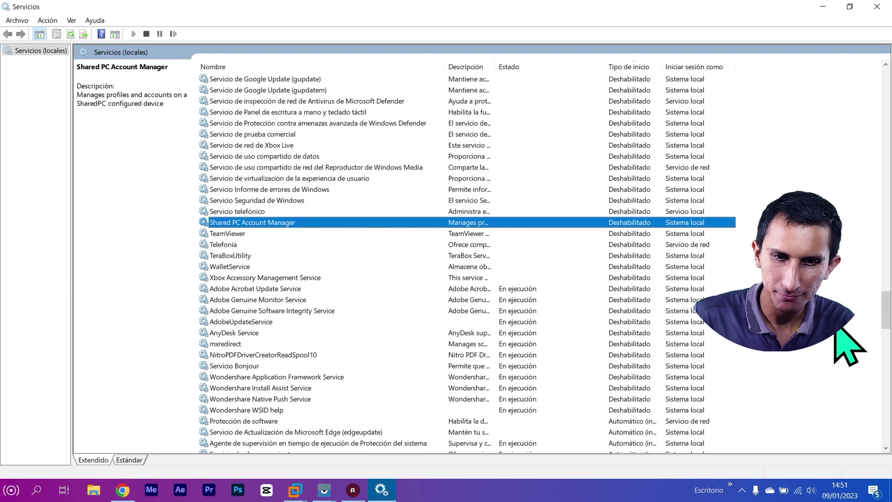
{"action": "key", "text": "Down"}
{"action": "key", "text": "Down"}
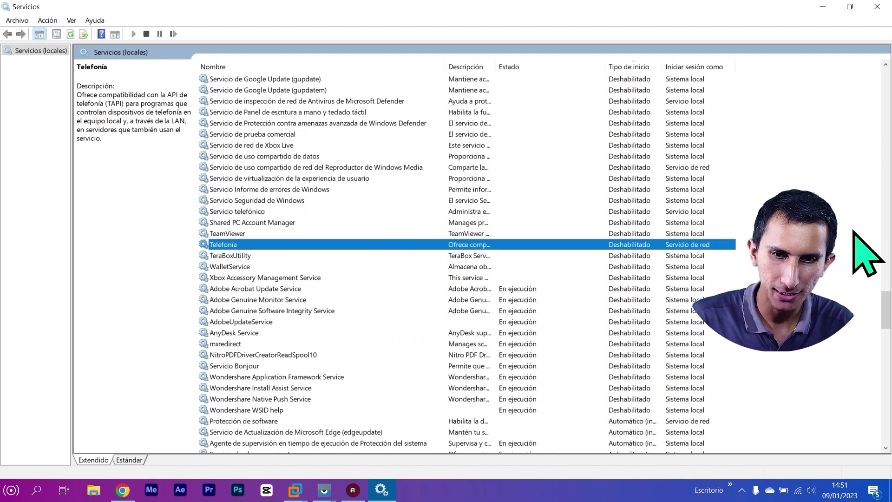
{"action": "key", "text": "Down"}
{"action": "key", "text": "Down"}
{"action": "key", "text": "Down"}
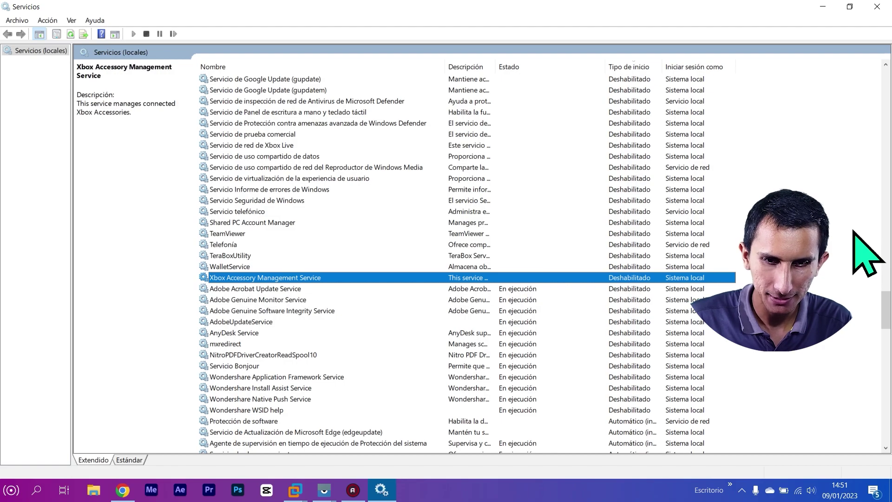
Step: Review the disabled services that are still running, from Adobe Acrobat Update Service to mxredirect
{"action": "key", "text": "Down"}
{"action": "key", "text": "Down"}
{"action": "key", "text": "Down"}
{"action": "key", "text": "Down"}
{"action": "key", "text": "Down"}
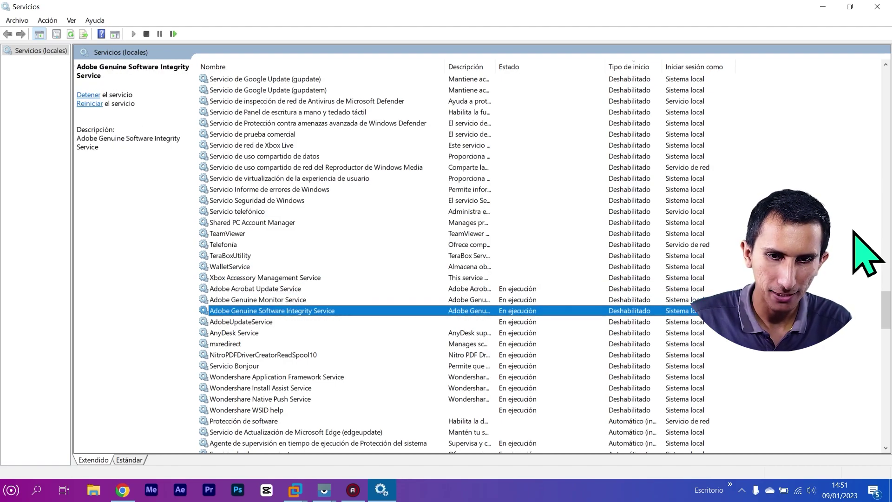
{"action": "key", "text": "Down"}
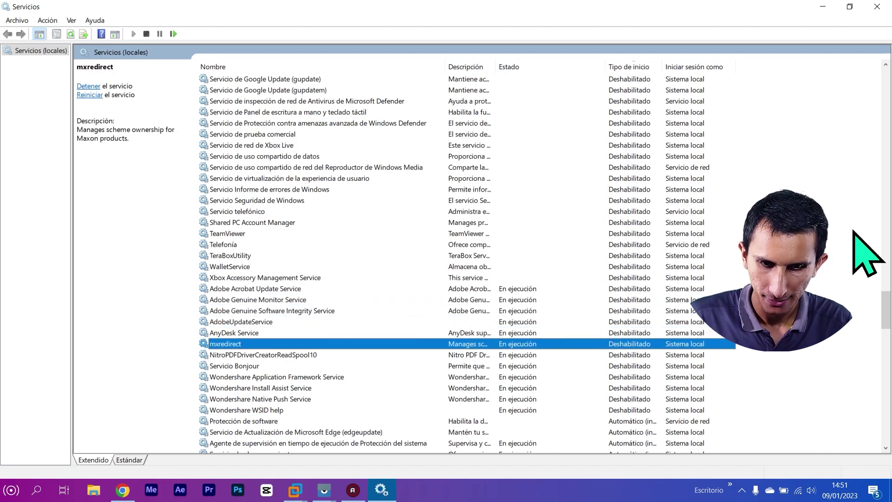
Step: Review the disabled services from NitroPDFDriverCreatorReadSpool10 to Wondershare WSID help
{"action": "scroll", "coordinate": [465, 255], "scroll_direction": "down", "scroll_amount": 2}
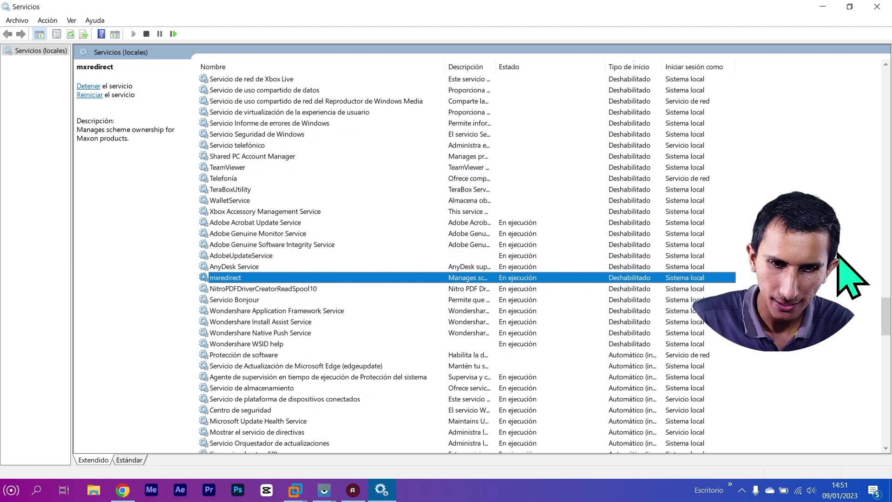
{"action": "key", "text": "Down"}
{"action": "key", "text": "Down"}
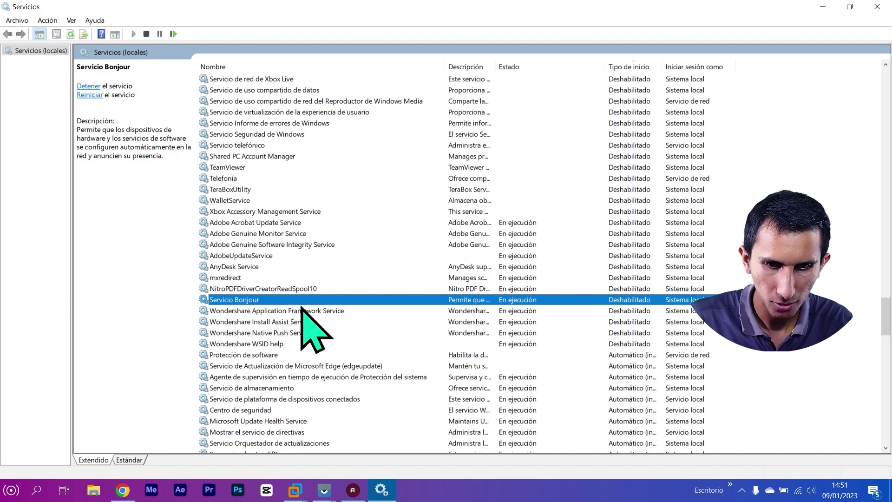
{"action": "key", "text": "Down"}
{"action": "key", "text": "Down"}
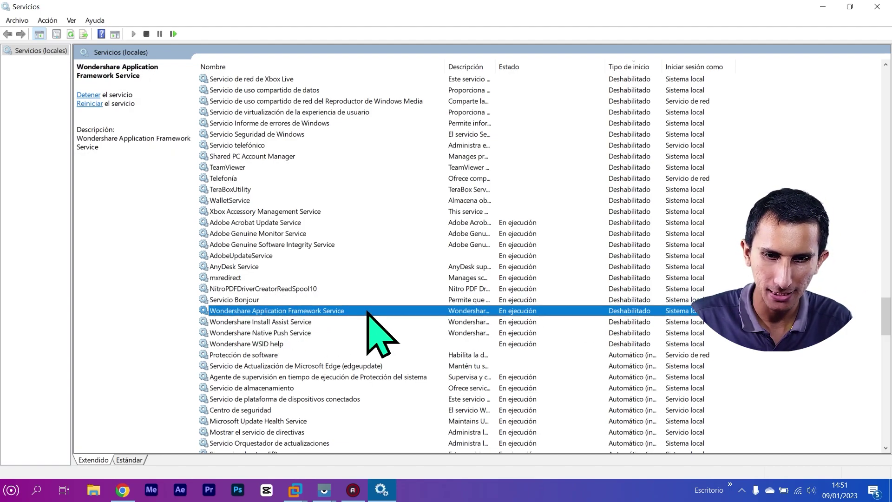
{"action": "key", "text": "Down"}
{"action": "key", "text": "Down"}
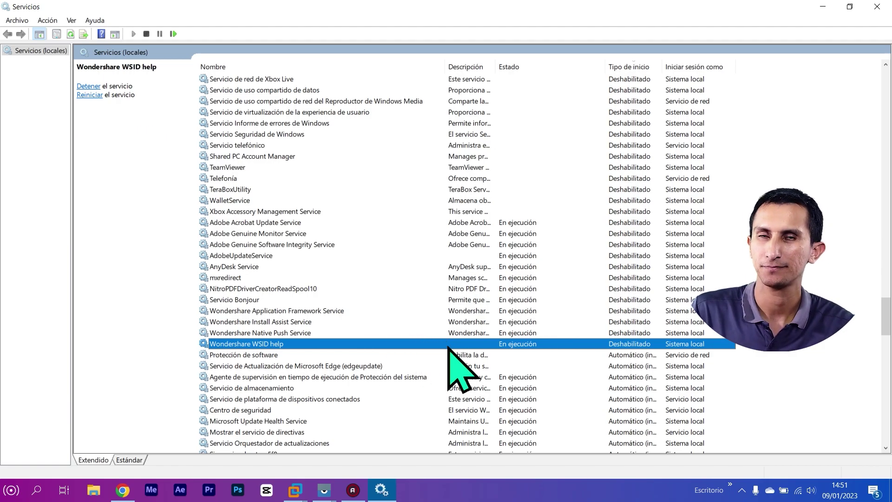
Step: Minimize the Servicios window
{"action": "scroll", "coordinate": [448, 348], "scroll_direction": "up", "scroll_amount": 20}
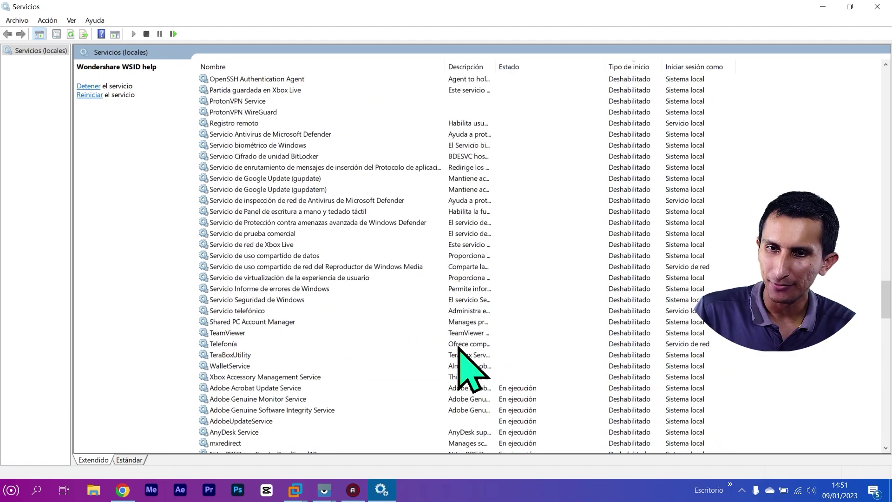
{"action": "scroll", "coordinate": [446, 367], "scroll_direction": "up", "scroll_amount": 20}
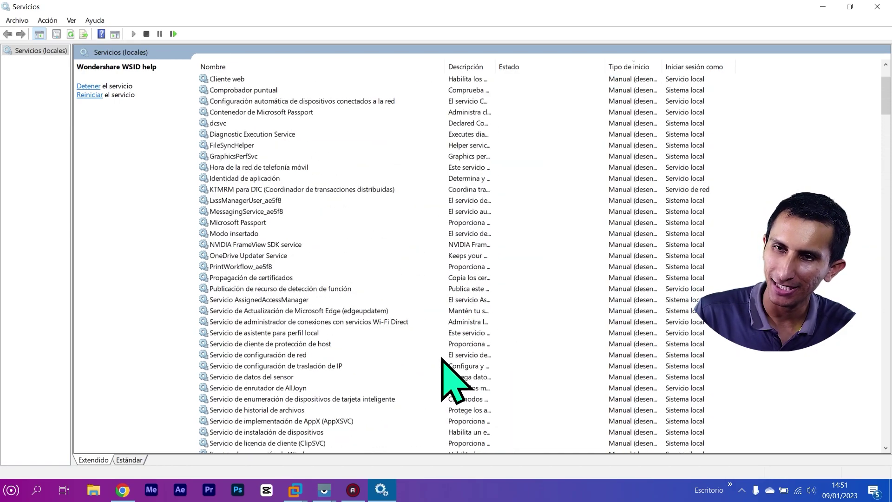
{"action": "left_click", "coordinate": [823, 7]}
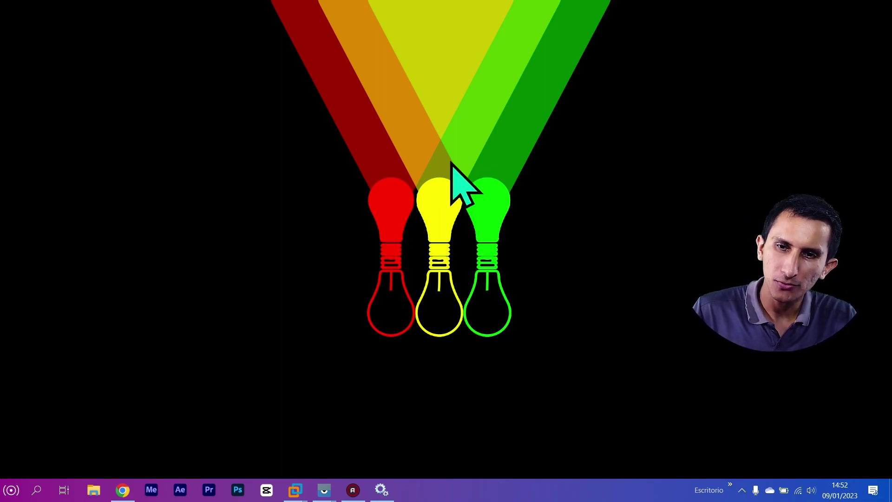
Step: Refresh the desktop several times and open the Windows search
{"action": "right_click", "coordinate": [438, 173]}
{"action": "left_click", "coordinate": [466, 212]}
{"action": "right_click", "coordinate": [433, 178]}
{"action": "left_click", "coordinate": [464, 212]}
{"action": "right_click", "coordinate": [437, 170]}
{"action": "left_click", "coordinate": [467, 205]}
{"action": "right_click", "coordinate": [426, 168]}
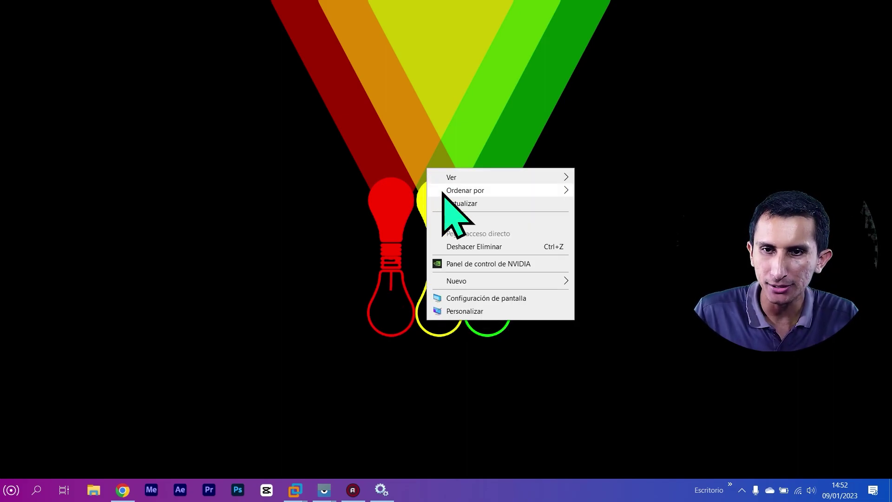
{"action": "left_click", "coordinate": [483, 211]}
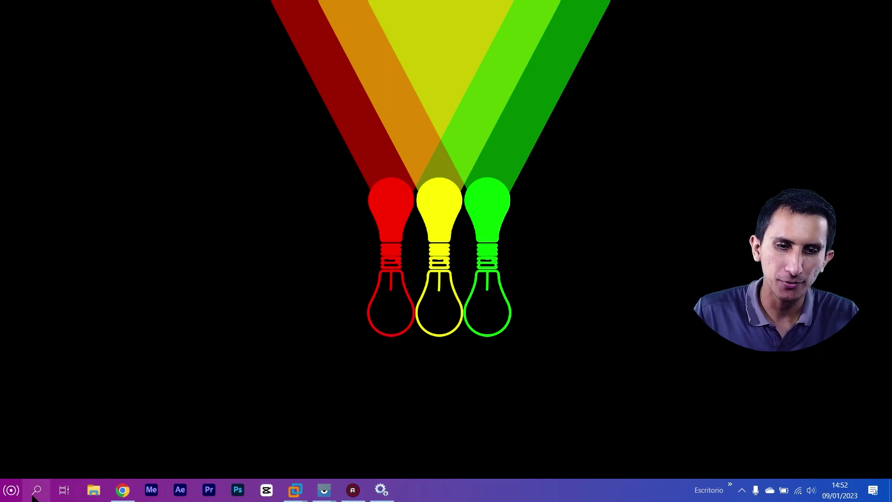
{"action": "left_click", "coordinate": [36, 490]}
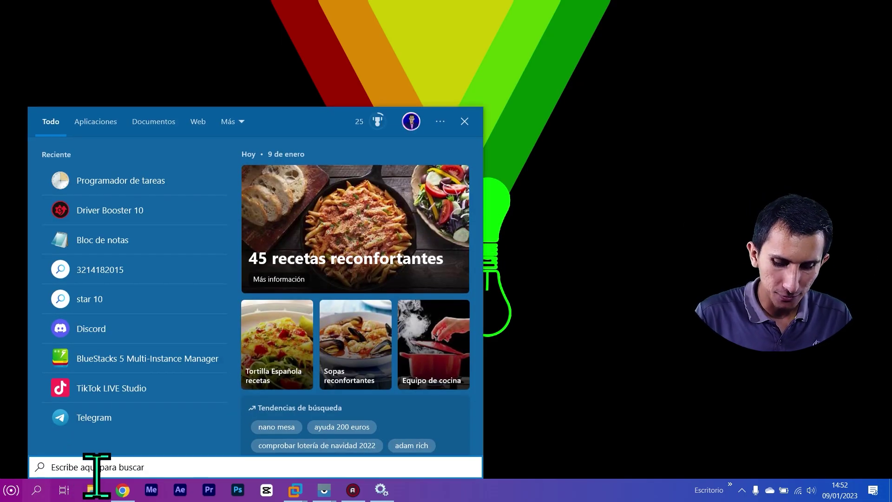
{"action": "type", "text": "pro"}
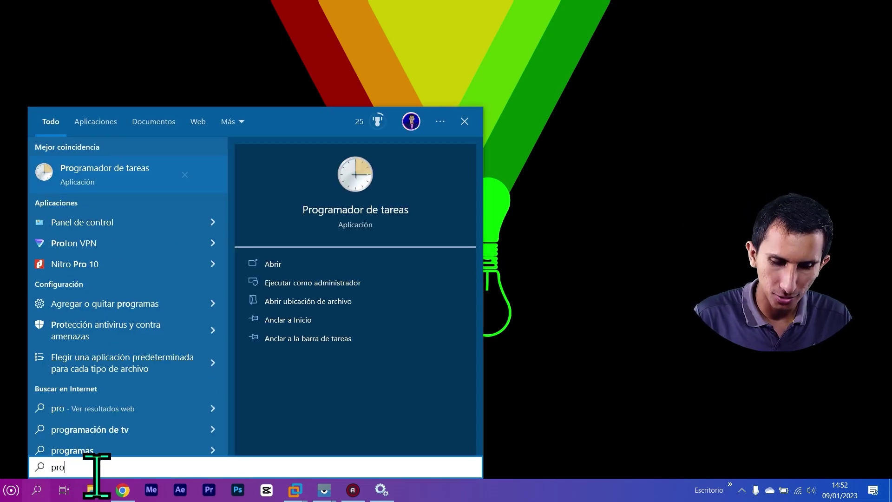
{"action": "type", "text": "te"}
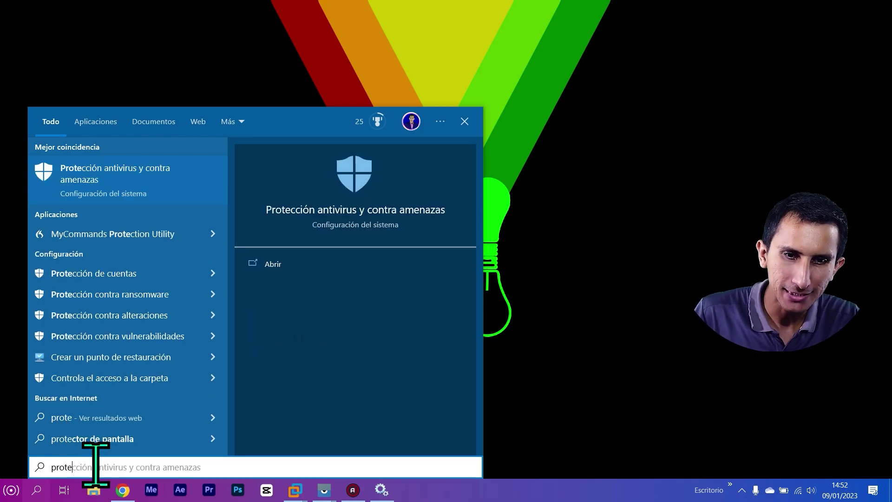
{"action": "key", "text": "BackSpace"}
{"action": "key", "text": "BackSpace"}
{"action": "key", "text": "BackSpace"}
{"action": "key", "text": "BackSpace"}
{"action": "key", "text": "BackSpace"}
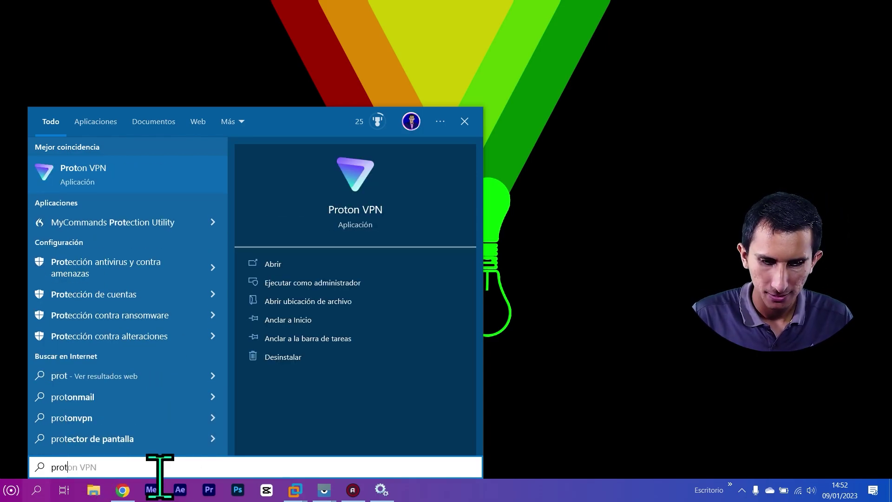
{"action": "type", "text": "siste"}
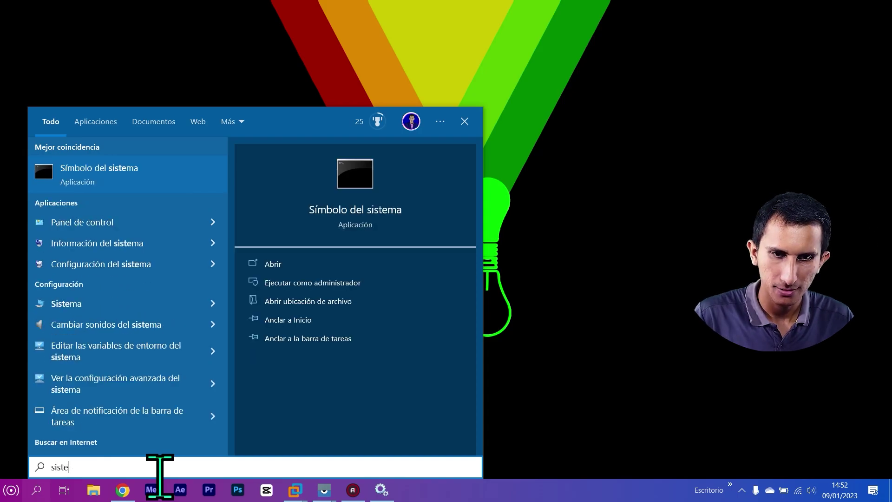
{"action": "key", "text": "BackSpace"}
{"action": "key", "text": "BackSpace"}
{"action": "key", "text": "BackSpace"}
{"action": "key", "text": "BackSpace"}
{"action": "key", "text": "BackSpace"}
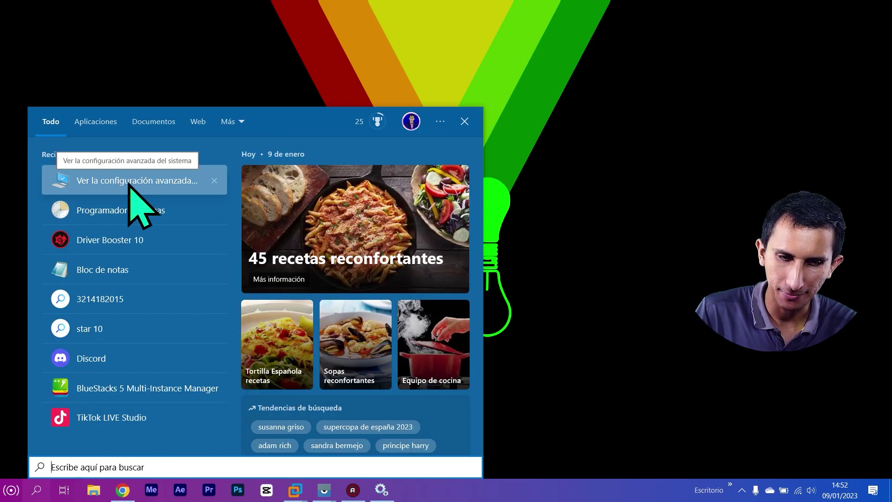
Step: Open the advanced system settings from the recent searches and bring up the performance (Rendimiento) configuration
{"action": "left_click", "coordinate": [112, 186]}
{"action": "left_click_drag", "start_coordinate": [223, 116], "coordinate": [341, 48]}
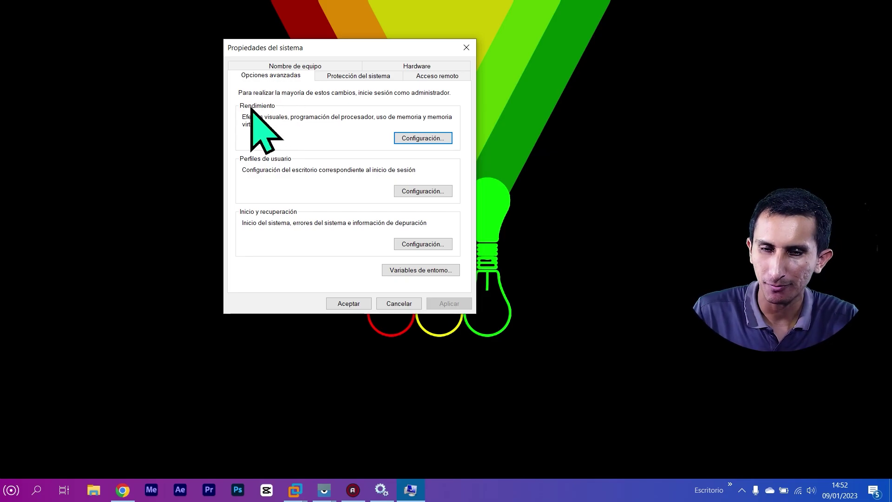
{"action": "left_click", "coordinate": [436, 142]}
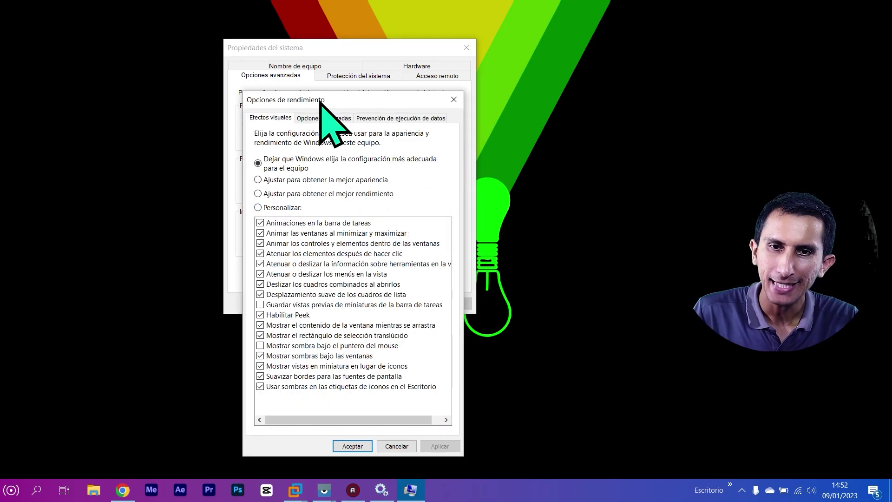
{"action": "left_click_drag", "start_coordinate": [325, 100], "coordinate": [325, 72]}
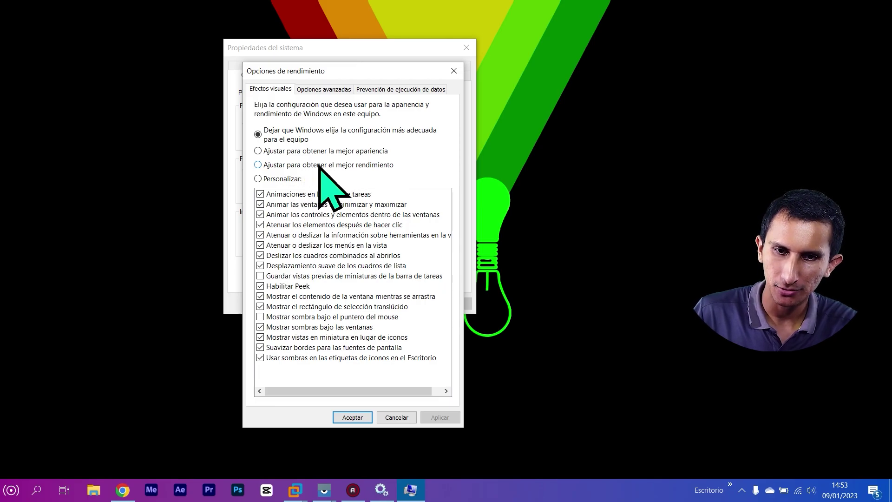
Step: Set the visual effects to "Dejar que Windows elija la configuración más adecuada para el equipo" and open the advanced performance options
{"action": "left_click", "coordinate": [280, 181]}
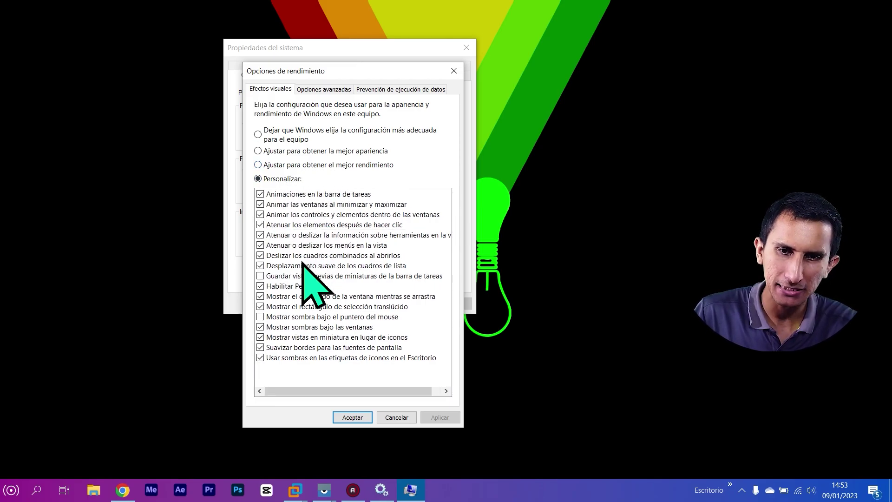
{"action": "left_click", "coordinate": [267, 134]}
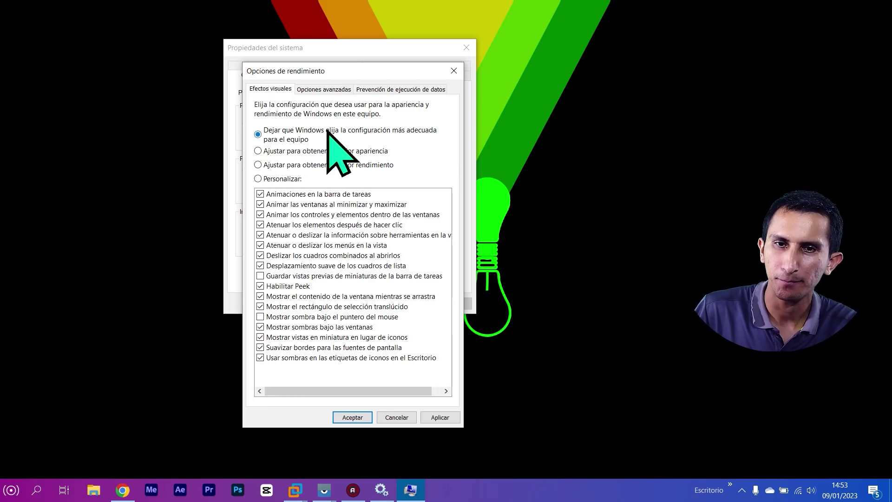
{"action": "left_click", "coordinate": [332, 91]}
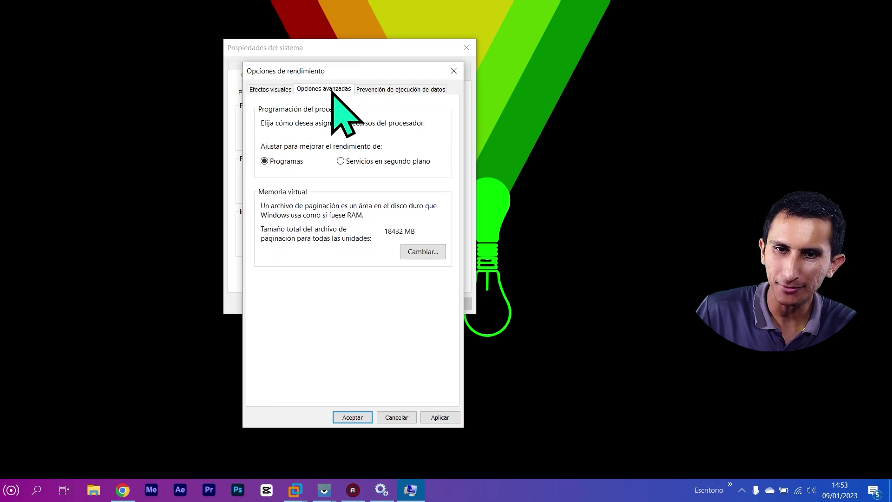
Step: Examine the virtual memory (Memoria virtual) settings, then cancel out of them, the performance options and the system properties
{"action": "left_click", "coordinate": [432, 257]}
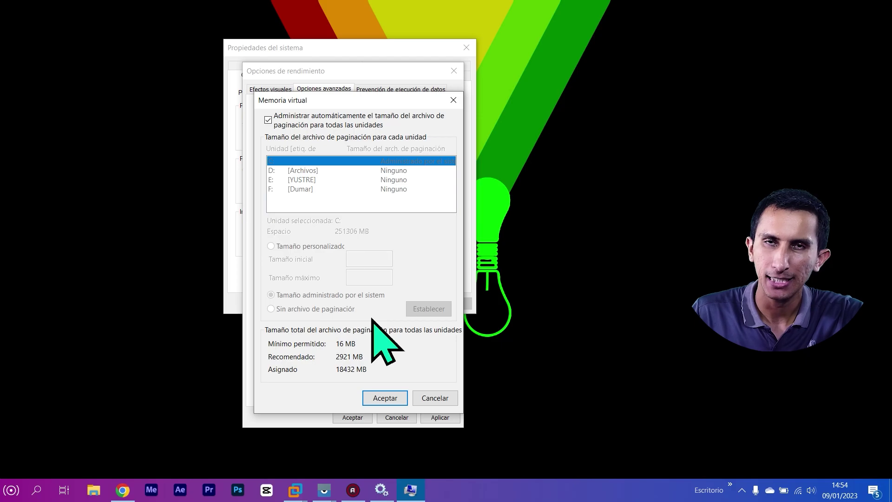
{"action": "left_click", "coordinate": [435, 398]}
{"action": "left_click", "coordinate": [410, 416]}
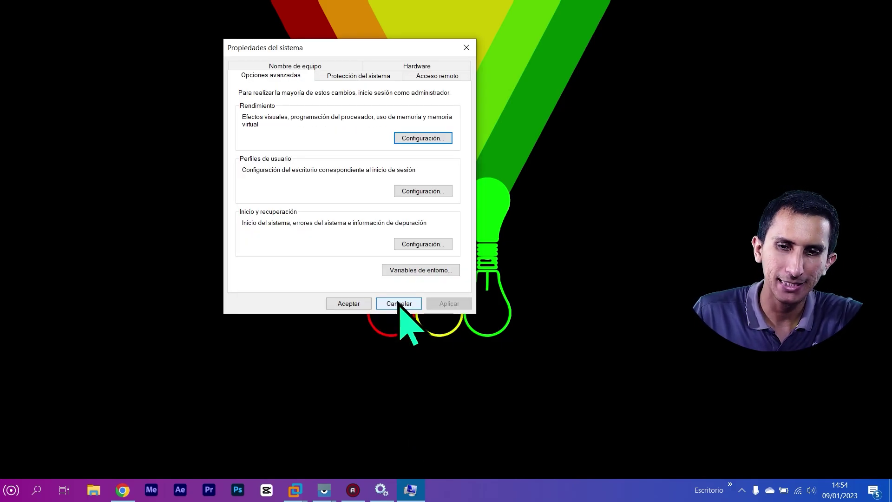
{"action": "left_click", "coordinate": [403, 306]}
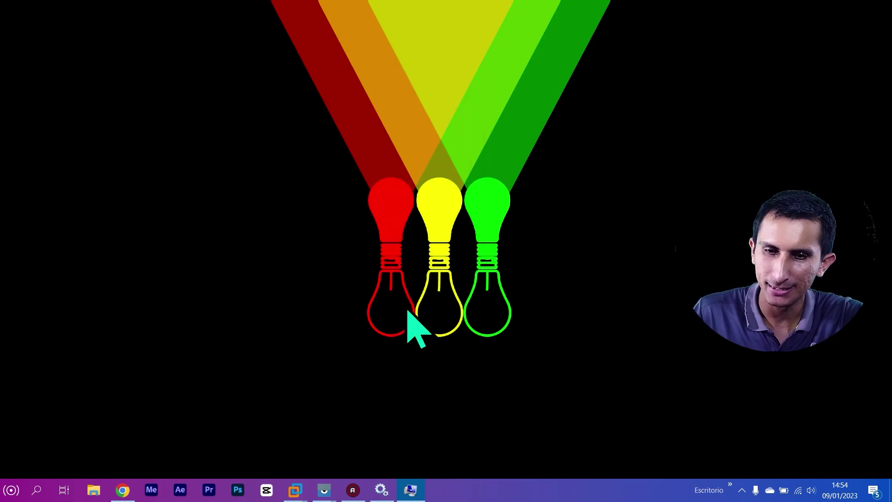
Step: Refresh the desktop
{"action": "right_click", "coordinate": [419, 113]}
{"action": "left_click", "coordinate": [455, 148]}
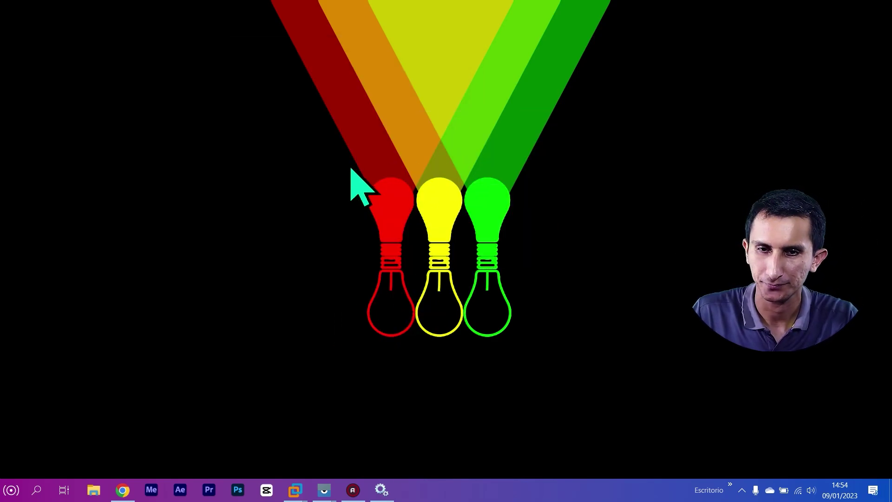
{"action": "right_click", "coordinate": [439, 181]}
Step: Open the Privacidad section of the Windows Configuración and examine its General privacy options
{"action": "key", "text": "super"}
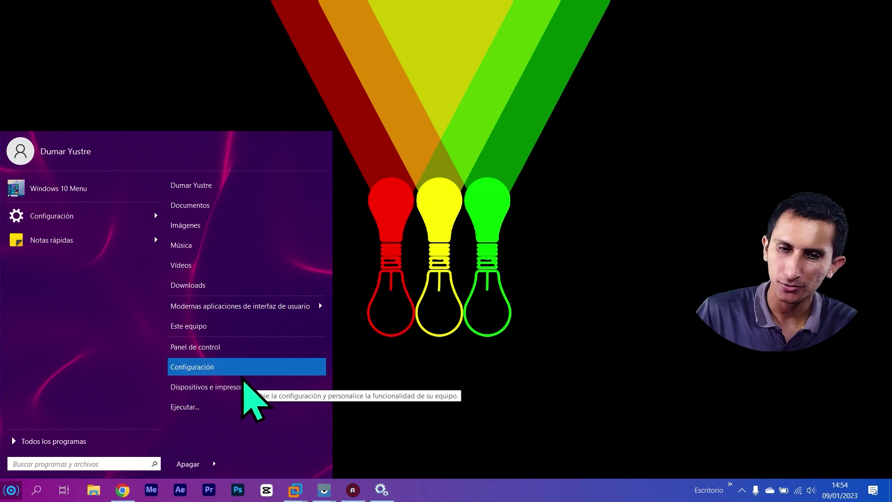
{"action": "left_click", "coordinate": [242, 374]}
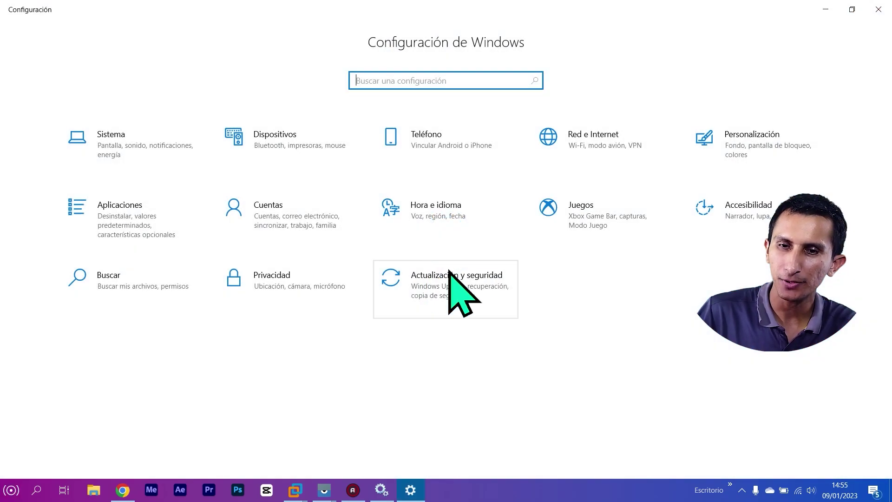
{"action": "left_click", "coordinate": [285, 296]}
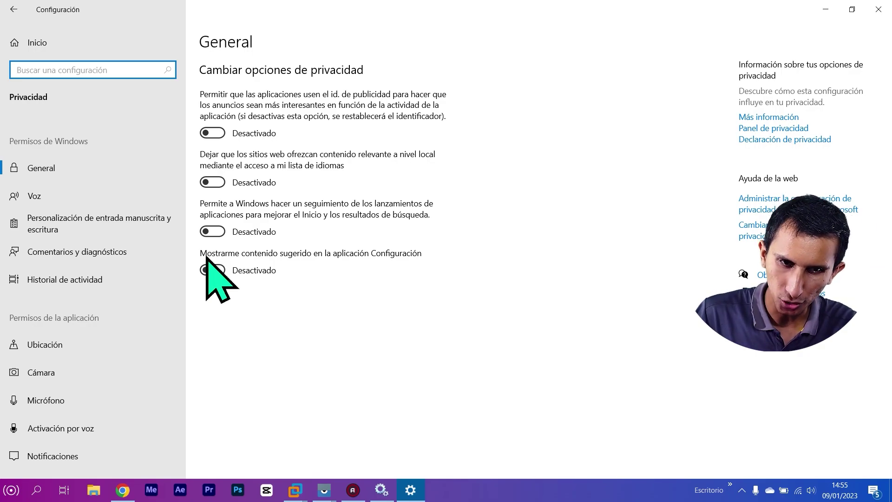
{"action": "left_click", "coordinate": [72, 173]}
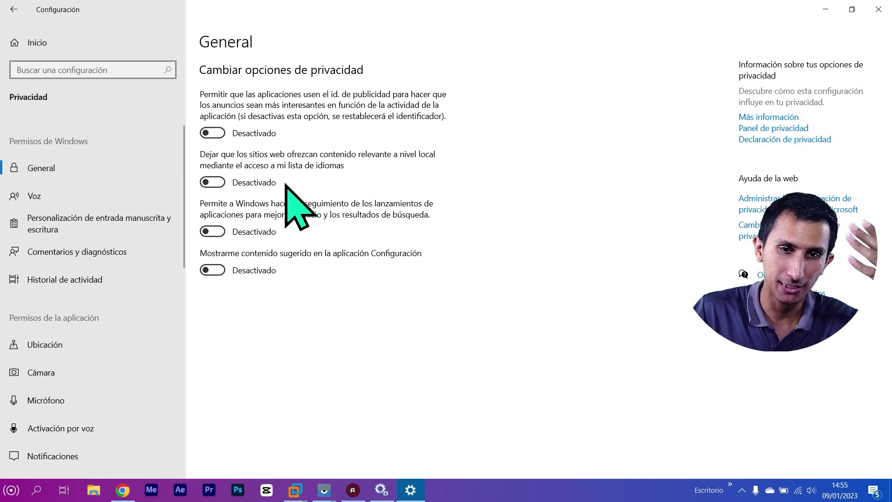
Step: Examine the privacy pages Voz, Personalización de entrada manuscrita y escritura, Comentarios y diagnósticos and Historial de actividad
{"action": "left_click", "coordinate": [86, 197]}
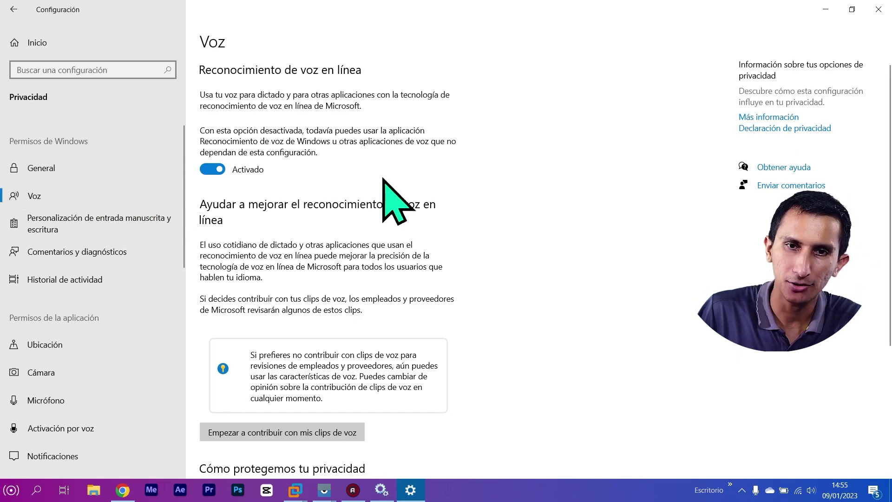
{"action": "scroll", "coordinate": [356, 195], "scroll_direction": "down", "scroll_amount": 5}
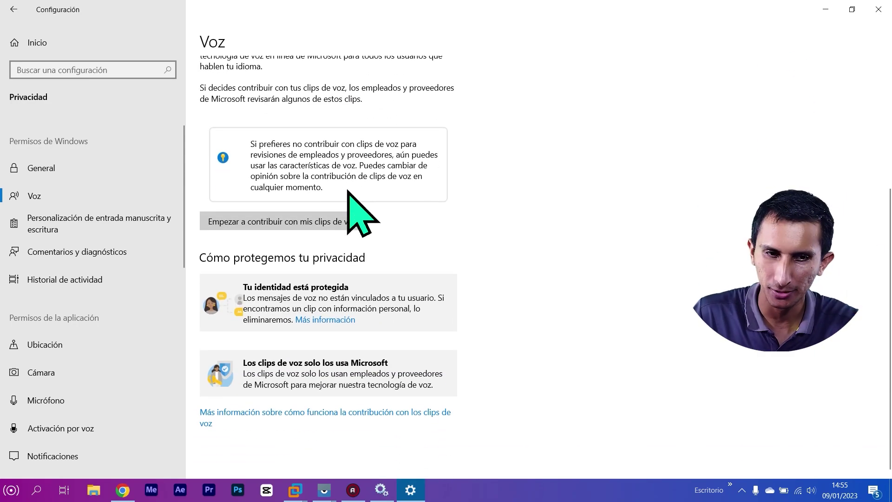
{"action": "left_click", "coordinate": [109, 225]}
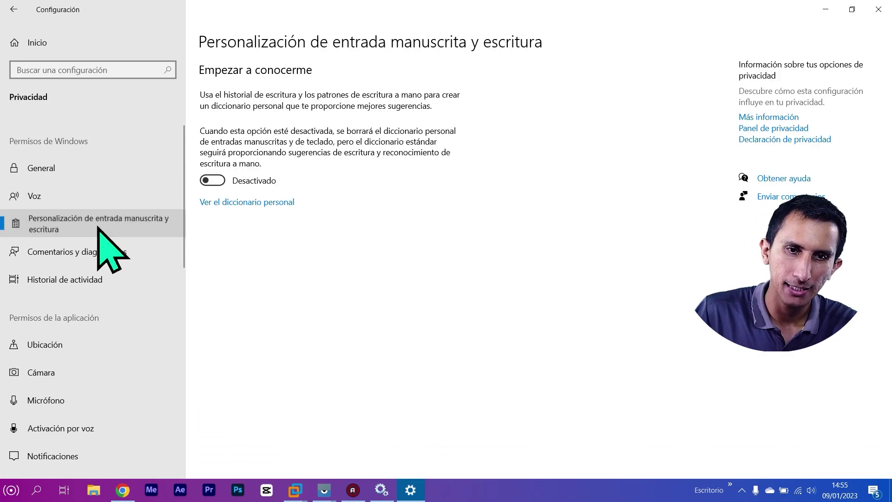
{"action": "left_click", "coordinate": [60, 278]}
{"action": "left_click", "coordinate": [82, 251]}
{"action": "scroll", "coordinate": [334, 227], "scroll_direction": "down", "scroll_amount": 1}
{"action": "scroll", "coordinate": [333, 226], "scroll_direction": "down", "scroll_amount": 10}
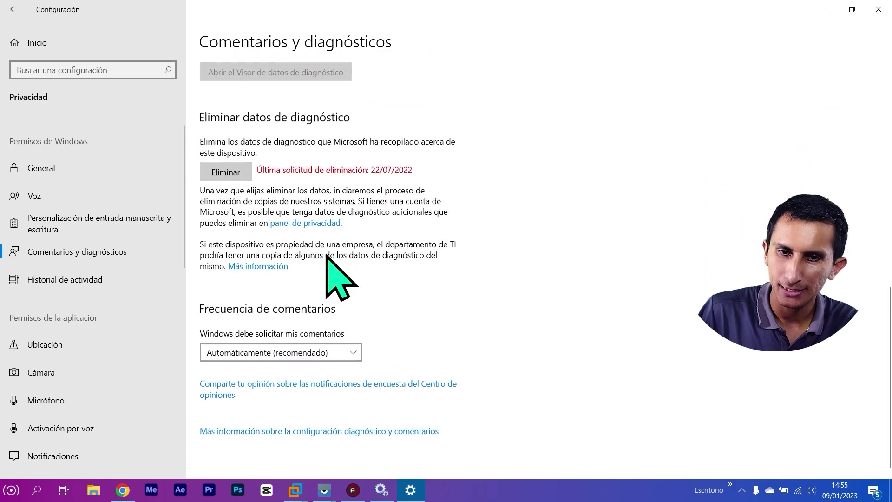
{"action": "left_click", "coordinate": [96, 288]}
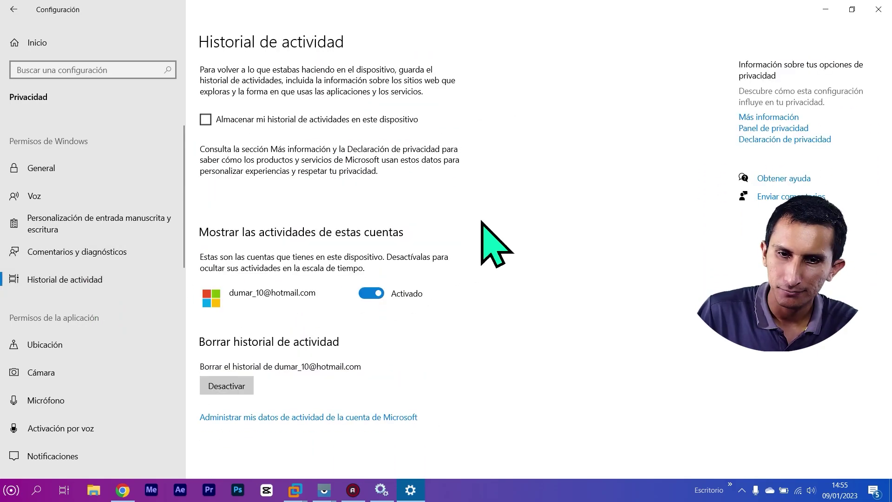
Step: Examine the app permission pages Ubicación, Cámara, Micrófono, Activación por voz and Notificaciones
{"action": "left_click", "coordinate": [90, 347]}
{"action": "scroll", "coordinate": [568, 239], "scroll_direction": "down", "scroll_amount": 8}
{"action": "scroll", "coordinate": [447, 273], "scroll_direction": "down", "scroll_amount": 10}
{"action": "left_click", "coordinate": [77, 371]}
{"action": "scroll", "coordinate": [358, 321], "scroll_direction": "down", "scroll_amount": 5}
{"action": "scroll", "coordinate": [363, 330], "scroll_direction": "down", "scroll_amount": 2}
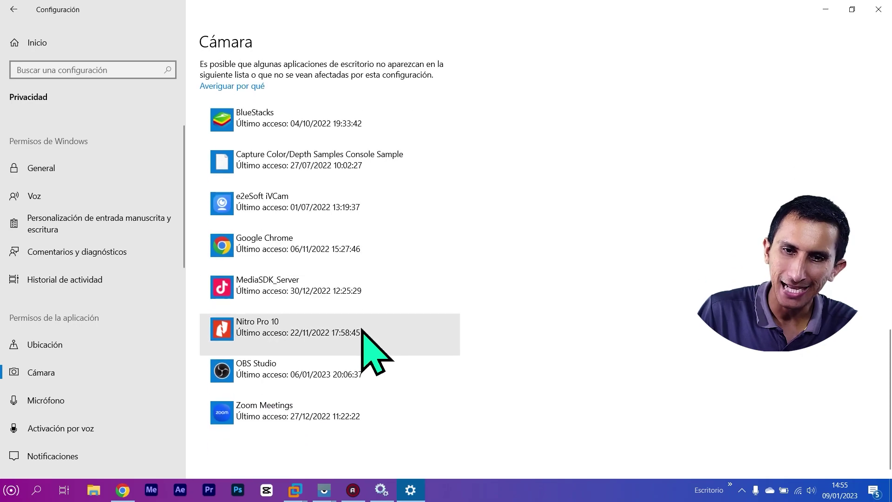
{"action": "left_click", "coordinate": [75, 405]}
{"action": "scroll", "coordinate": [354, 329], "scroll_direction": "down", "scroll_amount": 5}
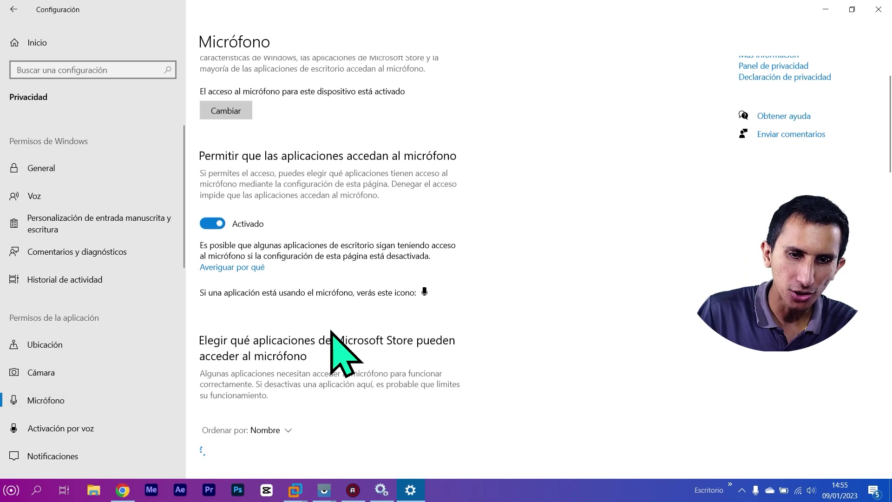
{"action": "left_click", "coordinate": [60, 428]}
{"action": "scroll", "coordinate": [307, 335], "scroll_direction": "down", "scroll_amount": 5}
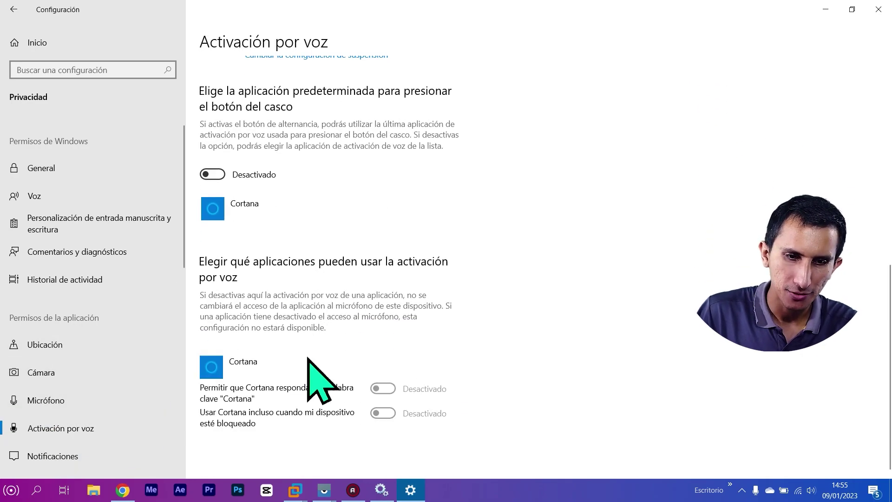
{"action": "left_click", "coordinate": [84, 458]}
{"action": "scroll", "coordinate": [522, 299], "scroll_direction": "down", "scroll_amount": 2}
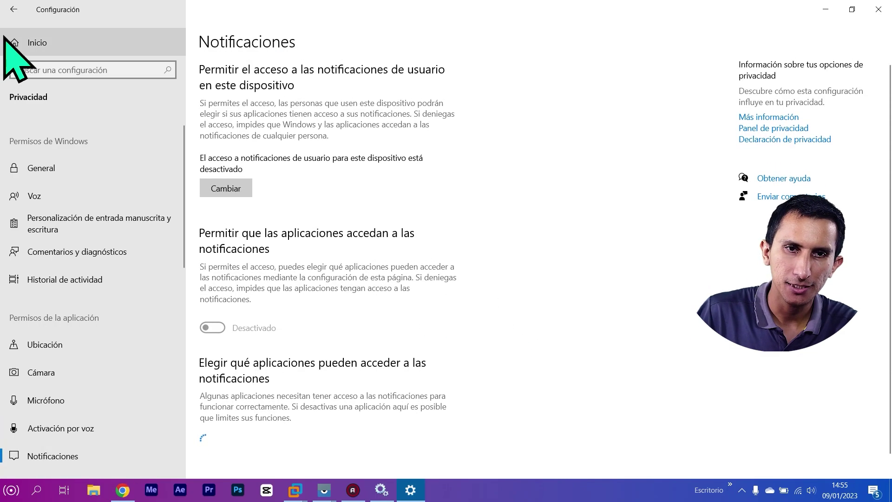
Step: Look through the Sistema settings pages from Pantalla to Multitarea, then close Configuración
{"action": "left_click", "coordinate": [11, 9]}
{"action": "left_click", "coordinate": [140, 161]}
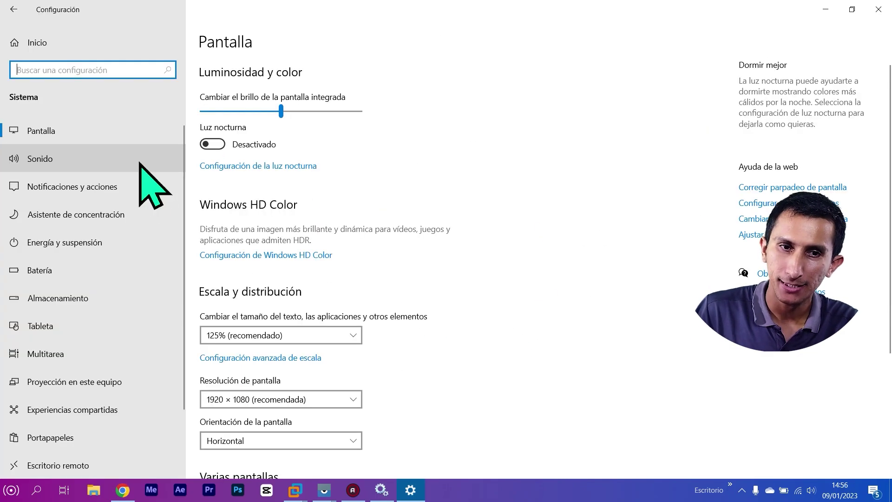
{"action": "left_click", "coordinate": [76, 163]}
{"action": "left_click", "coordinate": [94, 192]}
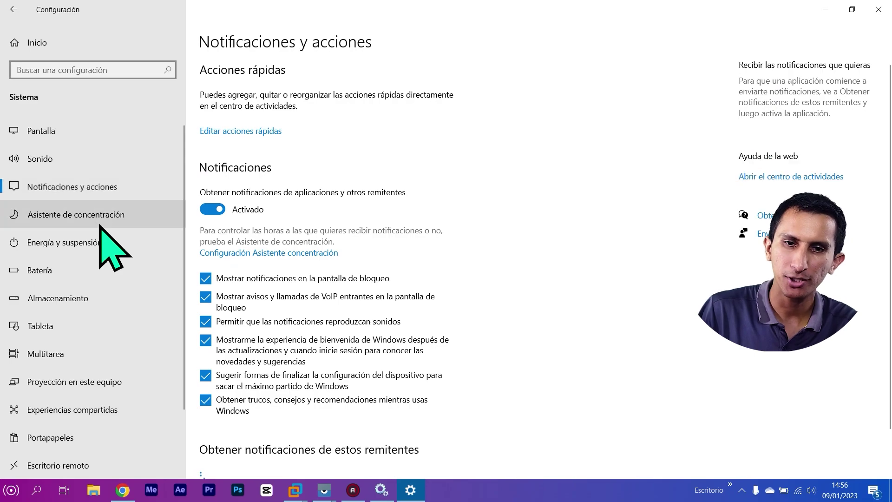
{"action": "left_click", "coordinate": [93, 219]}
{"action": "left_click", "coordinate": [82, 241]}
{"action": "left_click", "coordinate": [80, 279]}
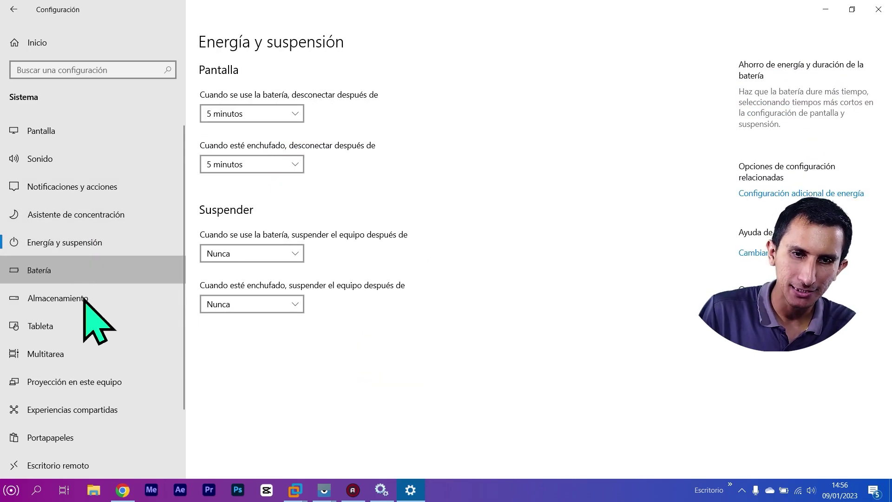
{"action": "left_click", "coordinate": [90, 301]}
{"action": "left_click", "coordinate": [104, 330]}
{"action": "left_click", "coordinate": [97, 357]}
{"action": "scroll", "coordinate": [125, 340], "scroll_direction": "down", "scroll_amount": 3}
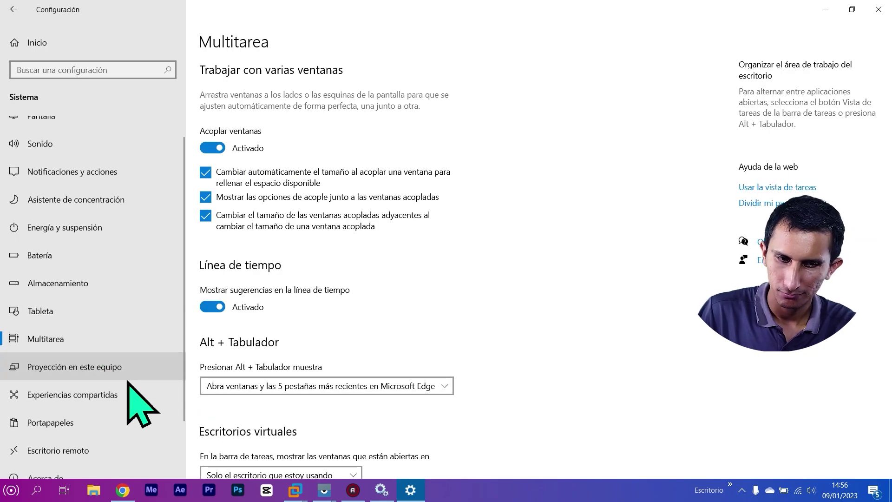
{"action": "scroll", "coordinate": [126, 334], "scroll_direction": "up", "scroll_amount": 4}
{"action": "left_click", "coordinate": [12, 9]}
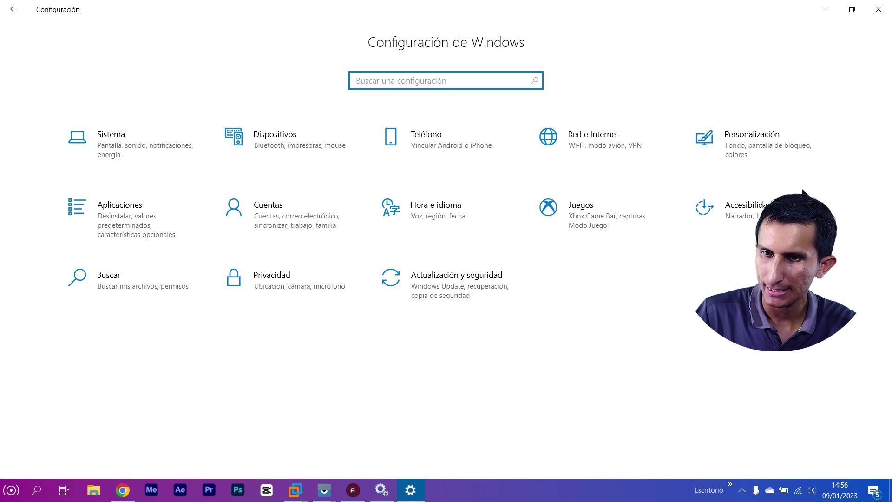
{"action": "left_click", "coordinate": [879, 10]}
Step: Refresh the desktop several times
{"action": "right_click", "coordinate": [375, 95]}
{"action": "left_click", "coordinate": [430, 134]}
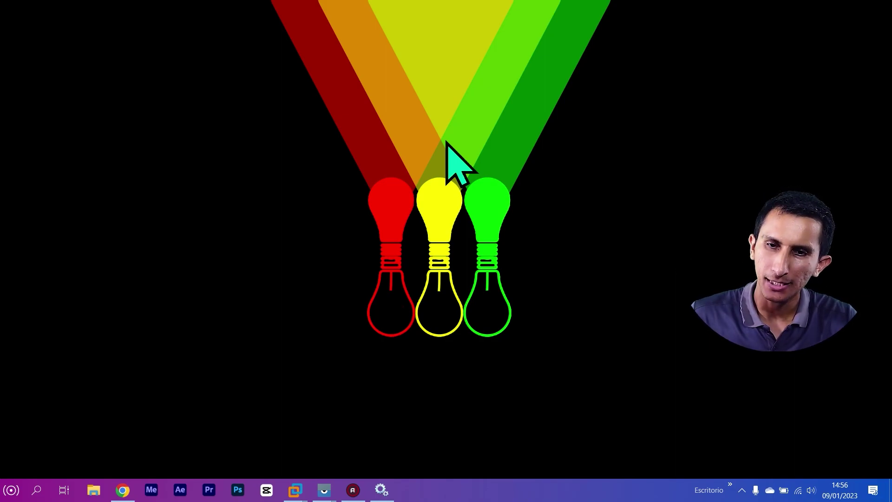
{"action": "right_click", "coordinate": [435, 144]}
{"action": "left_click", "coordinate": [430, 147]}
{"action": "right_click", "coordinate": [435, 130]}
{"action": "left_click", "coordinate": [431, 149]}
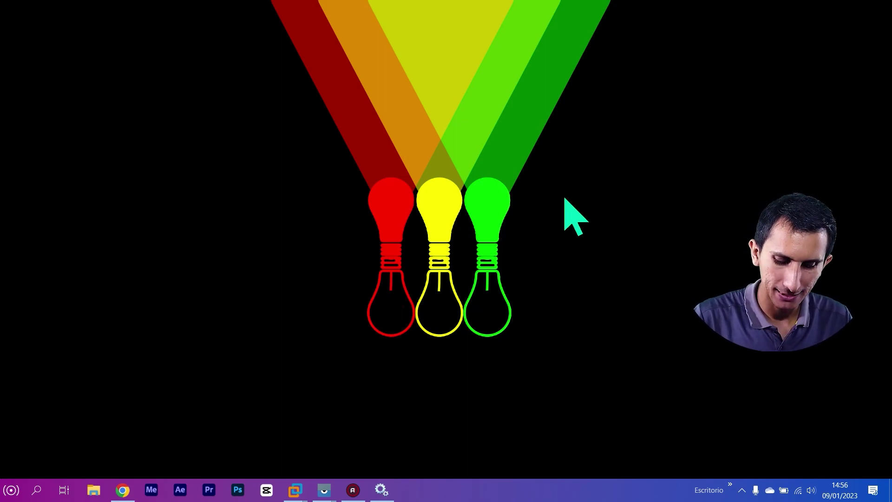
Step: Open the Windows Temp folder by running "temp" and look through its files
{"action": "key", "text": "super+r"}
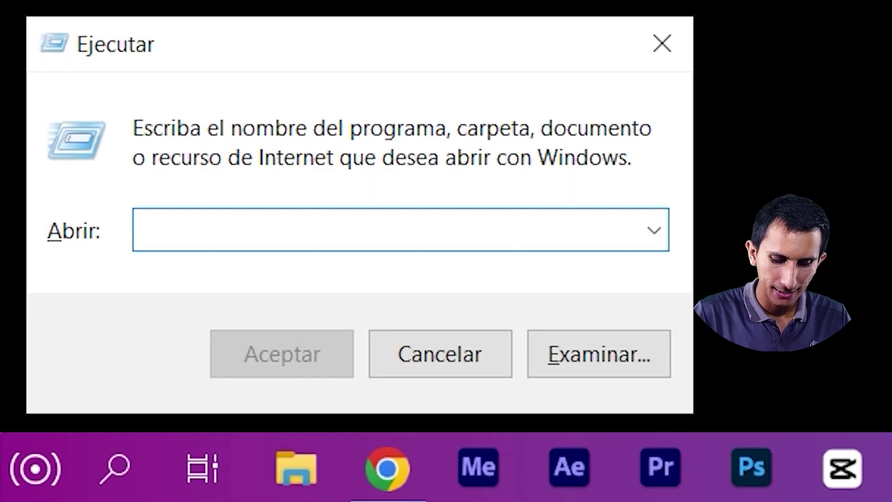
{"action": "type", "text": "tem"}
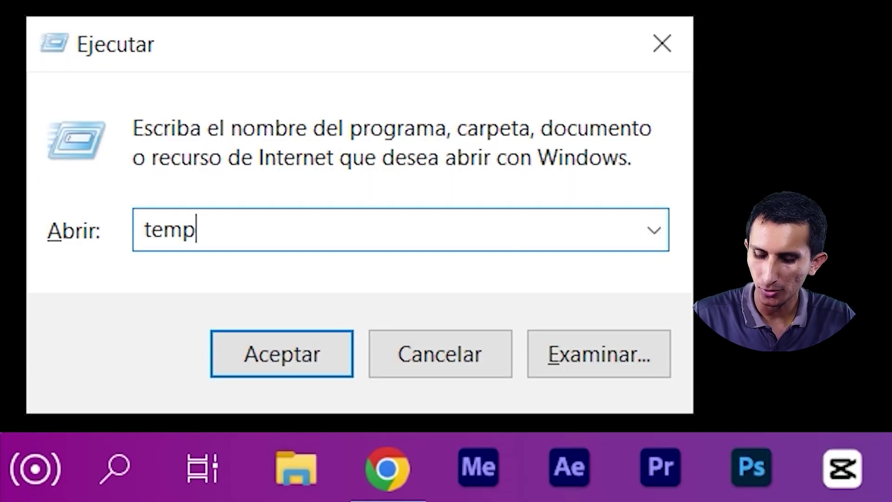
{"action": "key", "text": "Return"}
{"action": "scroll", "coordinate": [465, 251], "scroll_direction": "down", "scroll_amount": 10}
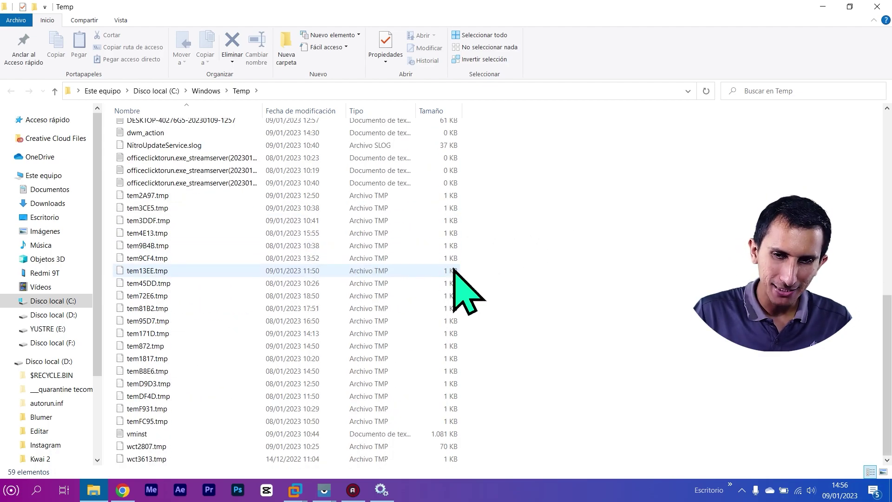
Step: Permanently delete everything in the Windows Temp folder, continuing with administrator permissions for all items and skipping the files in use
{"action": "key", "text": "ctrl+a"}
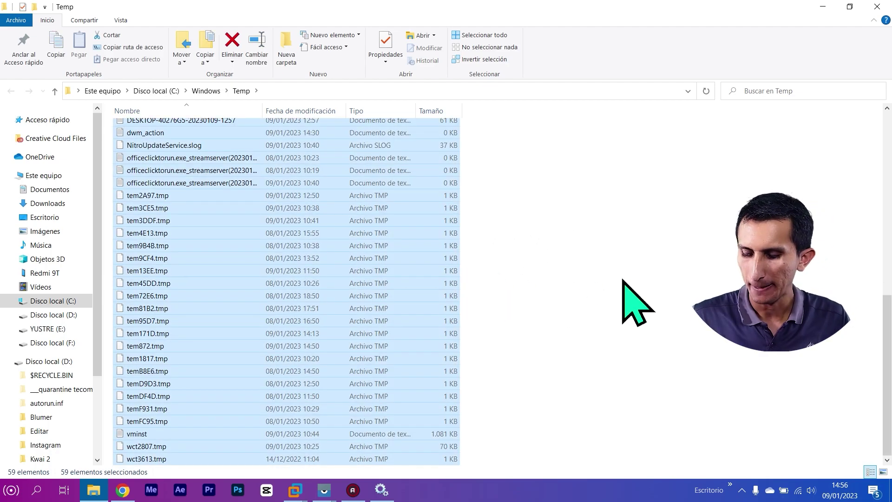
{"action": "key", "text": "shift+Delete"}
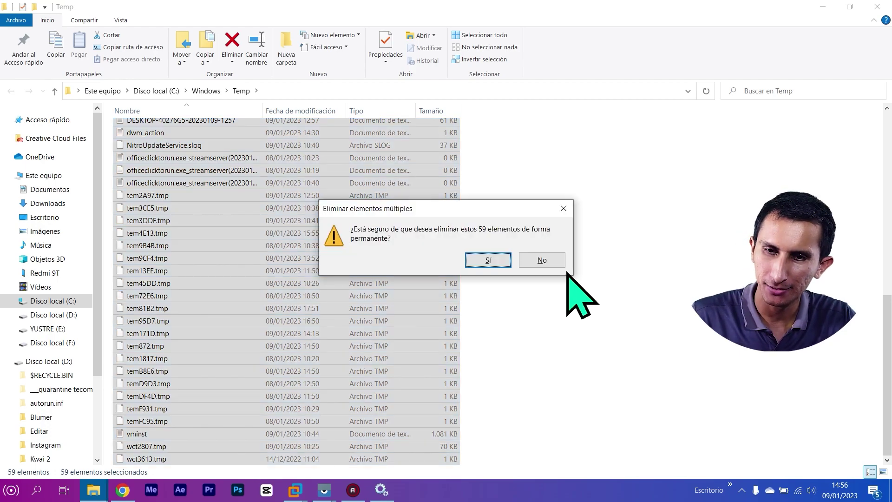
{"action": "left_click", "coordinate": [488, 261]}
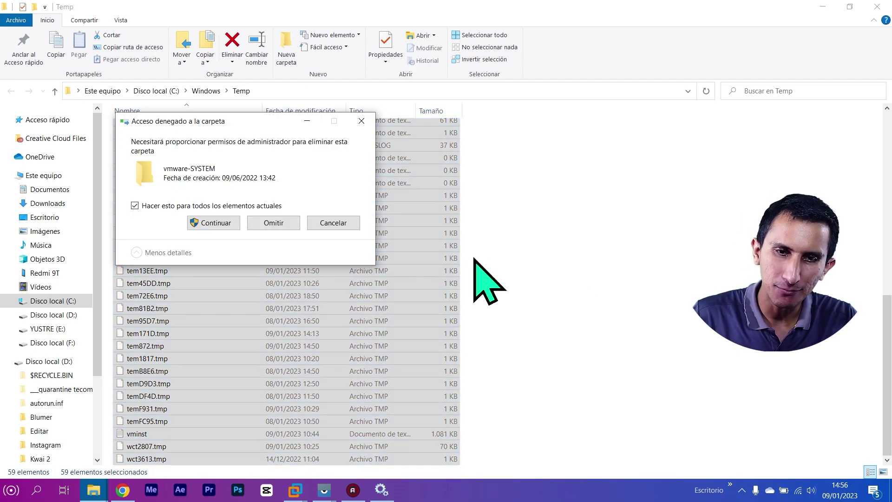
{"action": "left_click", "coordinate": [215, 224]}
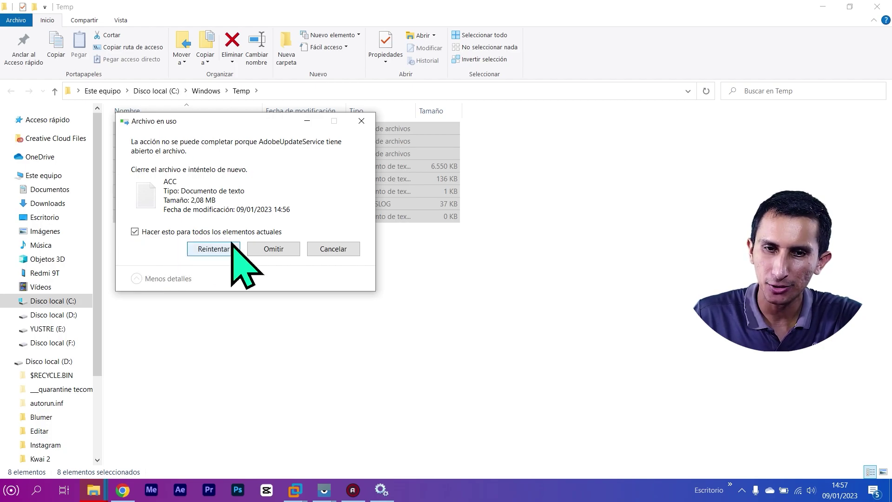
{"action": "left_click", "coordinate": [269, 249]}
{"action": "left_click", "coordinate": [135, 231]}
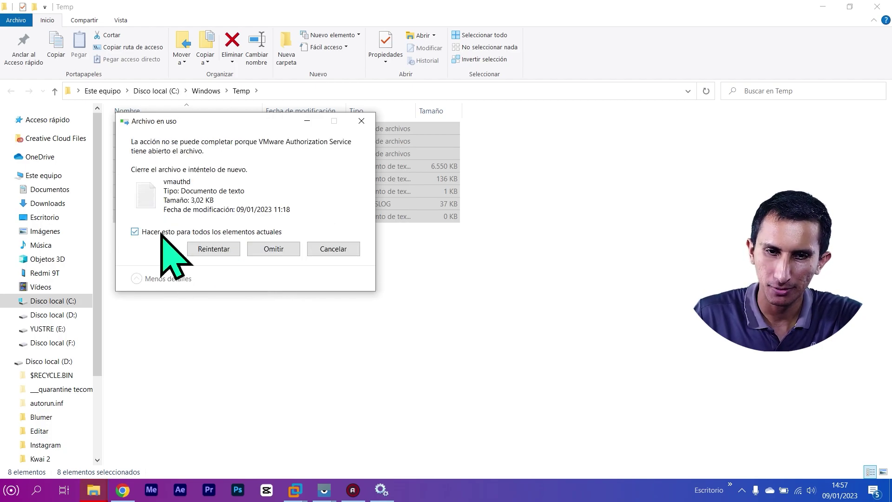
{"action": "left_click", "coordinate": [273, 249]}
{"action": "right_click", "coordinate": [465, 256]}
{"action": "left_click", "coordinate": [499, 300]}
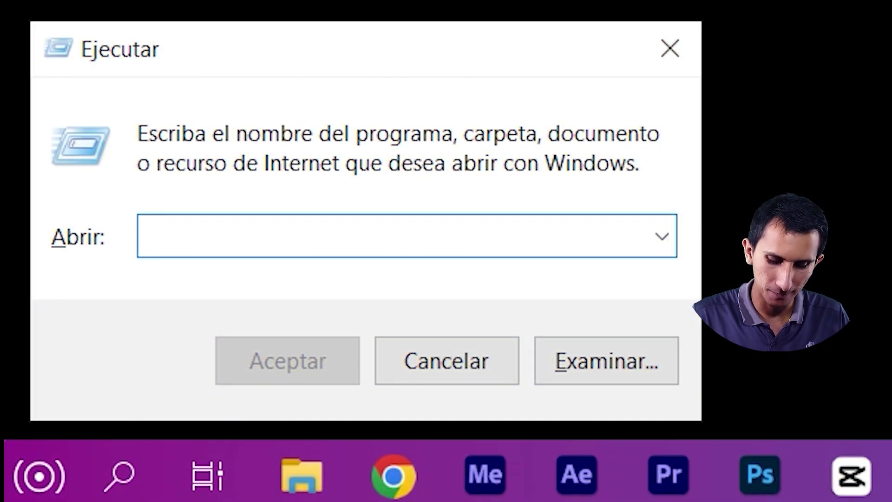
Step: Open the user's local temporary files folder by running "%temp%"
{"action": "type", "text": "%%"}
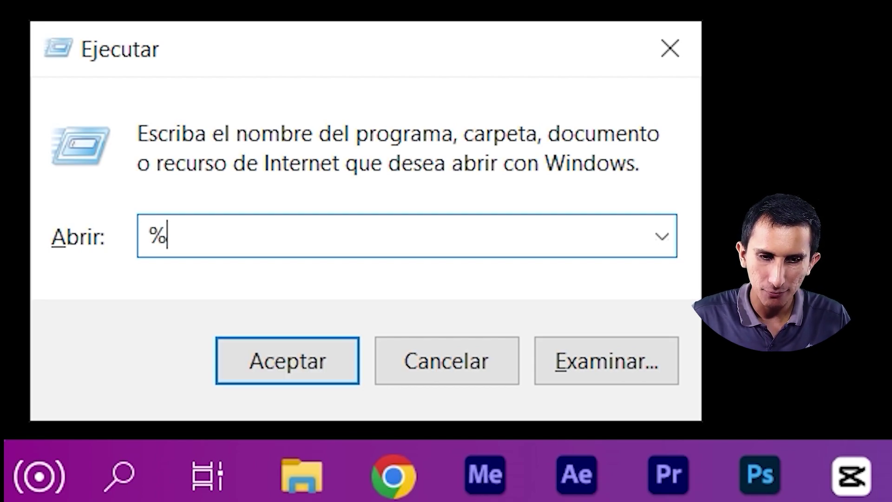
{"action": "type", "text": "tem"}
{"action": "type", "text": "p"}
{"action": "key", "text": "Return"}
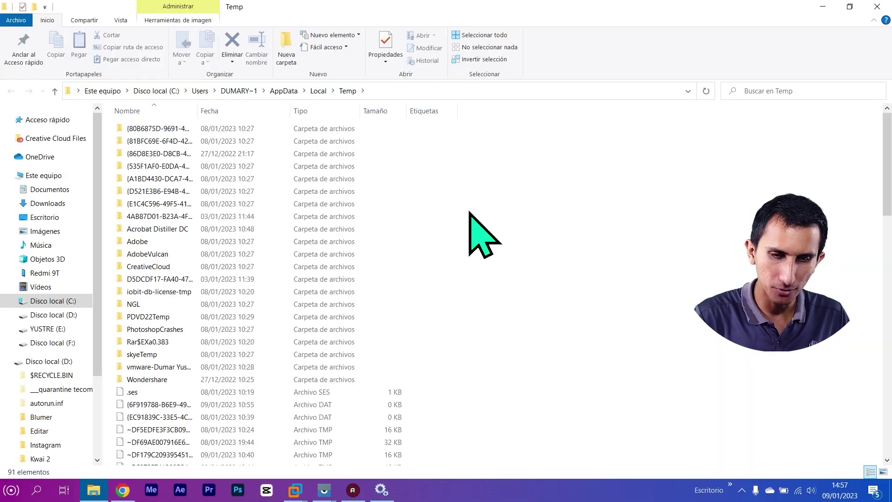
Step: Permanently delete everything in the user's local Temp folder, skipping the files in use and the items not found for all current elements
{"action": "key", "text": "ctrl+a"}
{"action": "key", "text": "shift+Delete"}
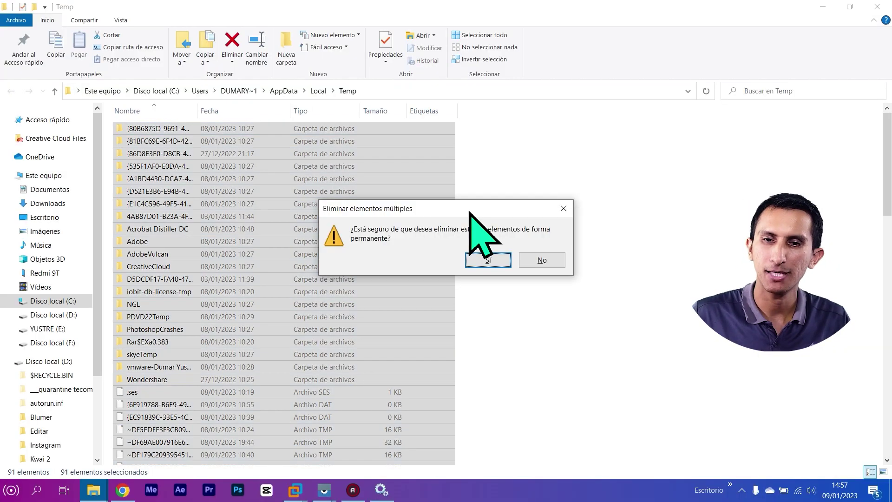
{"action": "left_click", "coordinate": [490, 260]}
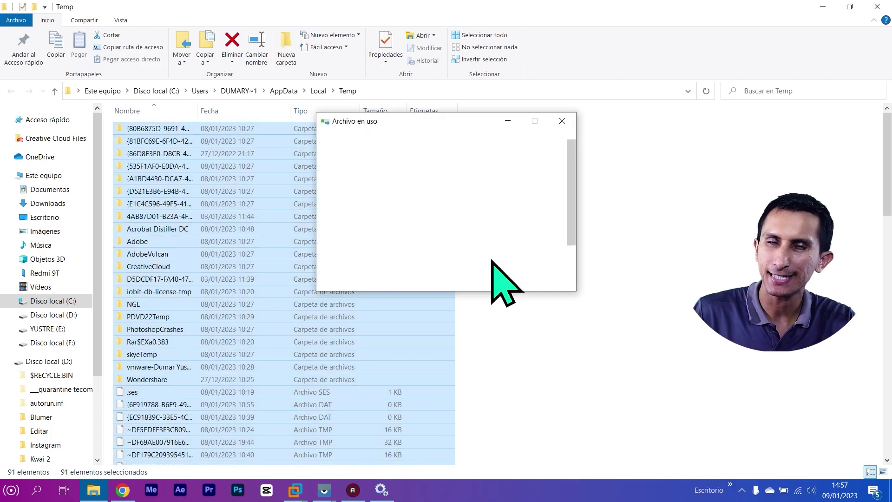
{"action": "left_click", "coordinate": [368, 235]}
{"action": "left_click", "coordinate": [477, 254]}
{"action": "left_click", "coordinate": [368, 242]}
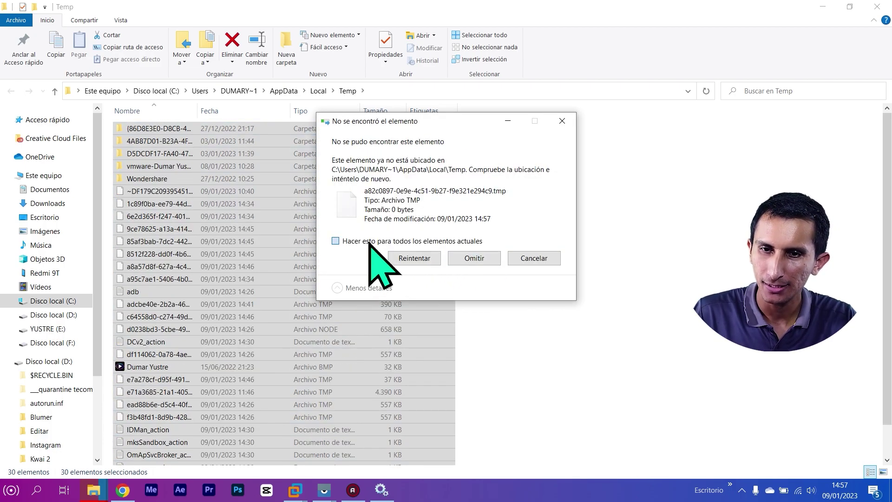
{"action": "left_click", "coordinate": [472, 257]}
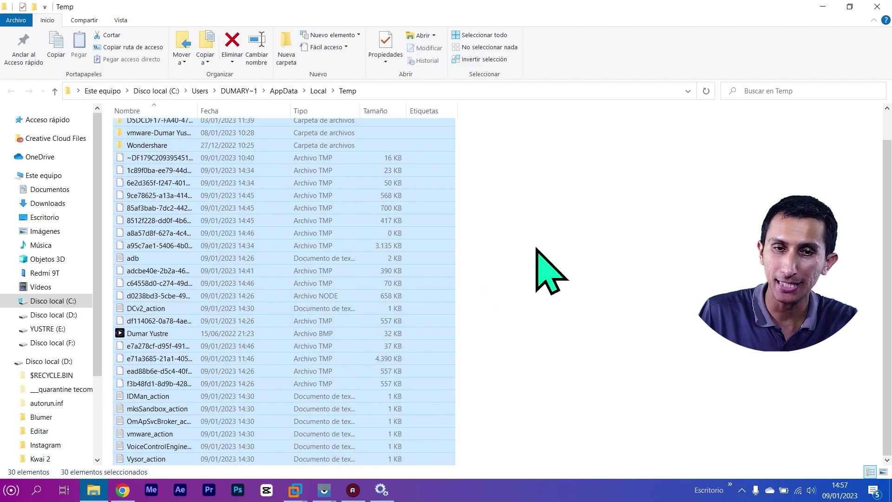
Step: Leave the local Temp folder for the desktop and refresh the desktop
{"action": "key", "text": "super+d"}
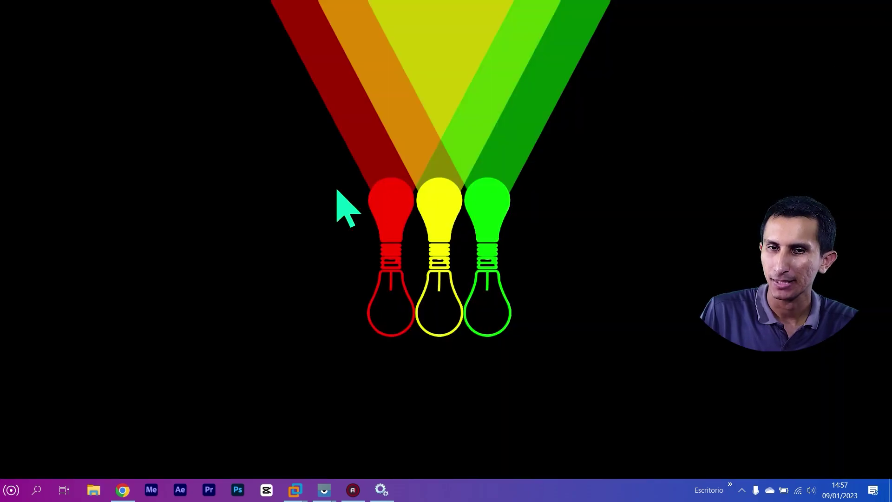
{"action": "right_click", "coordinate": [336, 182]}
{"action": "left_click", "coordinate": [404, 217]}
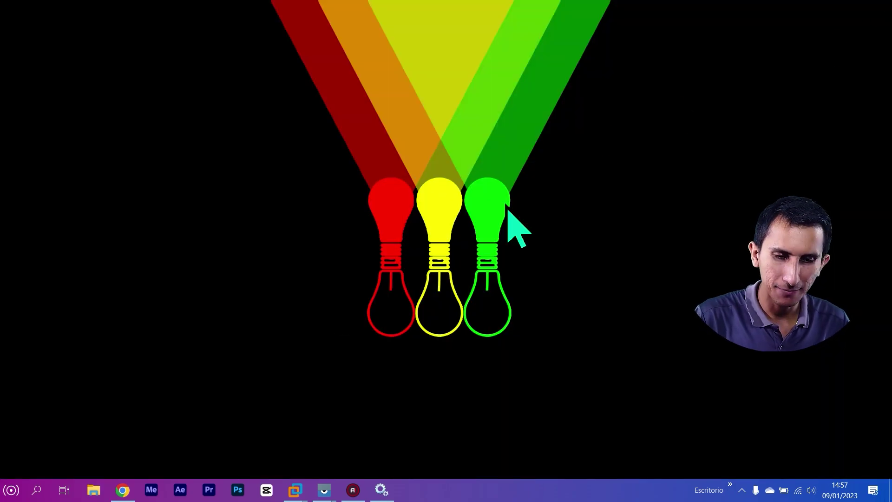
Step: Open the Windows Prefetch folder by running "prefetch" and grant permanent access to it
{"action": "key", "text": "super+r"}
{"action": "type", "text": "pre"}
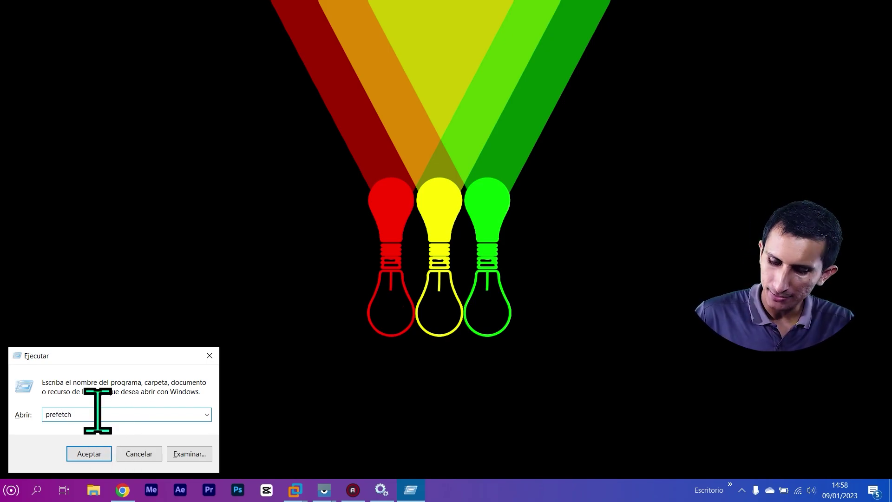
{"action": "key", "text": "Return"}
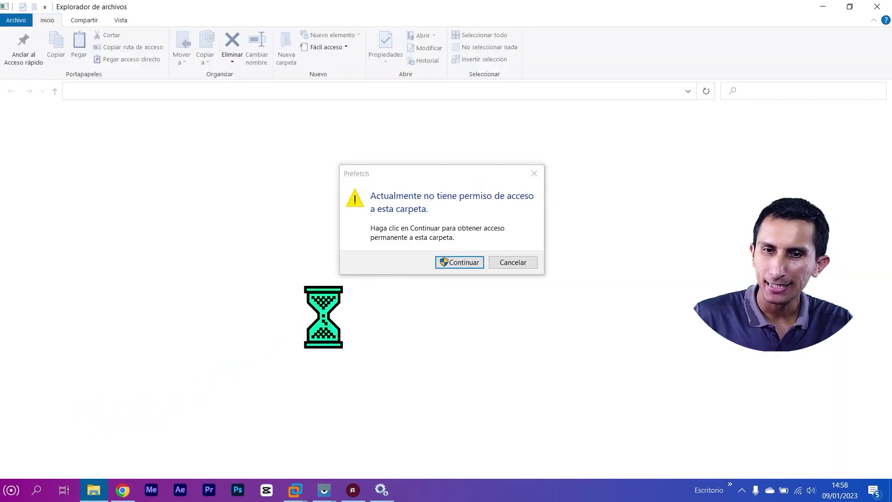
{"action": "left_click", "coordinate": [464, 263]}
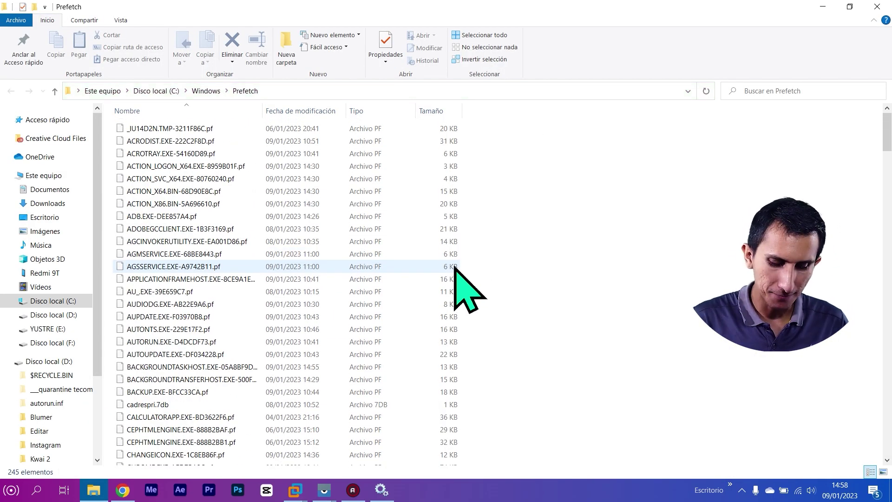
Step: Permanently delete everything in the Prefetch folder, skipping the files in use
{"action": "key", "text": "ctrl+a"}
{"action": "key", "text": "shift+Delete"}
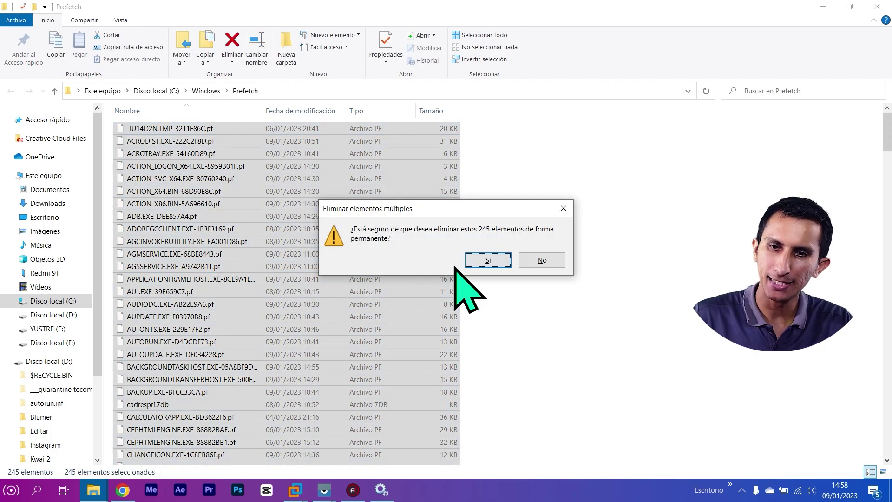
{"action": "left_click", "coordinate": [494, 265]}
{"action": "left_click", "coordinate": [370, 222]}
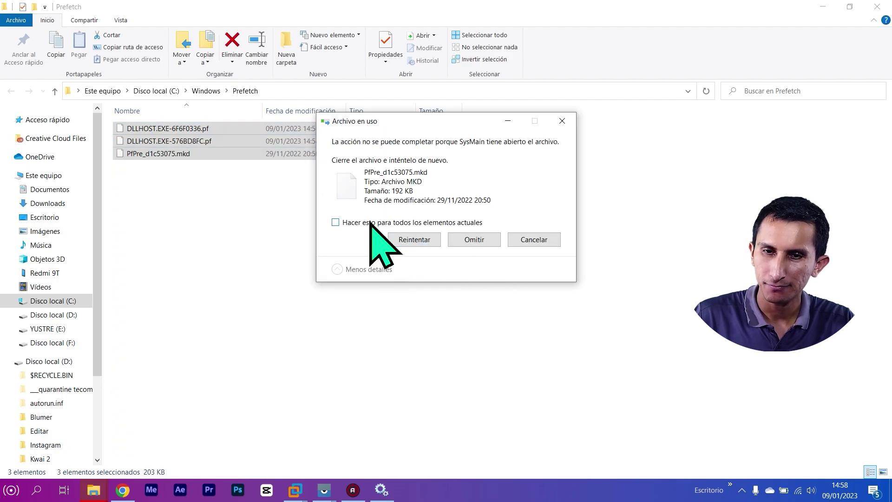
{"action": "left_click", "coordinate": [474, 239]}
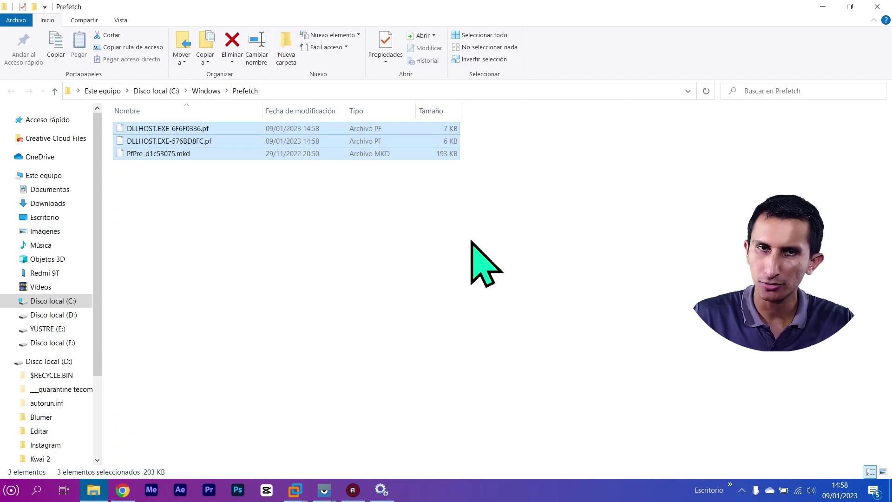
Step: Refresh the Prefetch folder's contents and close the folder window
{"action": "right_click", "coordinate": [410, 228]}
{"action": "right_click", "coordinate": [373, 232]}
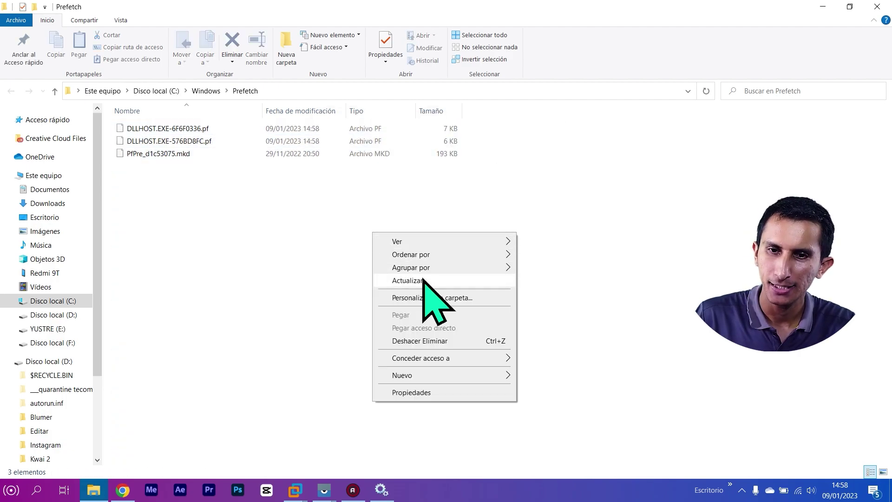
{"action": "left_click", "coordinate": [594, 229]}
{"action": "left_click", "coordinate": [868, 5]}
Step: Refresh the desktop twice
{"action": "right_click", "coordinate": [477, 106]}
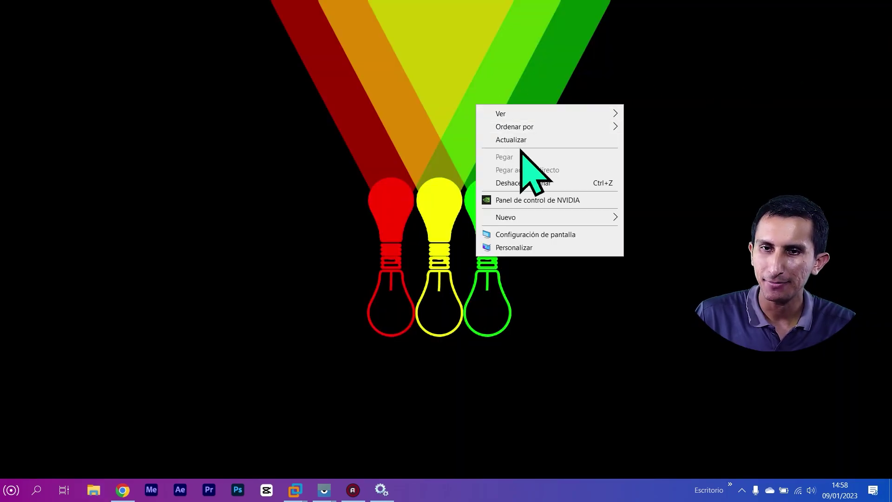
{"action": "left_click", "coordinate": [523, 145]}
{"action": "right_click", "coordinate": [439, 144]}
{"action": "left_click", "coordinate": [474, 180]}
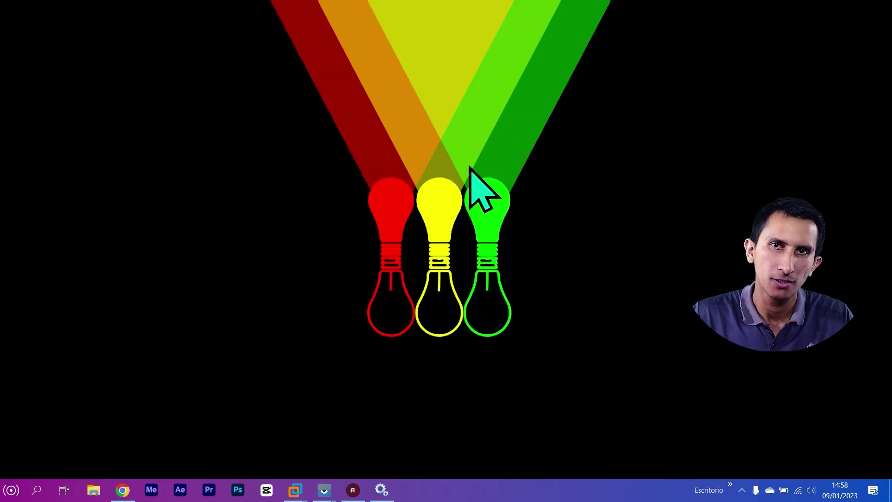